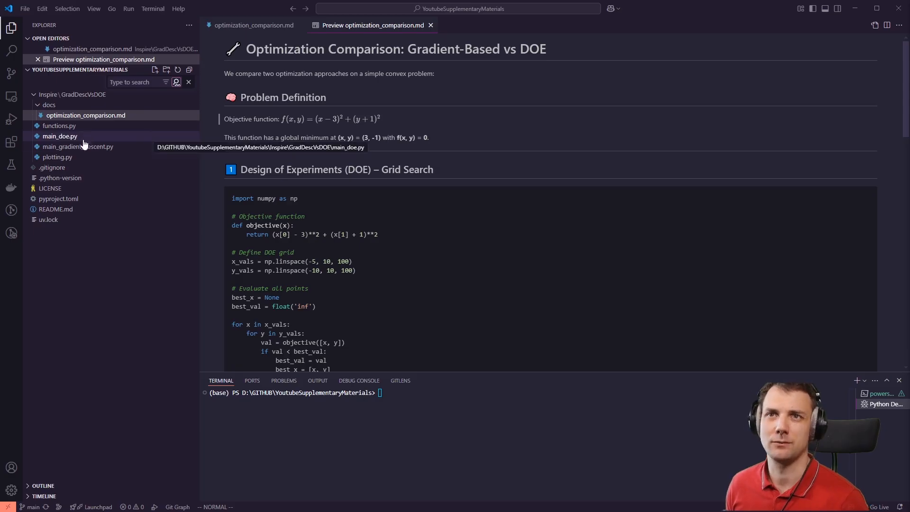
# In plotting.py, enable the plot_objective_function_3d call for objective, comment out the objective_high_nonlinear call, and save the file
pyautogui.click(61, 157)
pyautogui.scroll(-20, 441, 271)
pyautogui.scroll(4, 427, 264)
pyautogui.scroll(3, 353, 243)
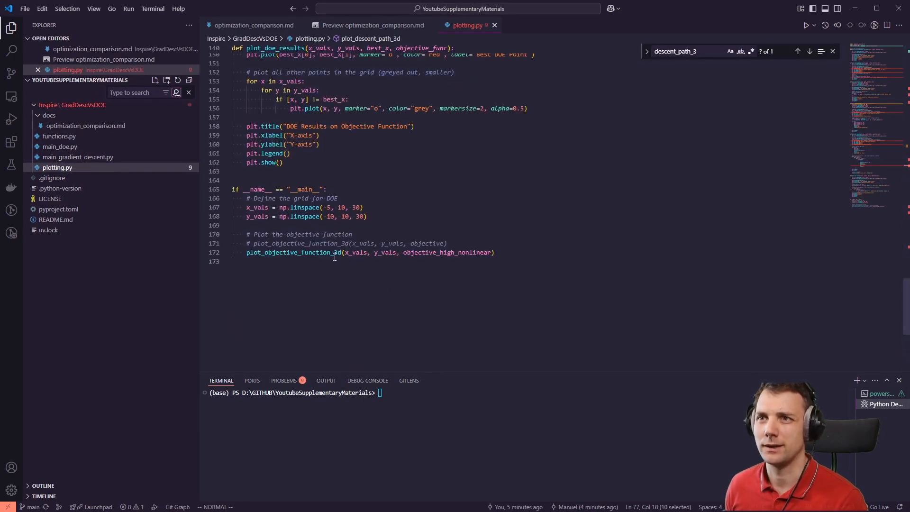
pyautogui.click(506, 256)
pyautogui.hotkey('ctrl', '/')
pyautogui.press('Up')
pyautogui.hotkey('ctrl', '/')
pyautogui.hotkey('ctrl', 's')
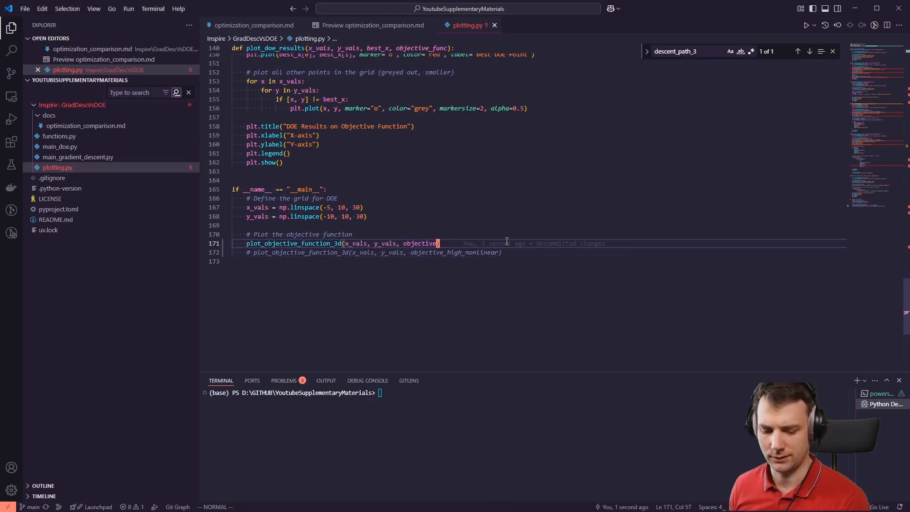
# Run plotting.py, rotate the 3D surface plot of the smooth objective function, and close the figure
pyautogui.press('F5')
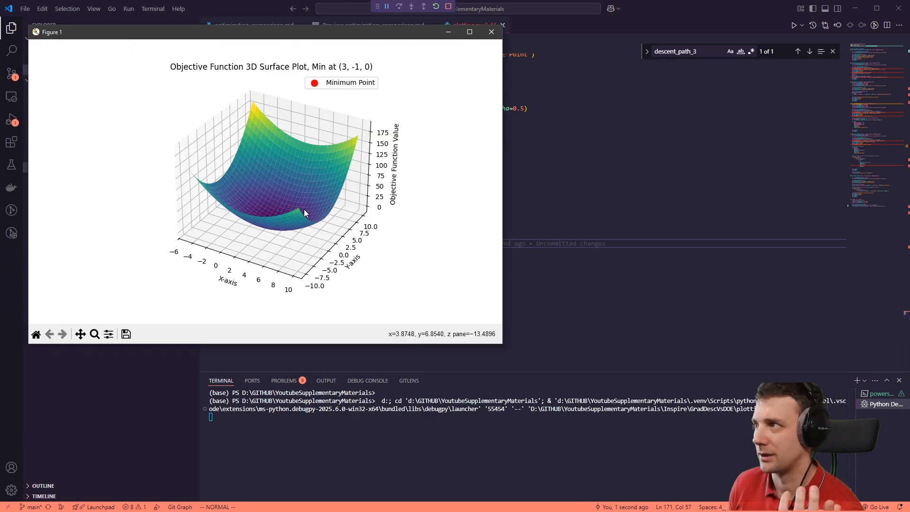
pyautogui.moveTo(305, 209)
pyautogui.mouseDown()
pyautogui.moveTo(300, 191)
pyautogui.moveTo(290, 211)
pyautogui.mouseUp()
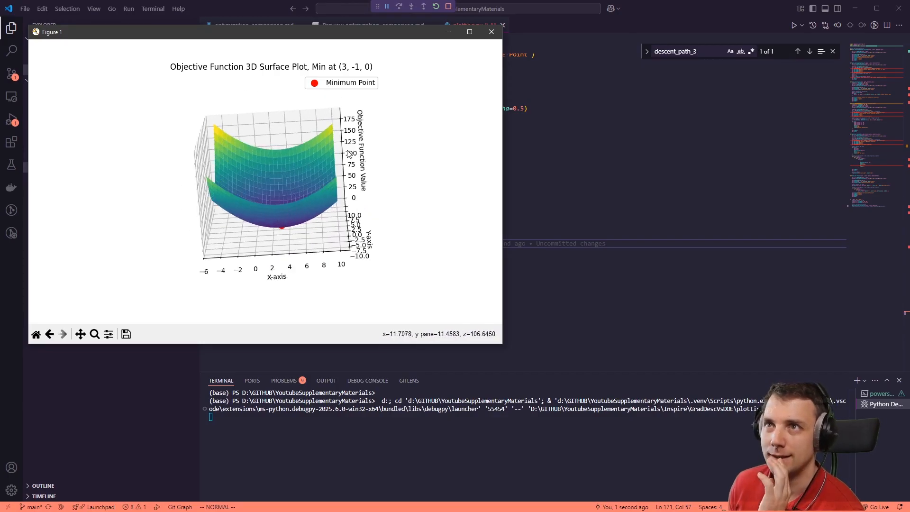
pyautogui.click(491, 32)
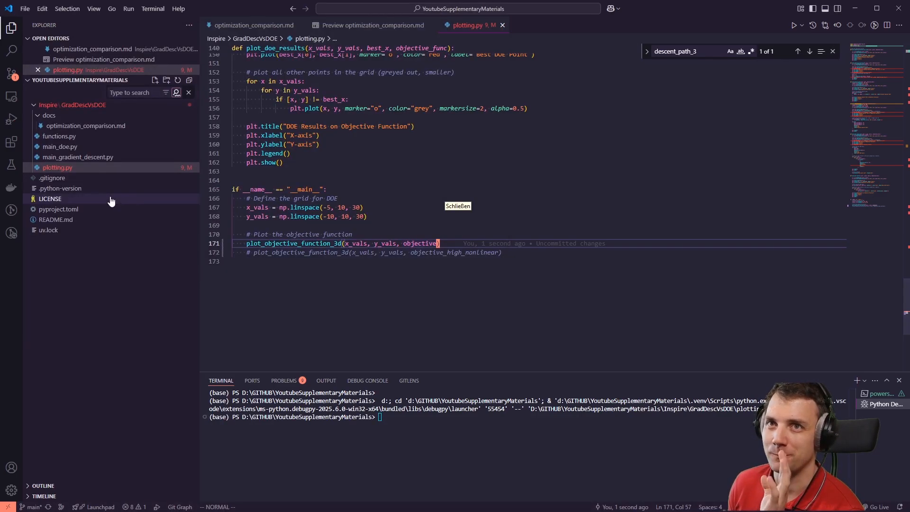
# Review the problem definition and DOE grid search in the optimization_comparison.md preview, plus the code in main_gradient_descent.py
pyautogui.click(368, 27)
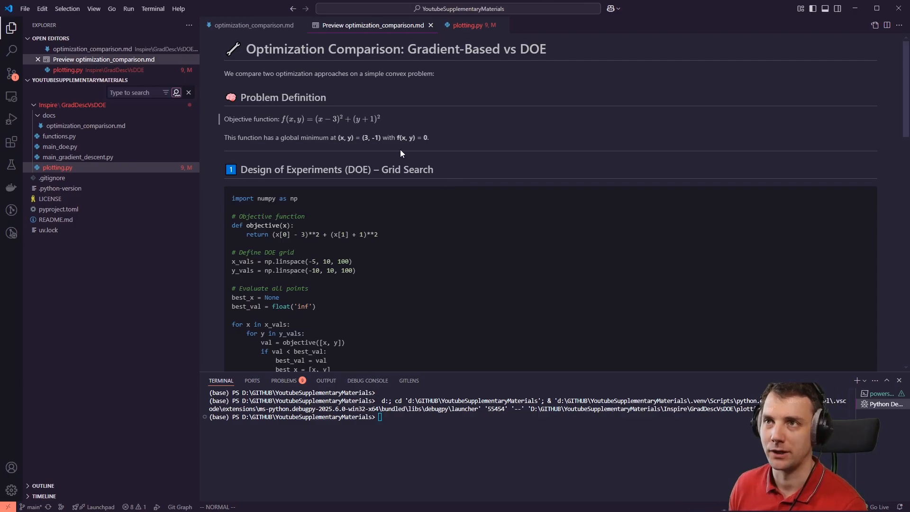
pyautogui.scroll(-1, 398, 166)
pyautogui.scroll(-2, 360, 157)
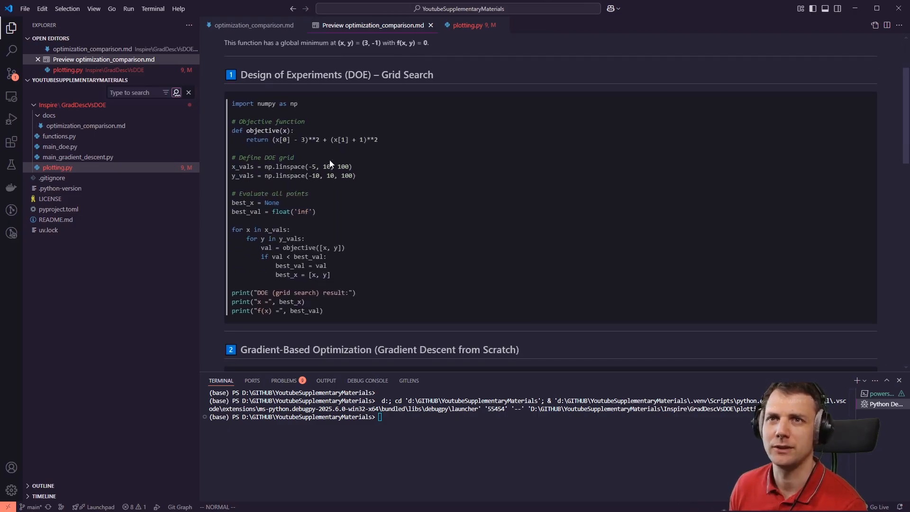
pyautogui.scroll(1, 308, 149)
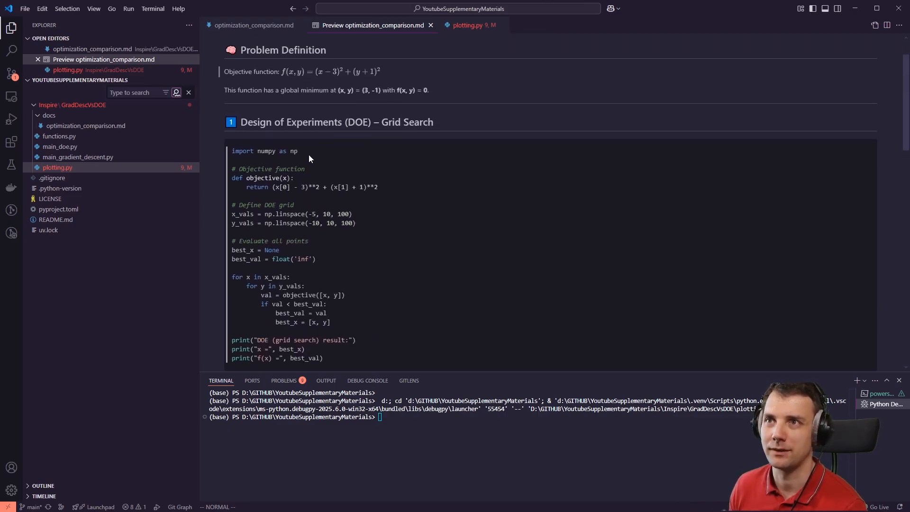
pyautogui.click(90, 157)
pyautogui.scroll(1, 361, 137)
pyautogui.scroll(-6, 358, 143)
pyautogui.scroll(6, 350, 152)
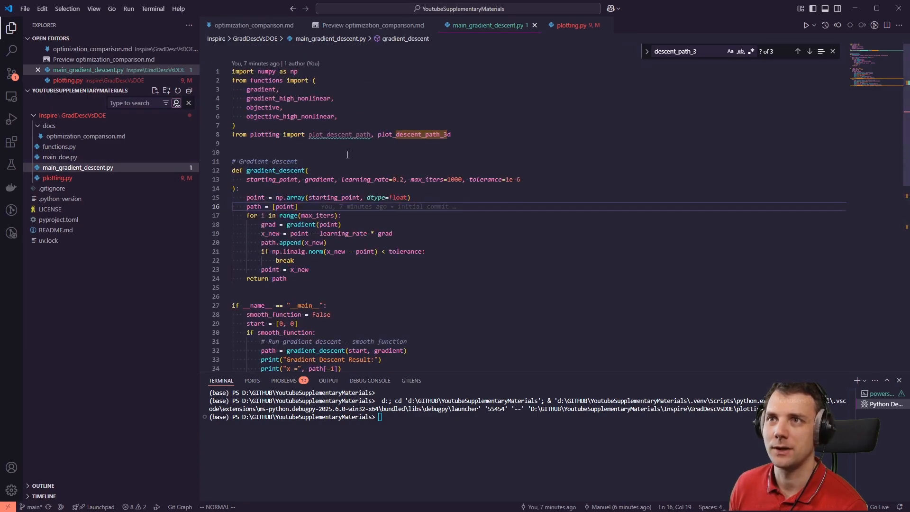
# In plotting.py, comment out the plot call for objective and enable the one for objective_high_nonlinear
pyautogui.click(113, 179)
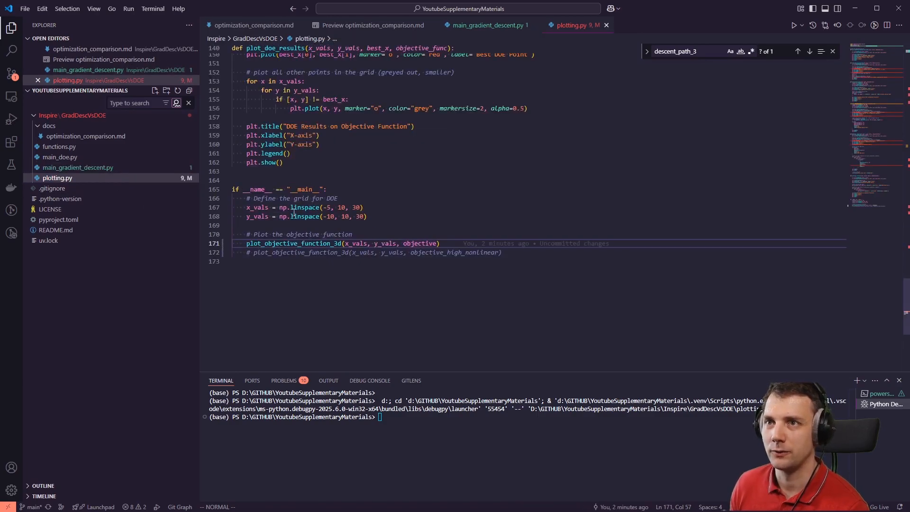
pyautogui.click(335, 243)
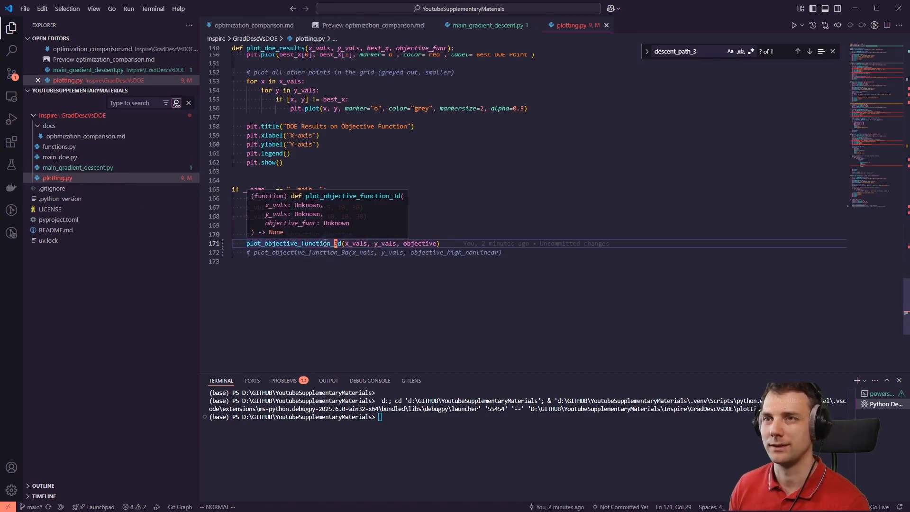
pyautogui.press('0')
pyautogui.press('?')
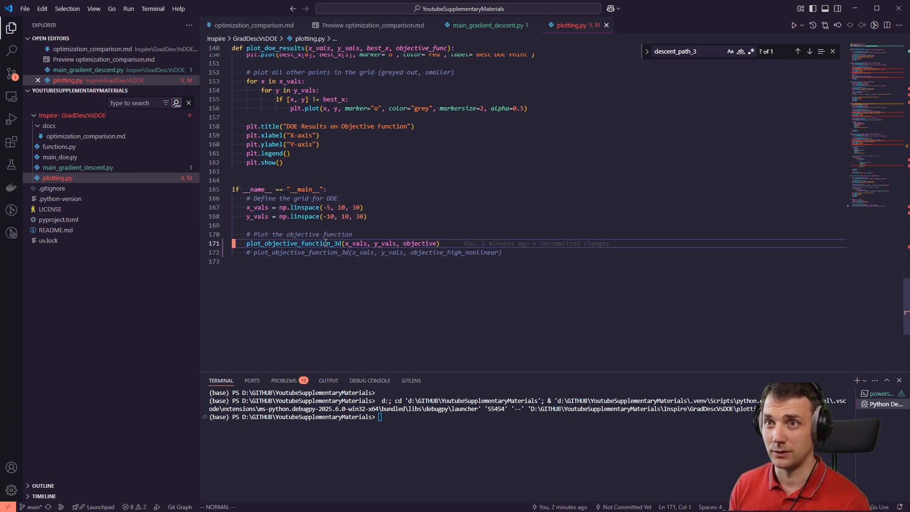
pyautogui.press('Escape')
pyautogui.write('i?')
pyautogui.press('Down')
pyautogui.press('Up')
pyautogui.press('BackSpace')
pyautogui.press('End')
pyautogui.hotkey('ctrl', '/')
pyautogui.press('Down')
pyautogui.hotkey('ctrl', '/')
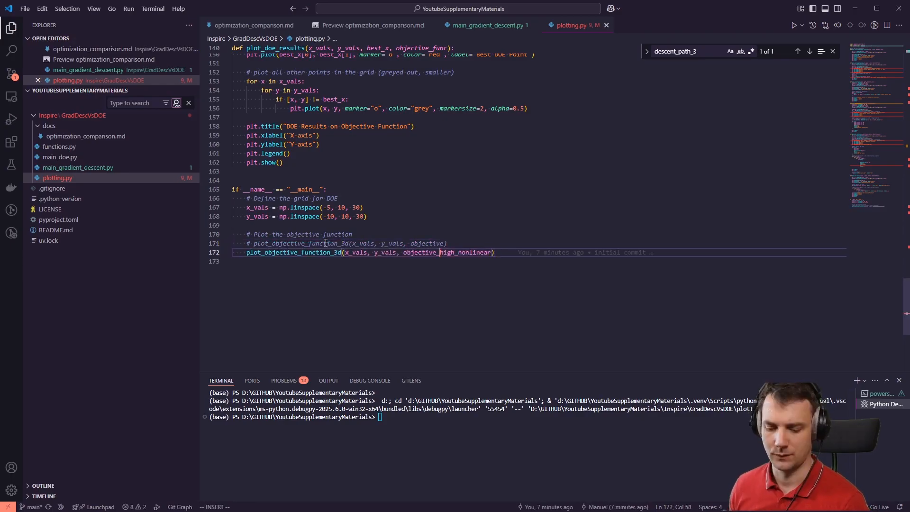
# Run plotting.py, tilt the 3D surface plot of the highly nonlinear objective, and close the figure
pyautogui.press('F5')
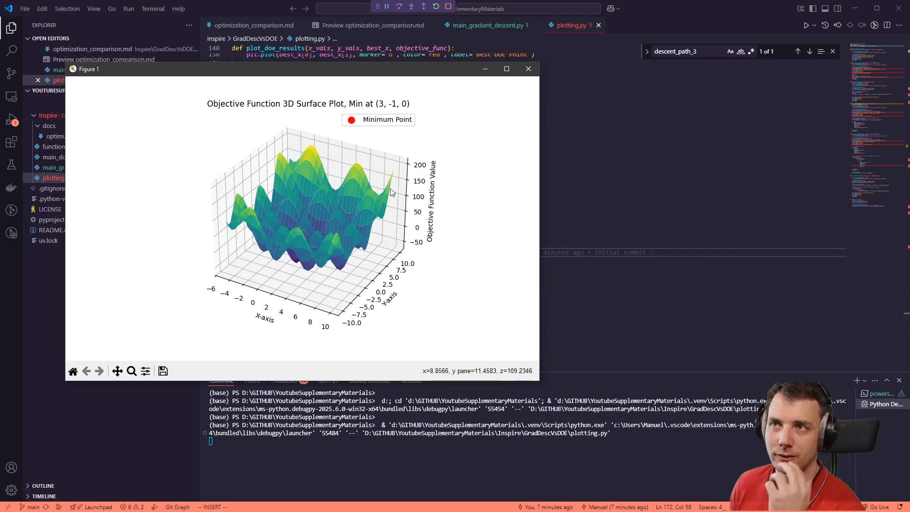
pyautogui.moveTo(324, 226); pyautogui.dragTo(324, 218)
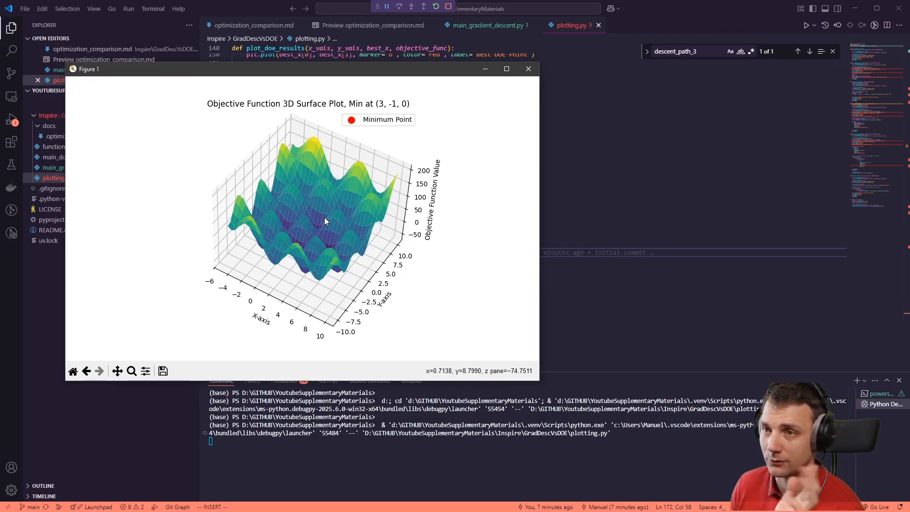
pyautogui.click(529, 69)
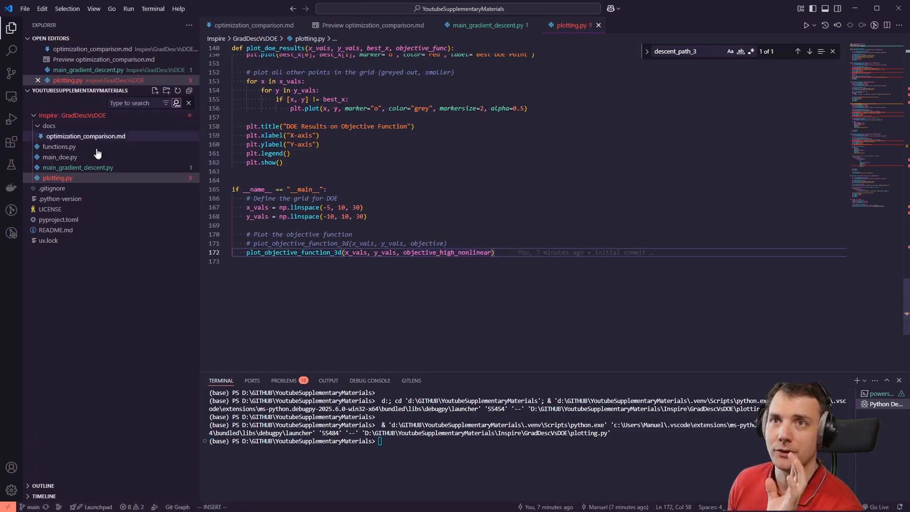
# Switch plotting.py back to plotting objective instead of objective_high_nonlinear, run it, and close the figure after viewing
pyautogui.click(86, 166)
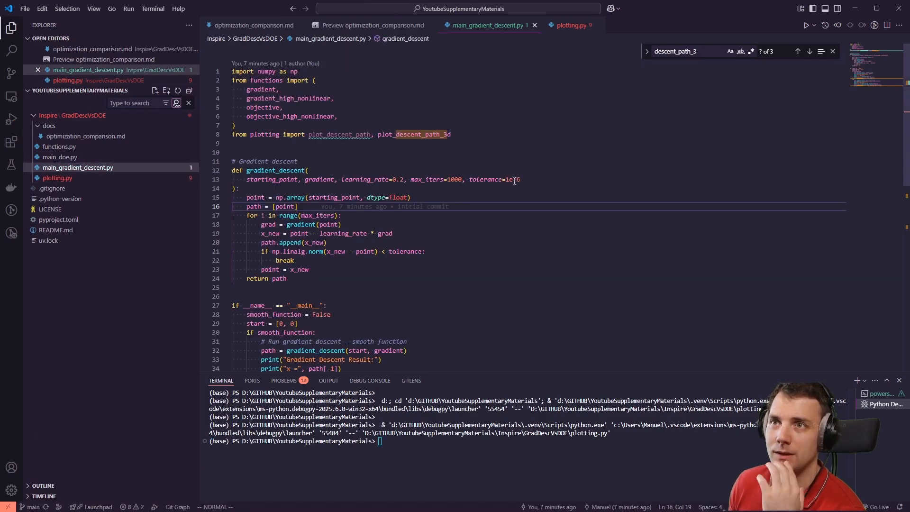
pyautogui.scroll(-3, 403, 173)
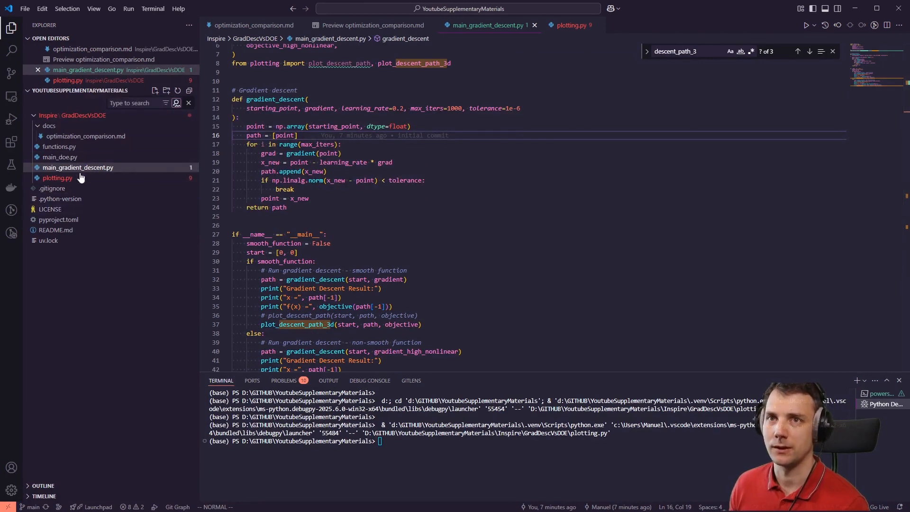
pyautogui.click(57, 177)
pyautogui.hotkey('ctrl', '/')
pyautogui.press('Up')
pyautogui.hotkey('ctrl', '/')
pyautogui.press('F5')
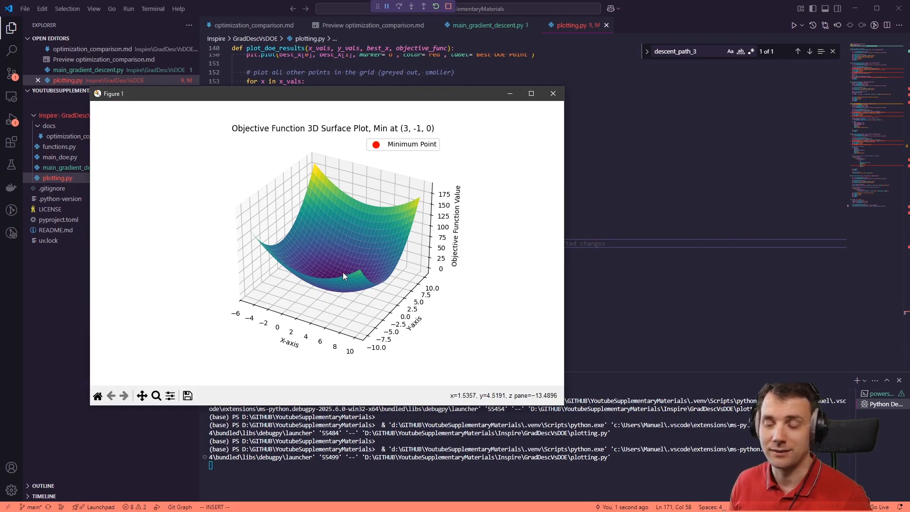
pyautogui.click(553, 94)
# Examine the gradient_descent function, the start point, and the smooth and non-smooth branches in main_gradient_descent.py
pyautogui.click(77, 167)
pyautogui.scroll(-5, 330, 184)
pyautogui.scroll(5, 330, 184)
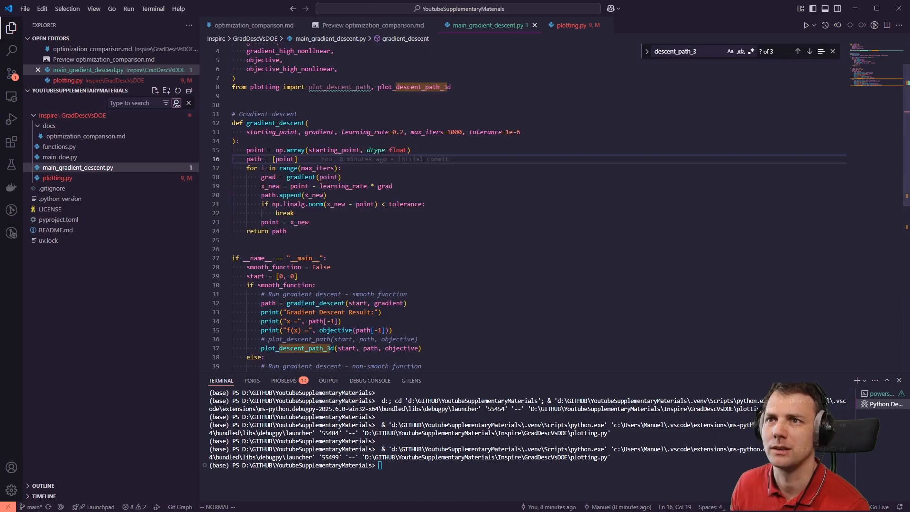
pyautogui.doubleClick(308, 259)
pyautogui.scroll(-2, 316, 226)
pyautogui.moveTo(303, 181); pyautogui.dragTo(259, 181)
pyautogui.scroll(-1, 322, 184)
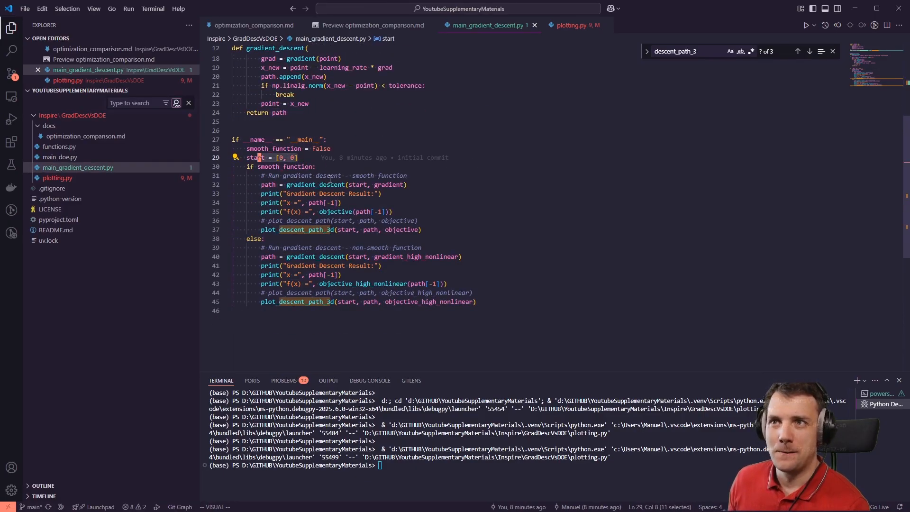
# Set smooth_function to True in main_gradient_descent.py and run the script
pyautogui.click(329, 148)
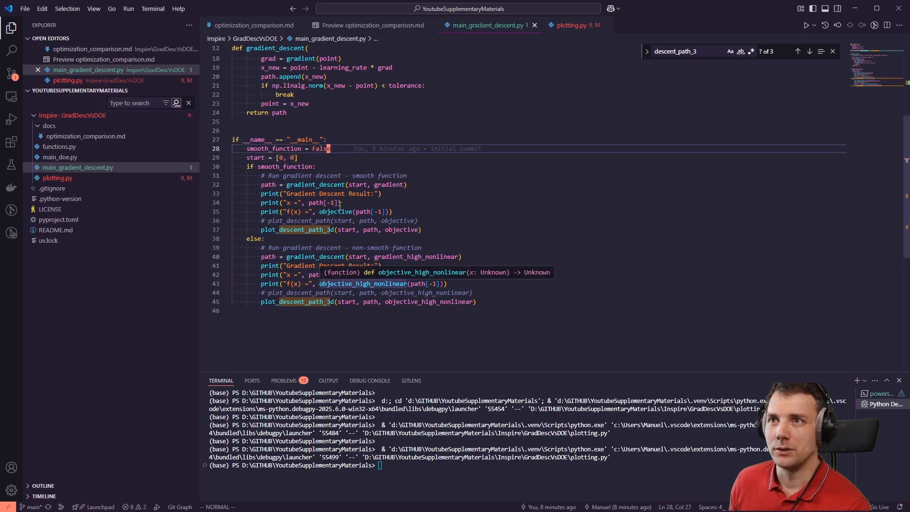
pyautogui.moveTo(282, 116)
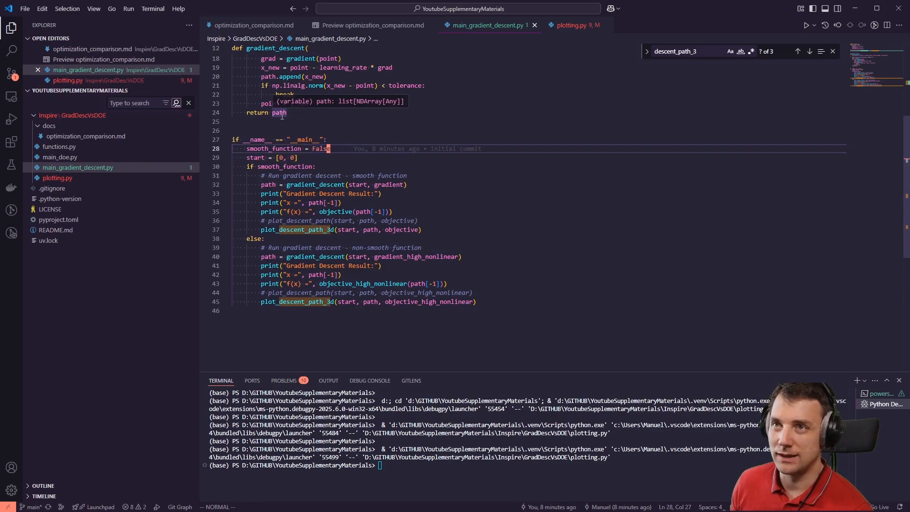
pyautogui.moveTo(365, 152)
pyautogui.scroll(2, 365, 152)
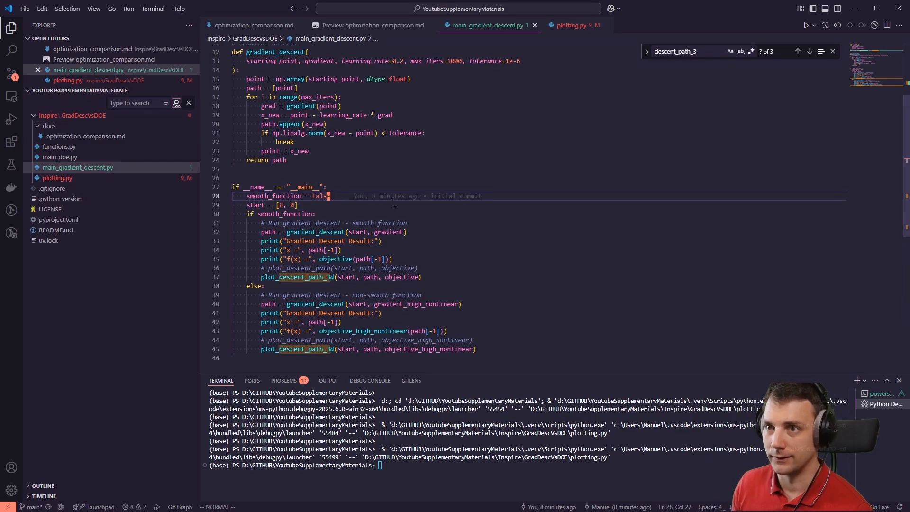
pyautogui.click(532, 296)
pyautogui.click(466, 202)
pyautogui.press('F5')
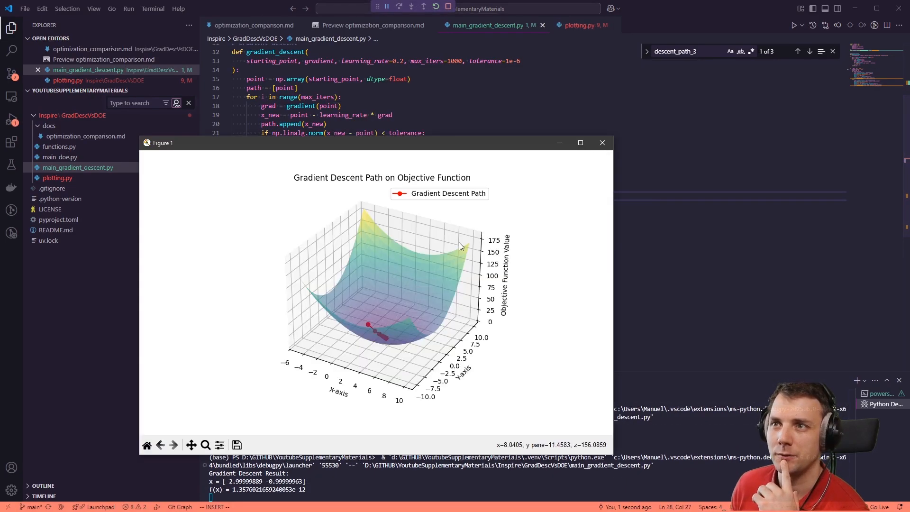
# Rotate the gradient descent path plot, close the figure, and highlight the resulting f(x) value in the terminal
pyautogui.moveTo(384, 332); pyautogui.dragTo(368, 309)
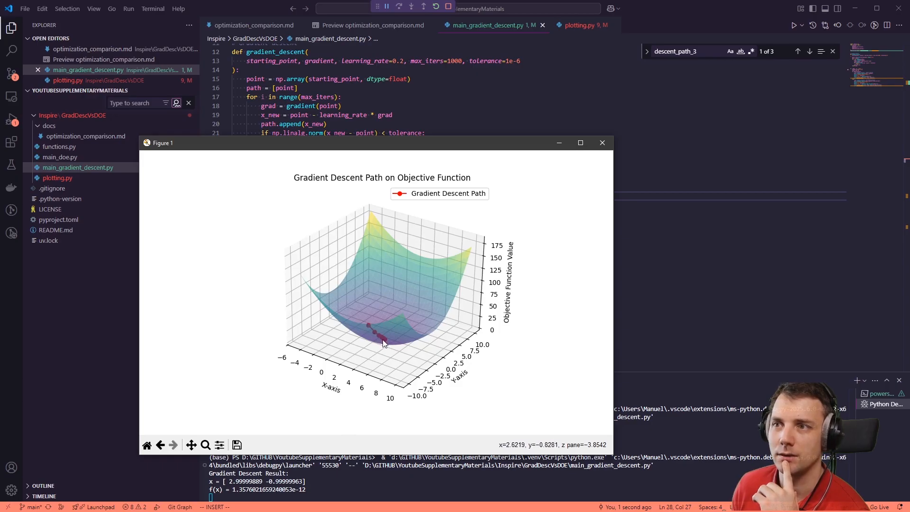
pyautogui.click(602, 142)
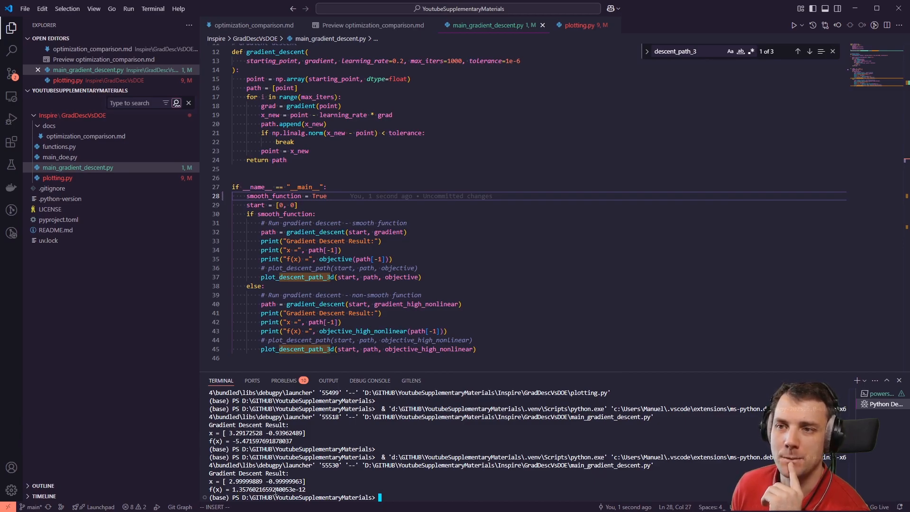
pyautogui.moveTo(230, 490); pyautogui.dragTo(322, 488)
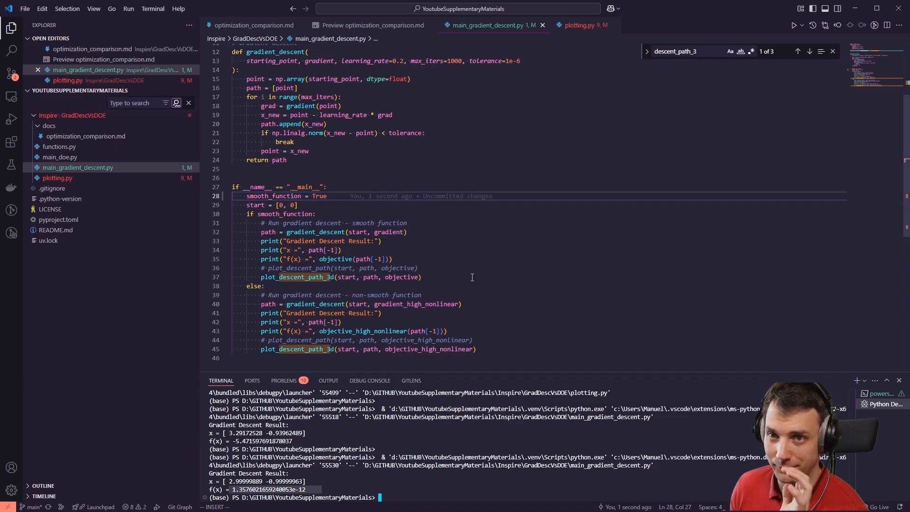
# Switch plotting.py from the objective plot call to objective_high_nonlinear, run it, and close the figure after viewing
pyautogui.click(90, 158)
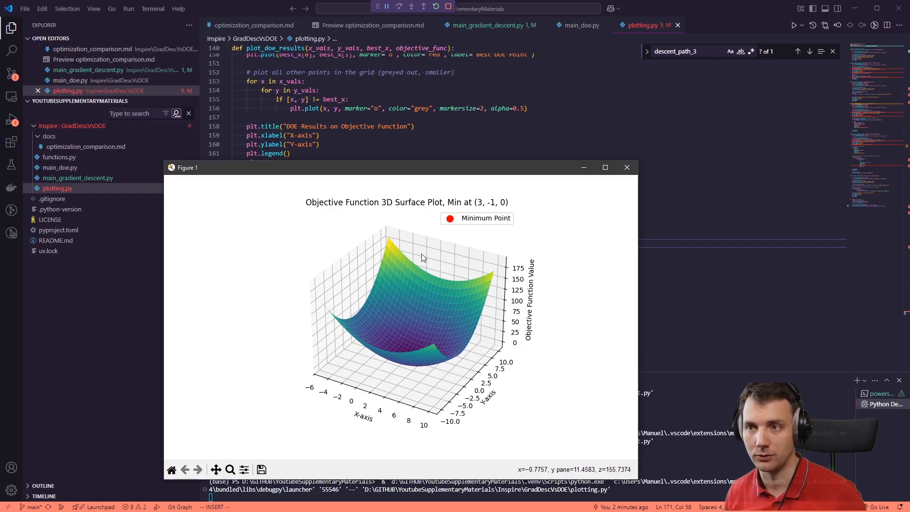
pyautogui.click(627, 168)
pyautogui.hotkey('ctrl', '/')
pyautogui.press('Down')
pyautogui.hotkey('ctrl', '/')
pyautogui.press('F5')
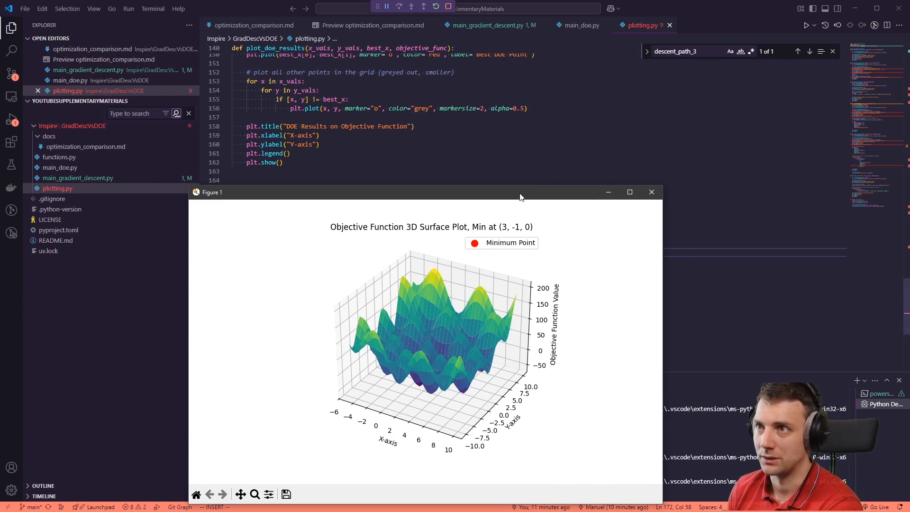
pyautogui.click(652, 192)
# Review the x_vals and y_vals grid definitions in main_doe.py, set smooth_function to True, and run the script
pyautogui.click(105, 168)
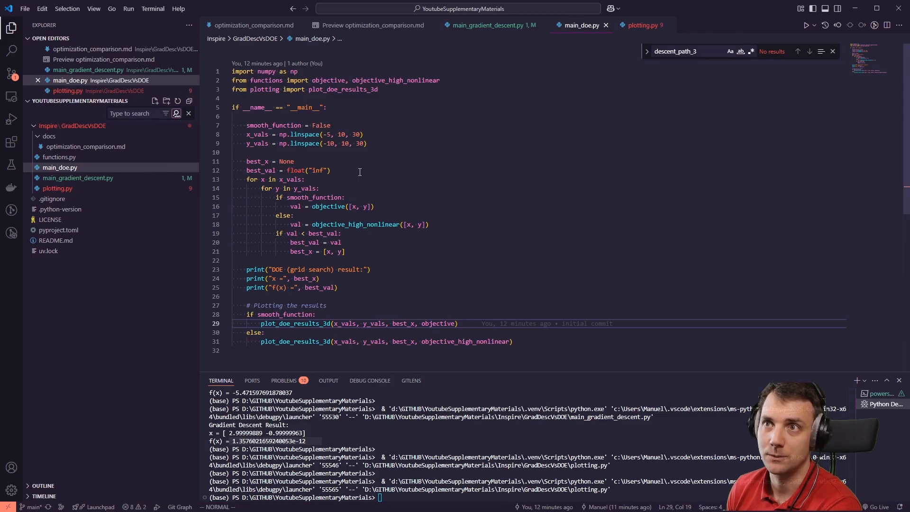
pyautogui.moveTo(376, 141); pyautogui.dragTo(232, 135)
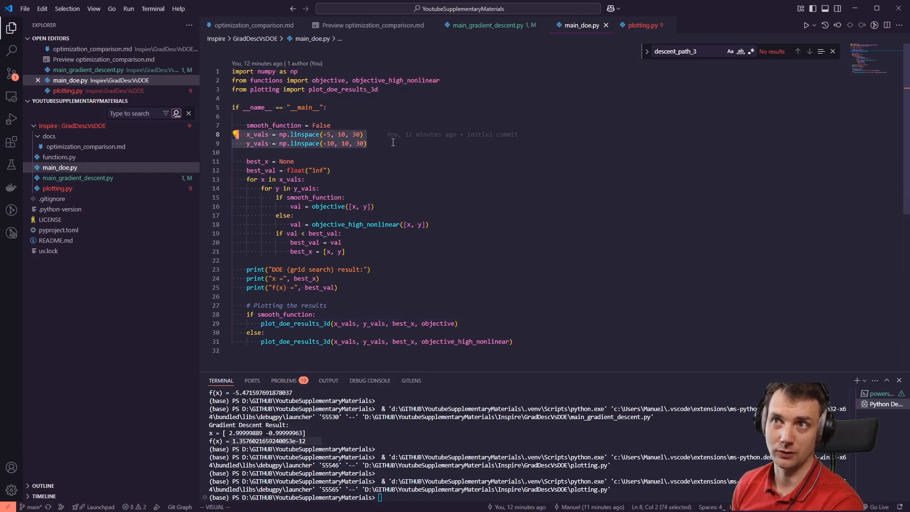
pyautogui.scroll(-1, 383, 154)
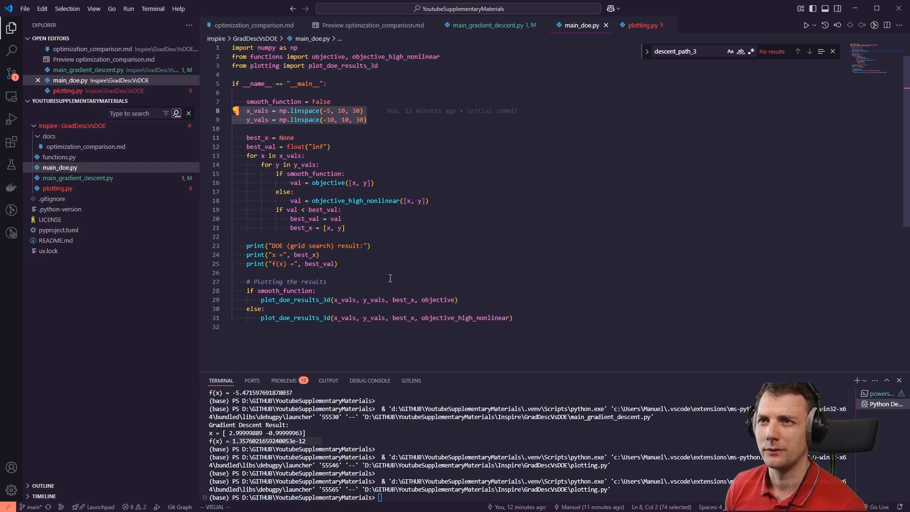
pyautogui.scroll(1, 338, 209)
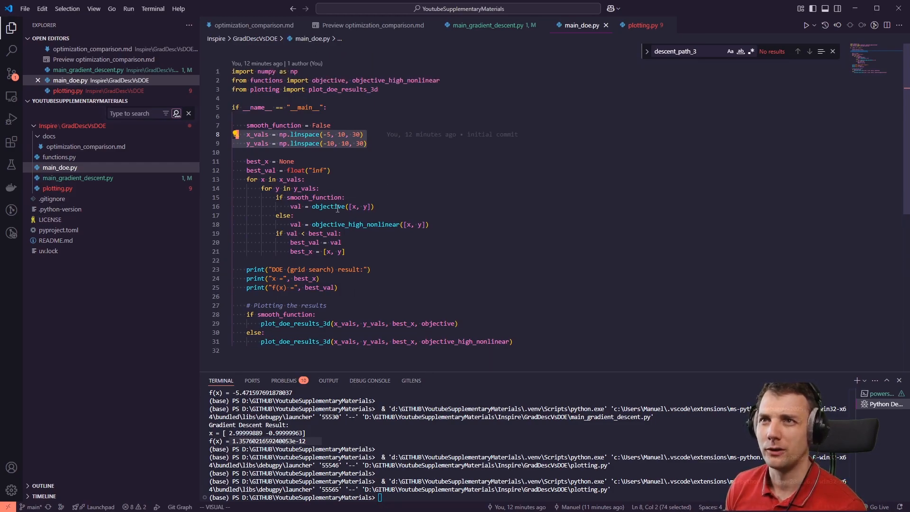
pyautogui.click(333, 124)
pyautogui.press('a')
pyautogui.hotkey('ctrl', 'BackSpace')
pyautogui.write('True')
pyautogui.press('F5')
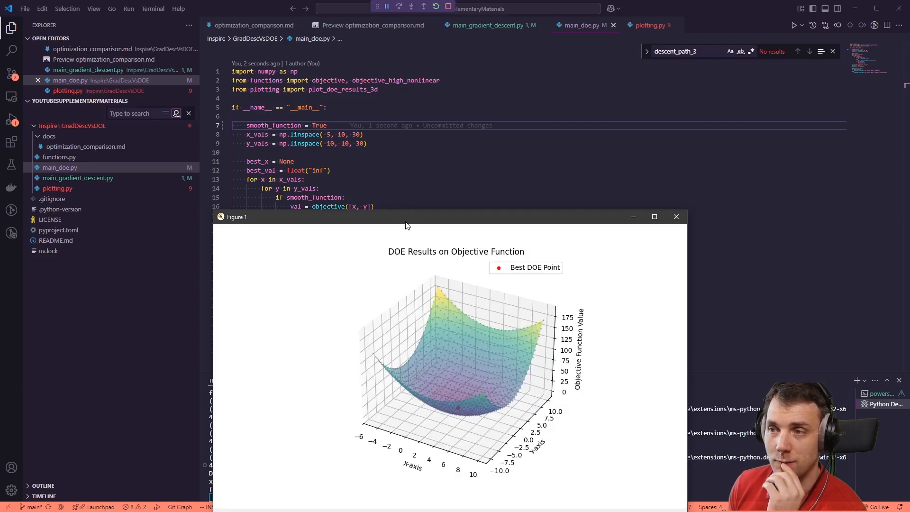
# Change the smooth-function plot call in main_doe.py to plot_doe_results, import that function, run the script, and close the figure after viewing
pyautogui.moveTo(420, 221); pyautogui.dragTo(513, 113)
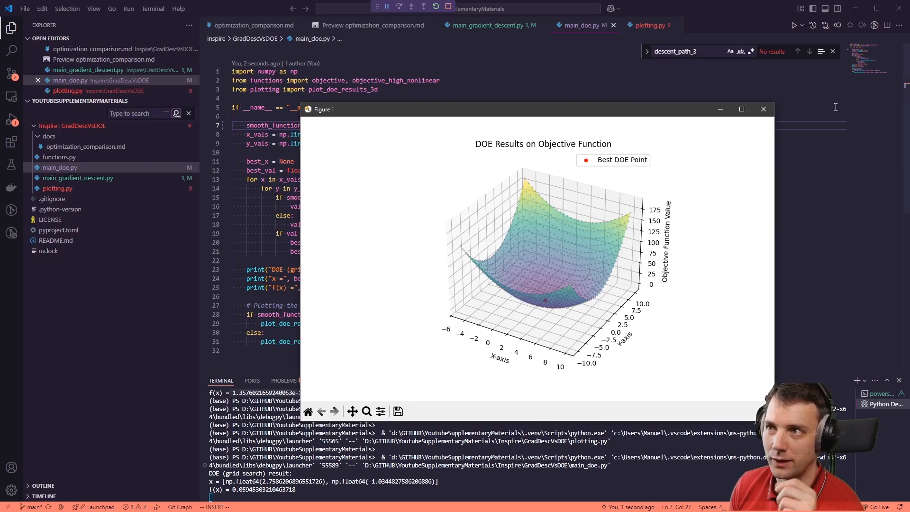
pyautogui.click(763, 109)
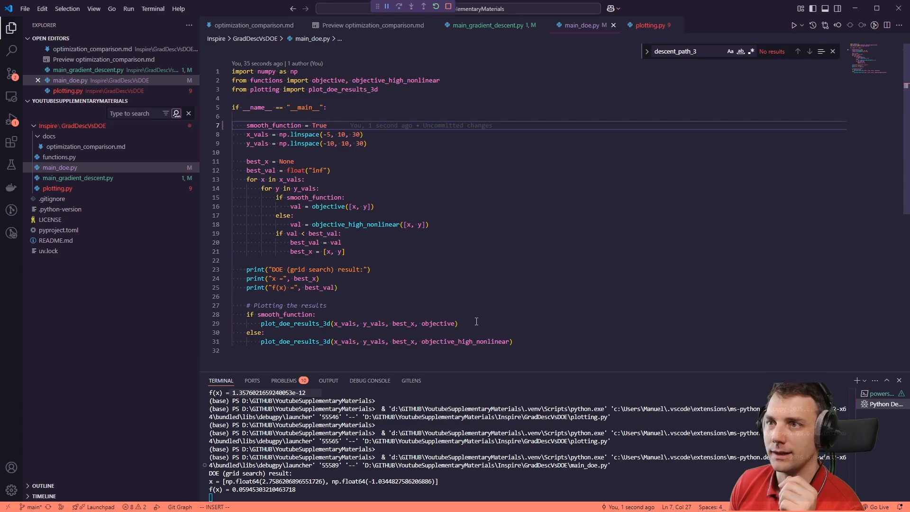
pyautogui.click(331, 322)
pyautogui.press('BackSpace')
pyautogui.press('BackSpace')
pyautogui.write('color')
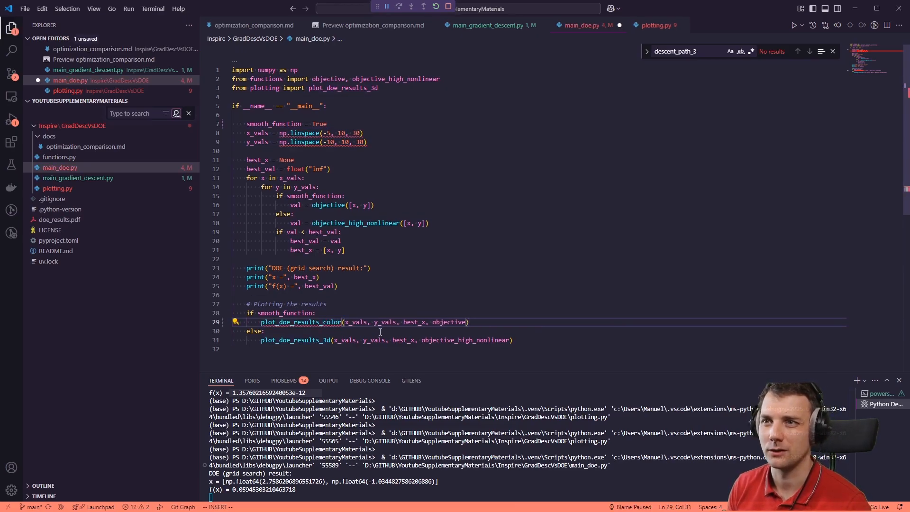
pyautogui.write('ed')
pyautogui.press('BackSpace')
pyautogui.press('BackSpace')
pyautogui.hotkey('ctrl', 'BackSpace')
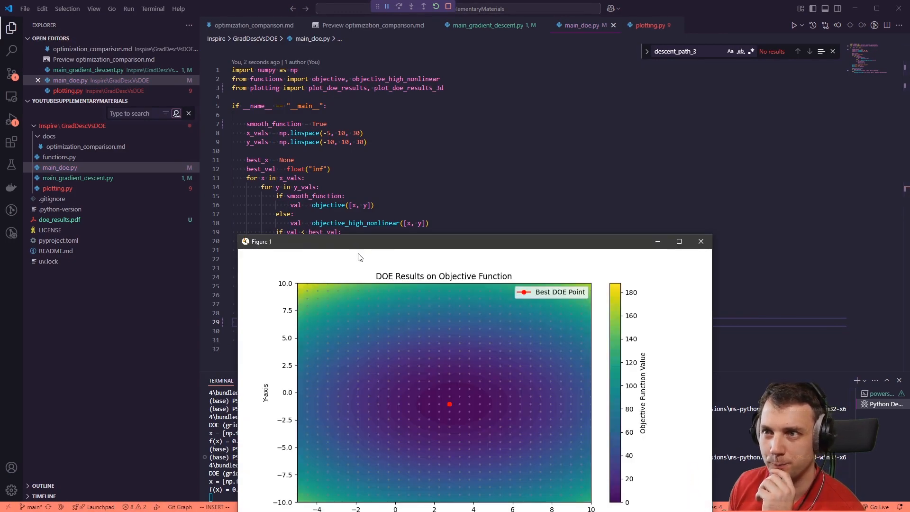
pyautogui.moveTo(418, 246); pyautogui.dragTo(345, 148)
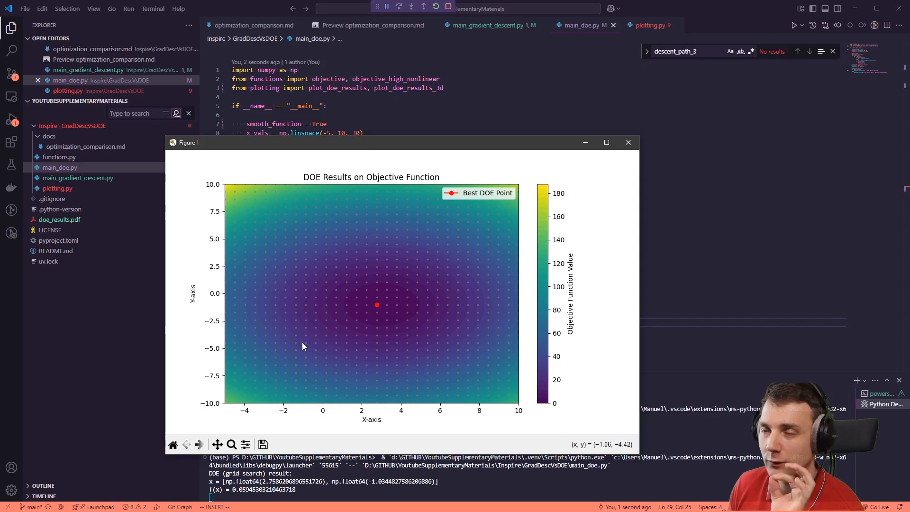
pyautogui.click(628, 142)
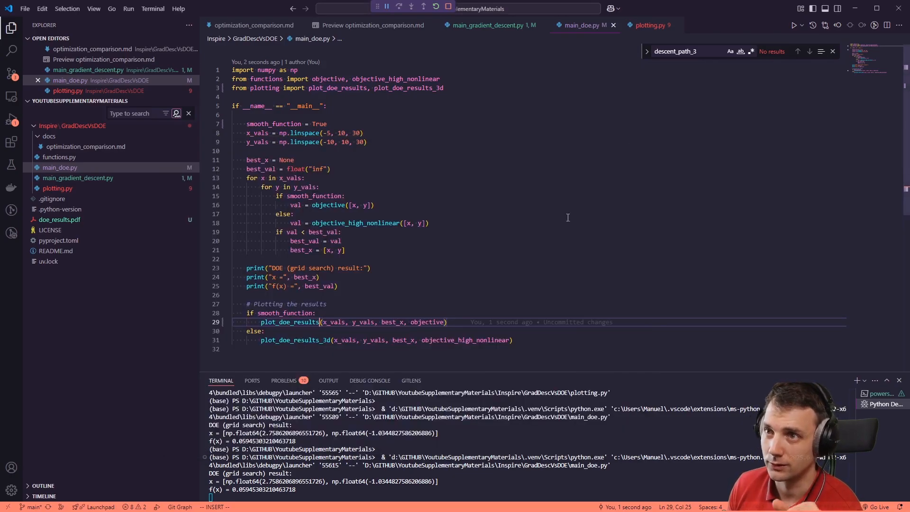
# Run main_gradient_descent.py again on the smooth function and close the 3D descent path figure after viewing
pyautogui.click(60, 189)
pyautogui.click(71, 179)
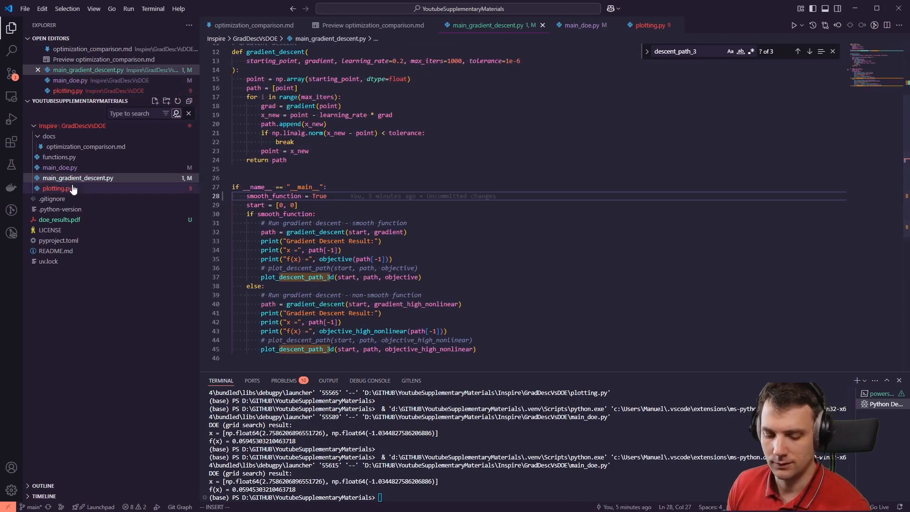
pyautogui.press('F5')
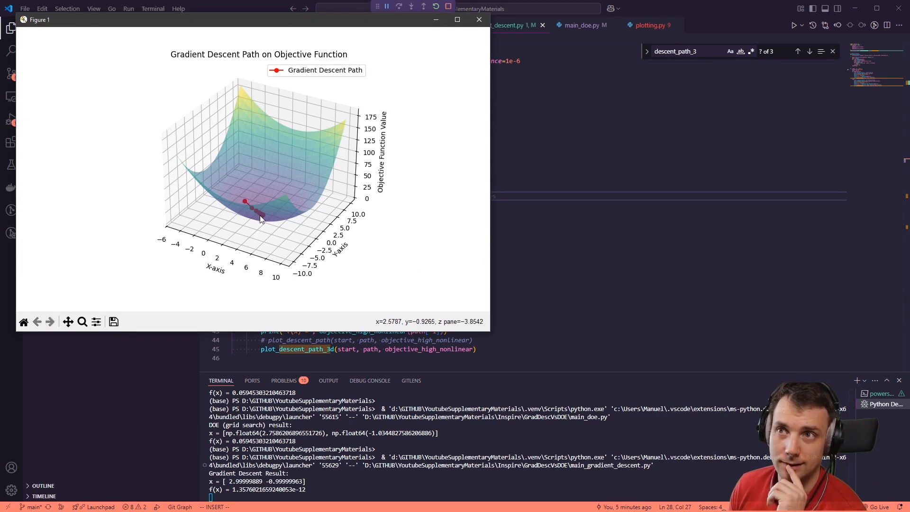
pyautogui.click(487, 20)
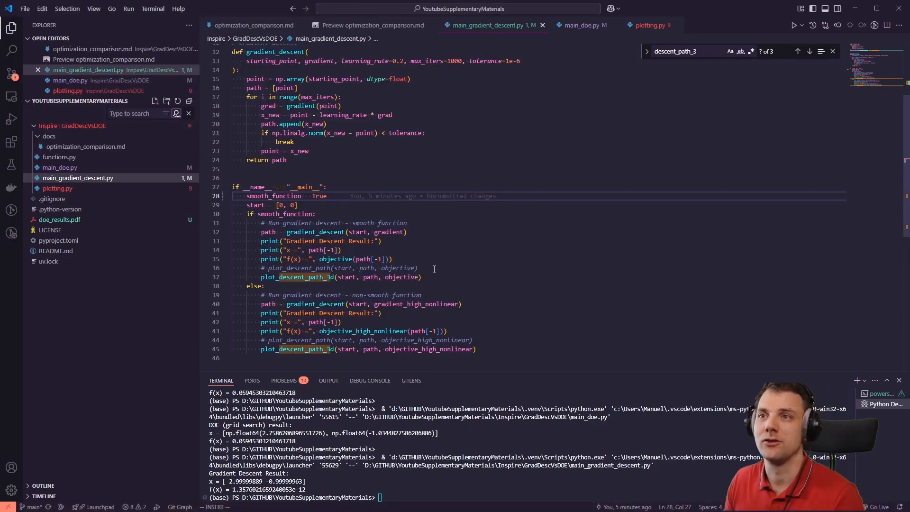
# Set the number of linspace points to 10 for both x_vals and y_vals in main_doe.py and save the file
pyautogui.click(81, 169)
pyautogui.click(364, 135)
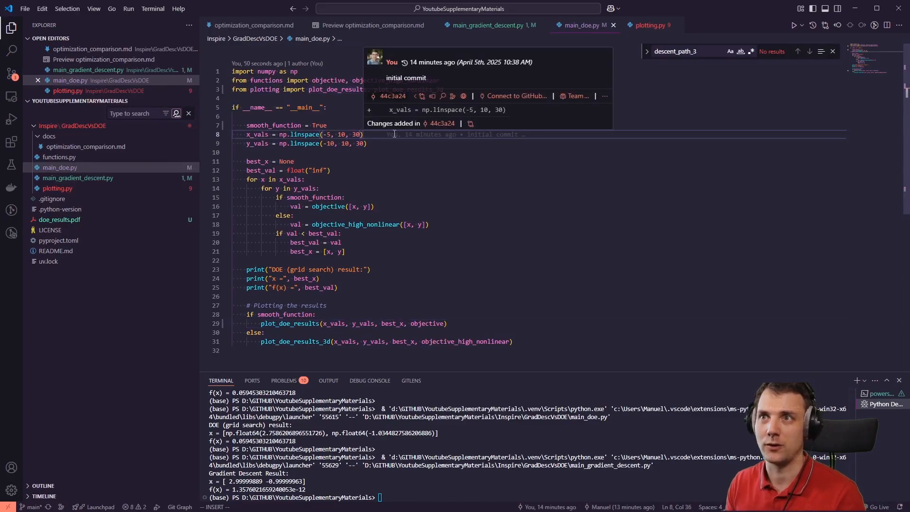
pyautogui.press('Left')
pyautogui.press('Left')
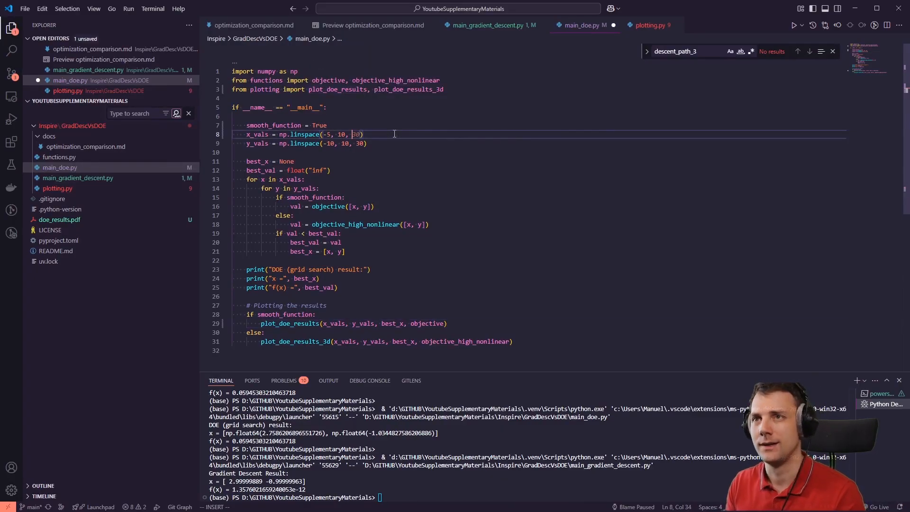
pyautogui.press('Delete')
pyautogui.write('1')
pyautogui.press('Down')
pyautogui.press('Delete')
pyautogui.write('1')
pyautogui.hotkey('ctrl', 's')
# Run main_doe.py with the coarser grid and close the DOE results figure after viewing
pyautogui.press('F5')
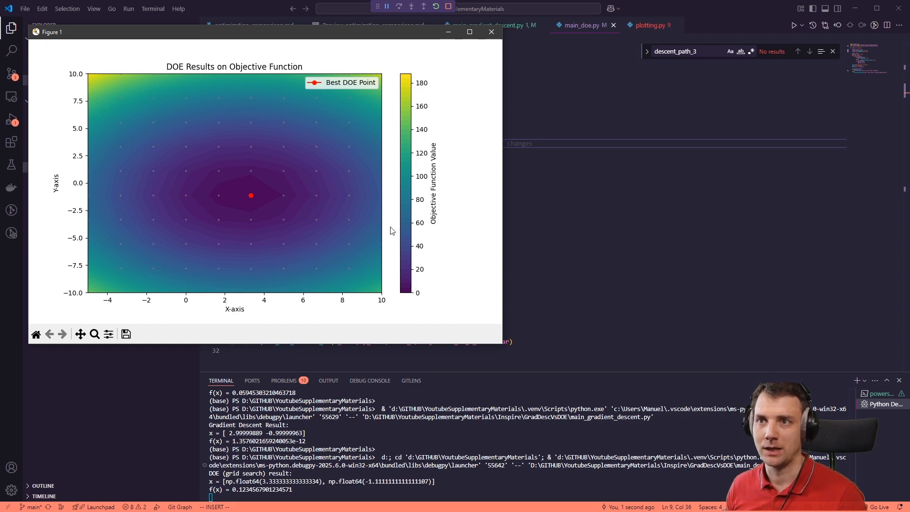
pyautogui.click(496, 33)
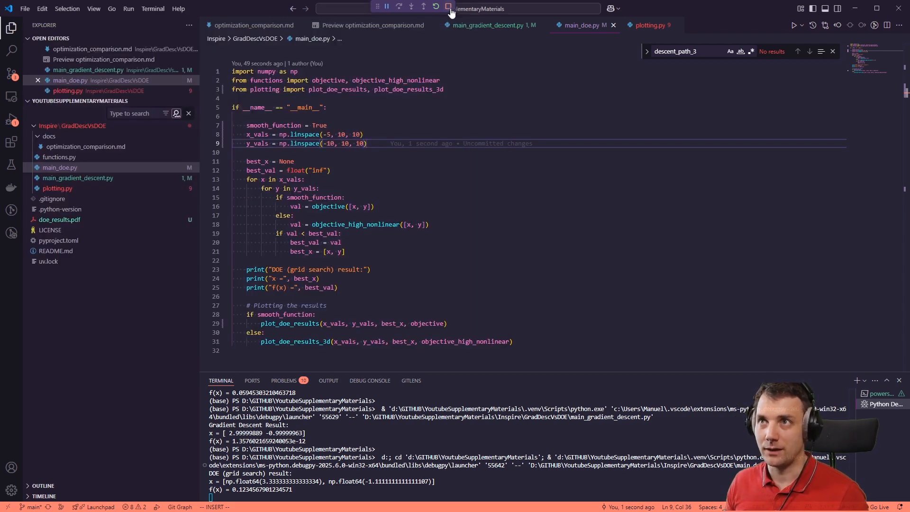
pyautogui.click(493, 9)
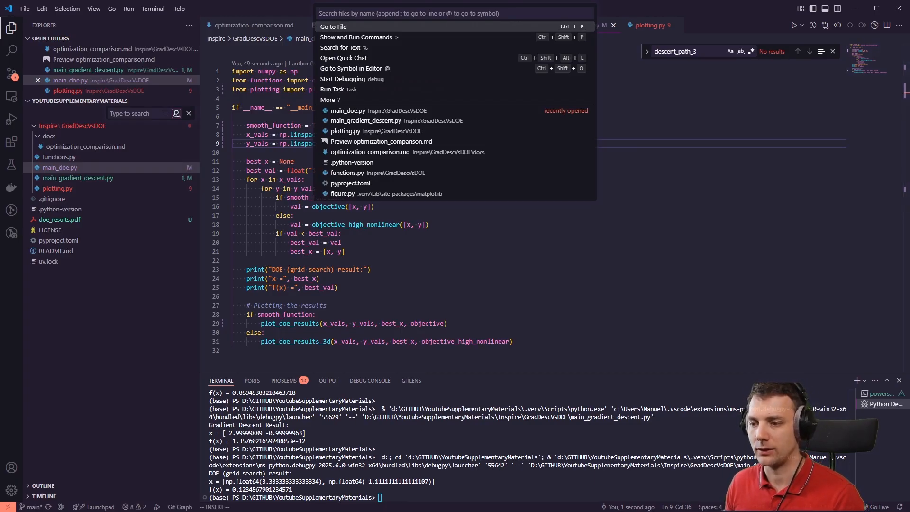
# Switch to Altair Inspire and examine the whole fixture model with its supports and forces
pyautogui.hotkey('alt', 'Tab')
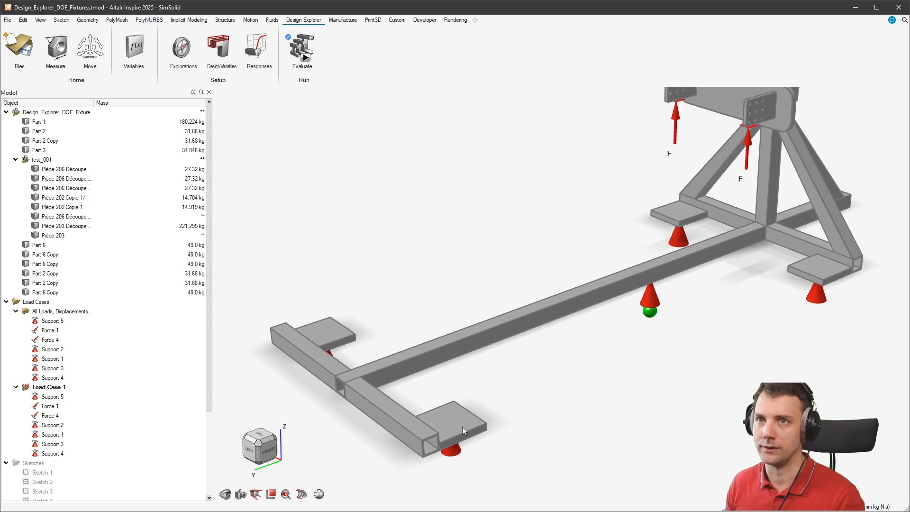
pyautogui.scroll(-3, 479, 195)
pyautogui.scroll(-2, 509, 287)
pyautogui.moveTo(535, 190)
pyautogui.mouseDown(button='right')
pyautogui.moveTo(510, 286)
pyautogui.moveTo(526, 245)
pyautogui.mouseUp(button='right')
pyautogui.moveTo(524, 239)
pyautogui.mouseDown(button='middle')
pyautogui.moveTo(531, 224)
pyautogui.moveTo(490, 261)
pyautogui.moveTo(531, 256)
pyautogui.mouseUp(button='middle')
pyautogui.moveTo(585, 275); pyautogui.dragTo(569, 268, button='middle')
pyautogui.moveTo(571, 266); pyautogui.dragTo(608, 242, button='right')
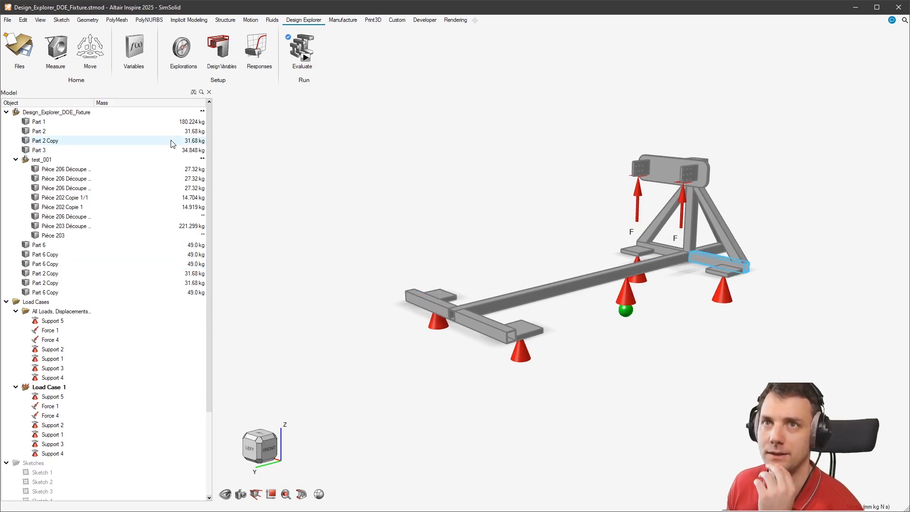
# Open the online Inspire tutorials from the program's help options
pyautogui.click(8, 20)
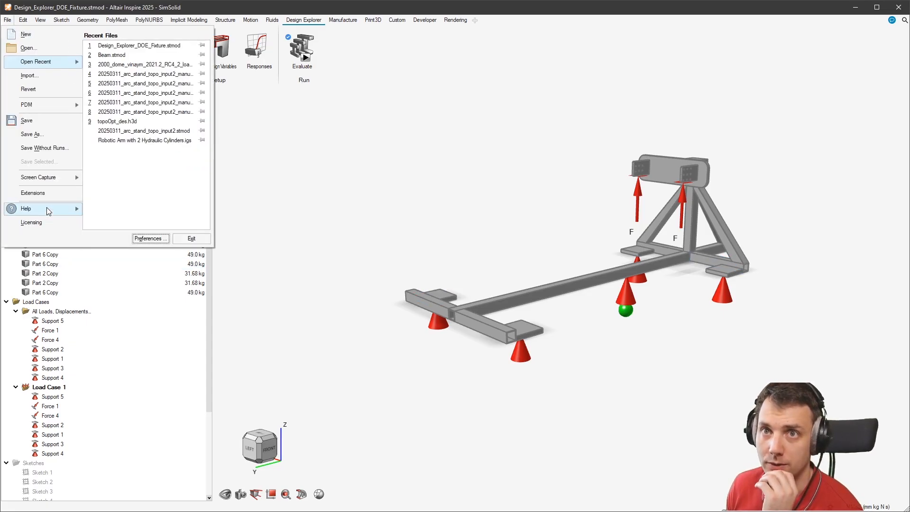
pyautogui.moveTo(49, 208)
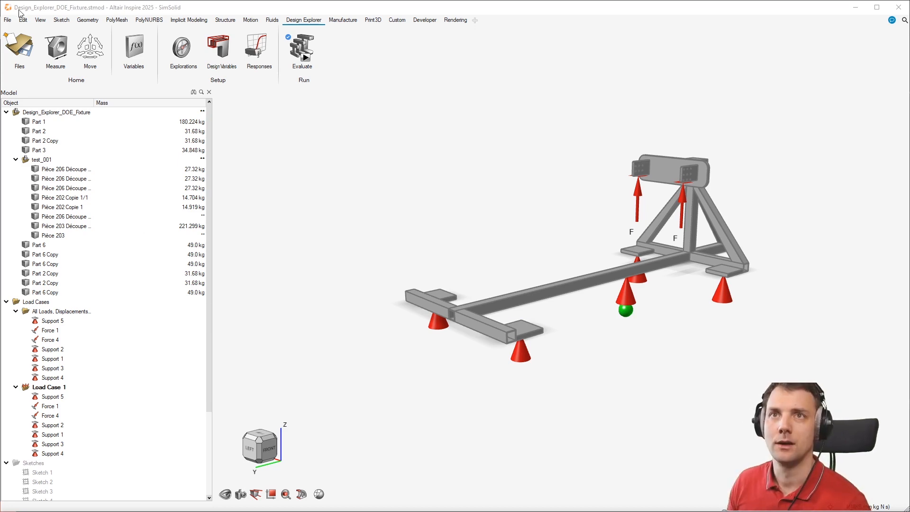
pyautogui.click(11, 19)
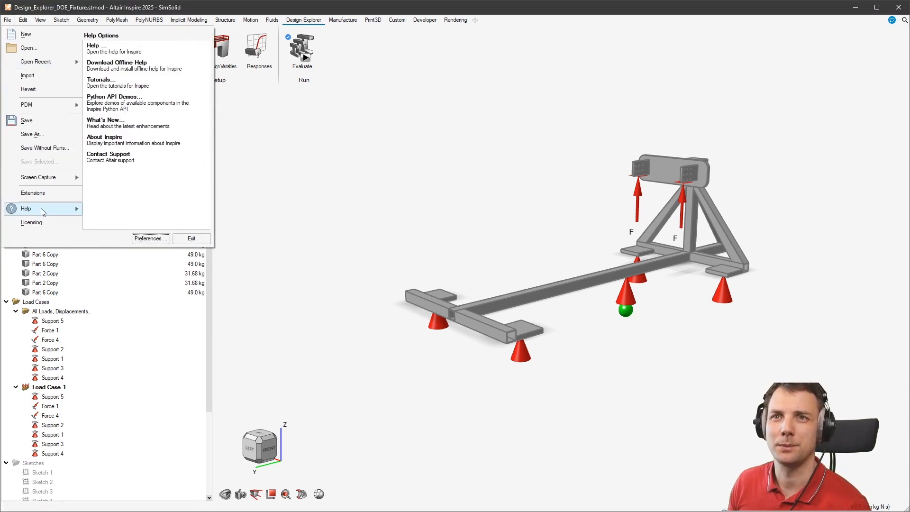
pyautogui.click(139, 81)
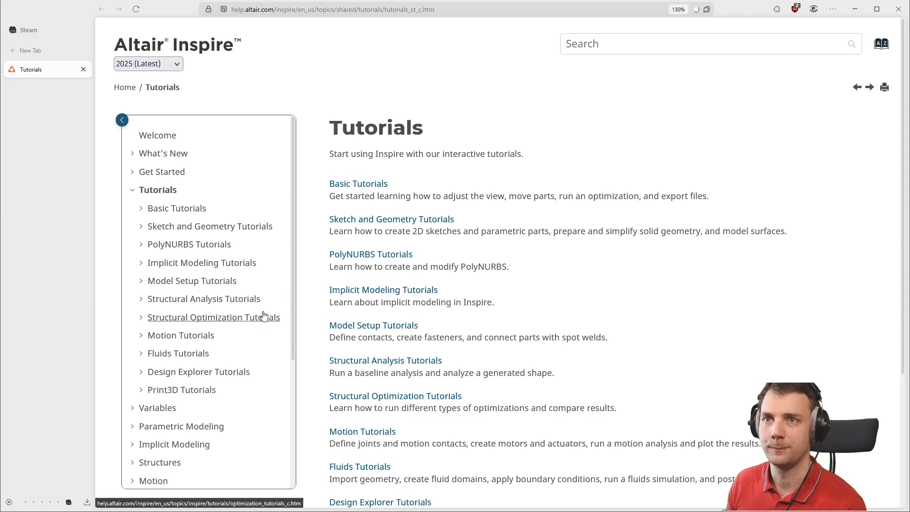
# Browse the tutorial categories to the Design Explorer Tutorials and open the first tutorial listed there
pyautogui.scroll(-4, 370, 237)
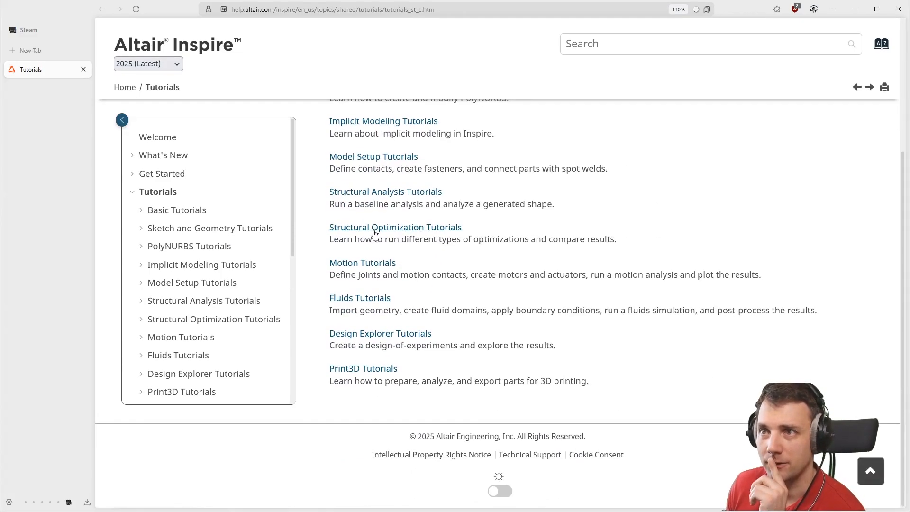
pyautogui.click(374, 229)
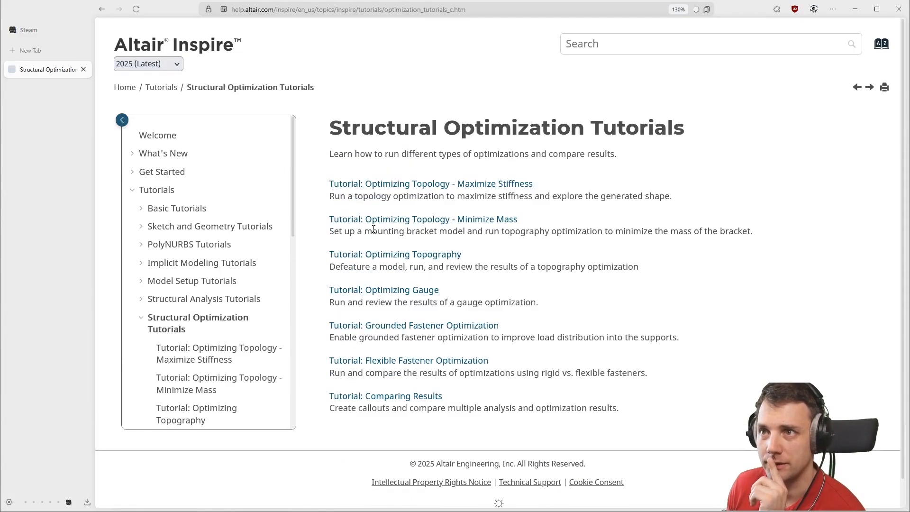
pyautogui.hotkey('alt', 'Left')
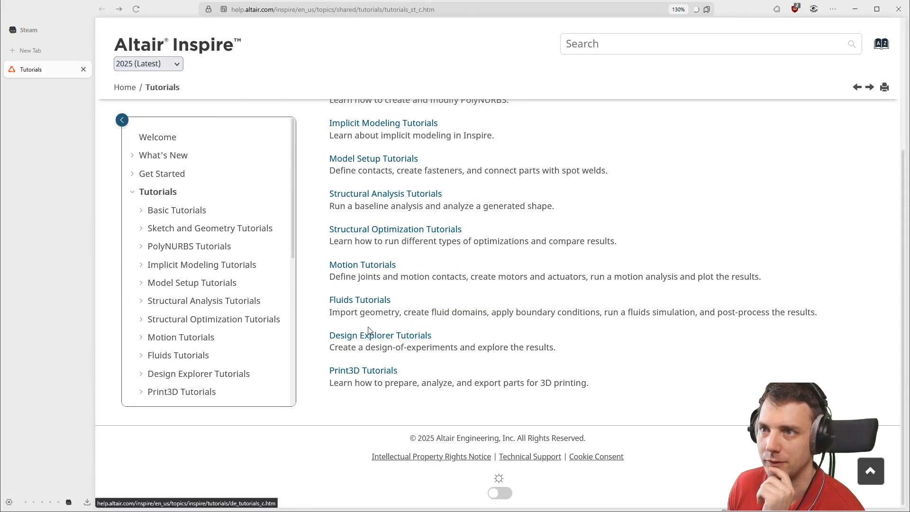
pyautogui.click(382, 341)
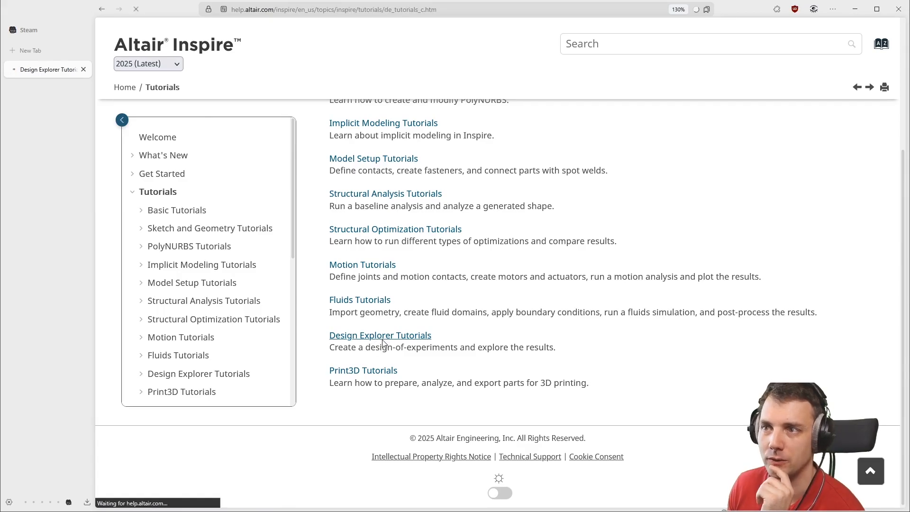
pyautogui.click(399, 185)
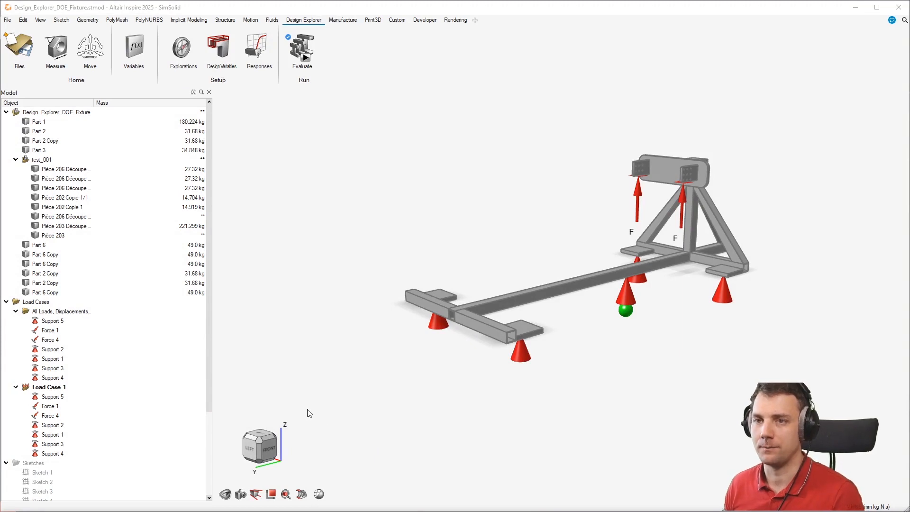
# Return to Inspire, start a new empty model, and show the Demo Browser enlarged to about half the sidebar's height
pyautogui.click(394, 179)
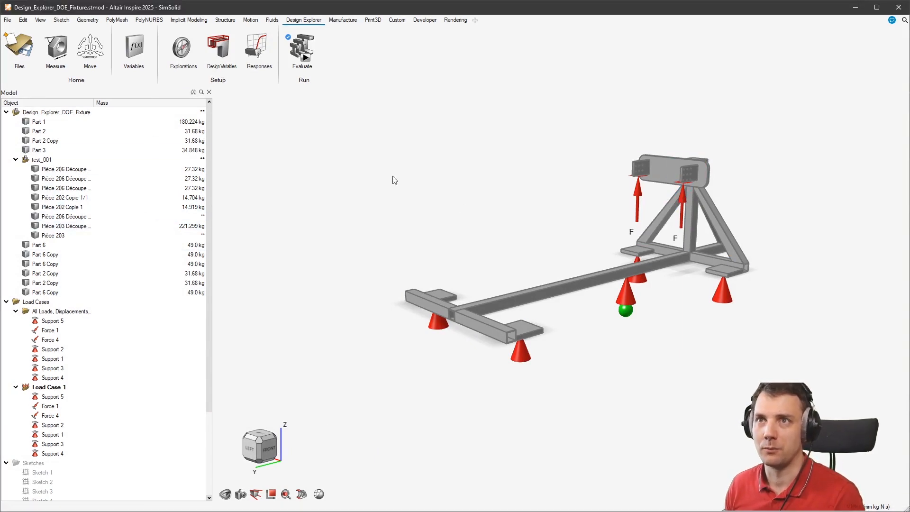
pyautogui.click(13, 41)
pyautogui.click(109, 90)
pyautogui.click(28, 37)
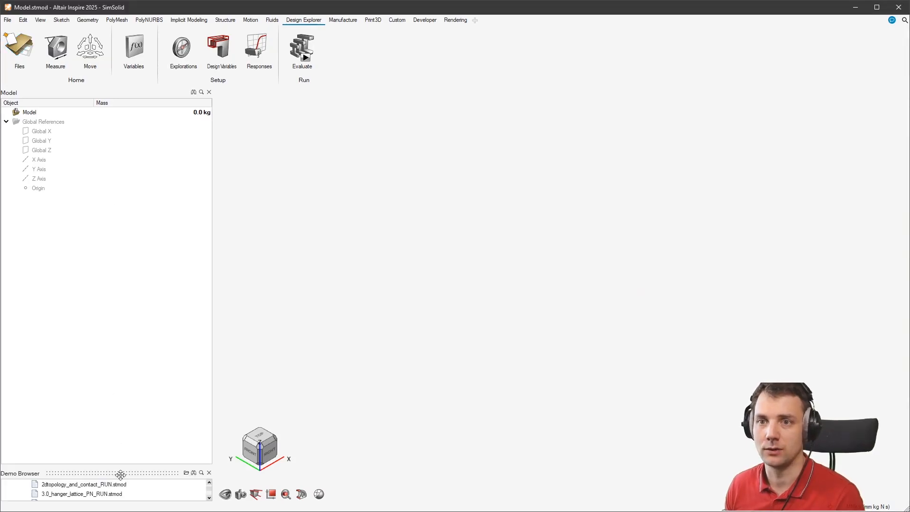
pyautogui.moveTo(124, 465); pyautogui.dragTo(128, 276)
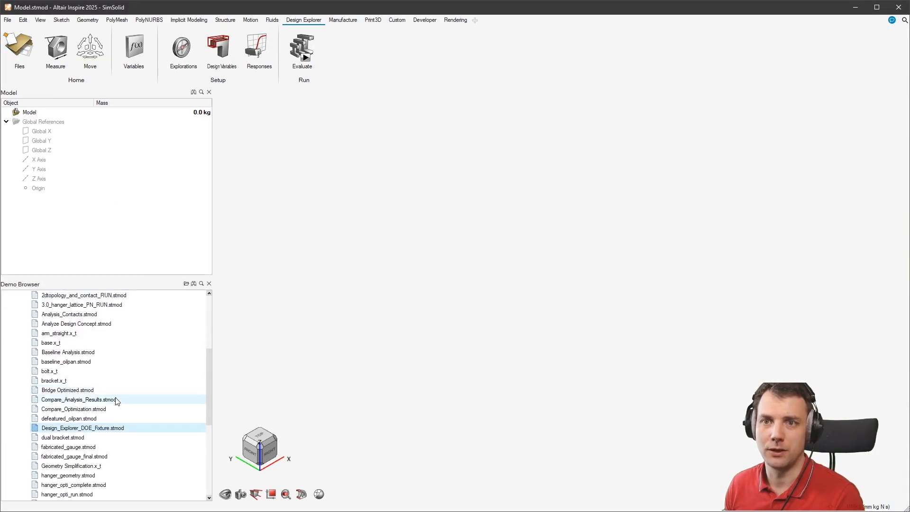
# Open the demo model Design_Explorer_DOE_Fixture.stmod from the Demo Browser
pyautogui.scroll(4, 109, 396)
pyautogui.scroll(-4, 80, 396)
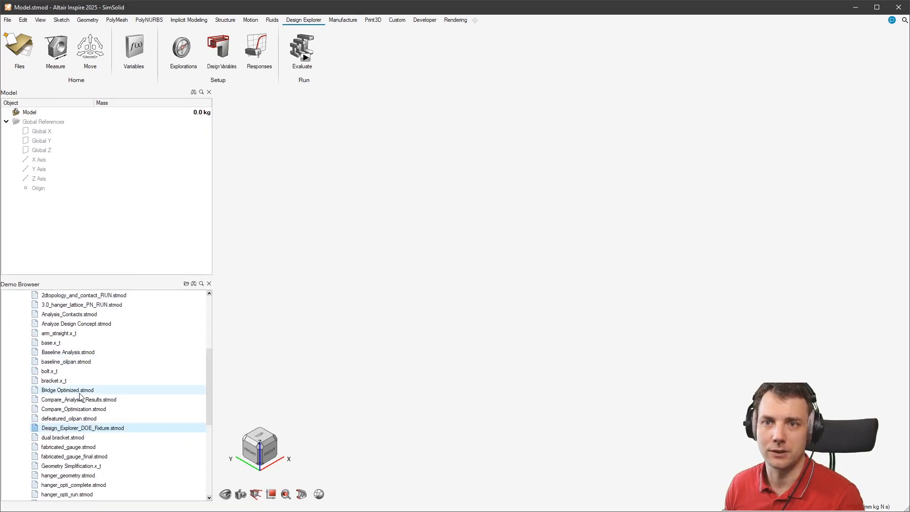
pyautogui.click(83, 428)
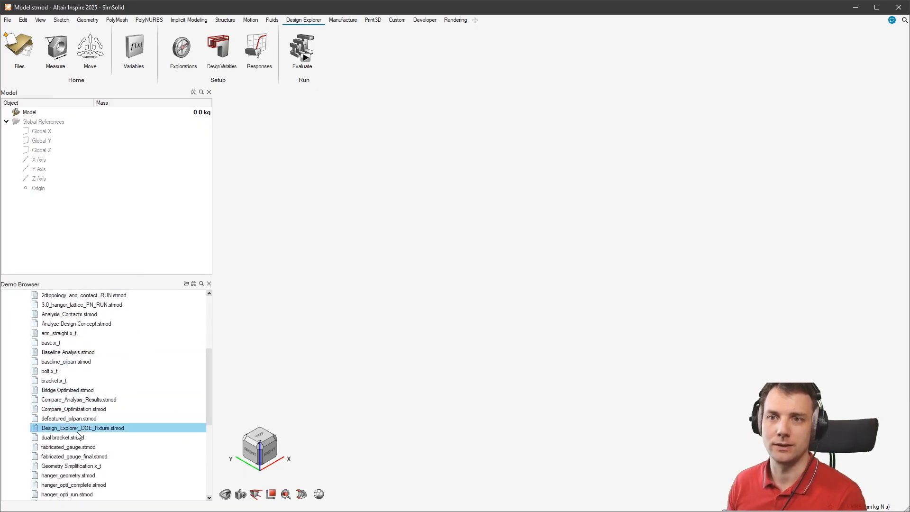
pyautogui.doubleClick(79, 428)
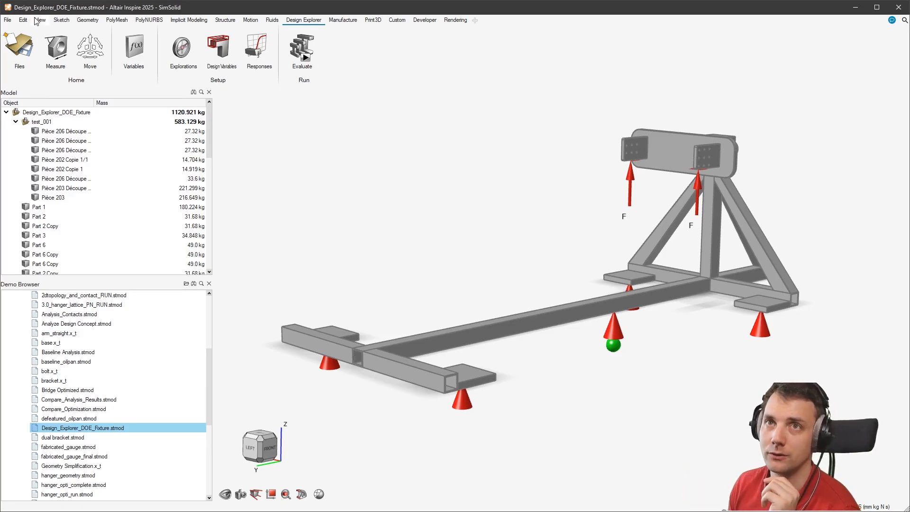
# Open the program preferences and display the Run Options of the Inspire category
pyautogui.click(7, 20)
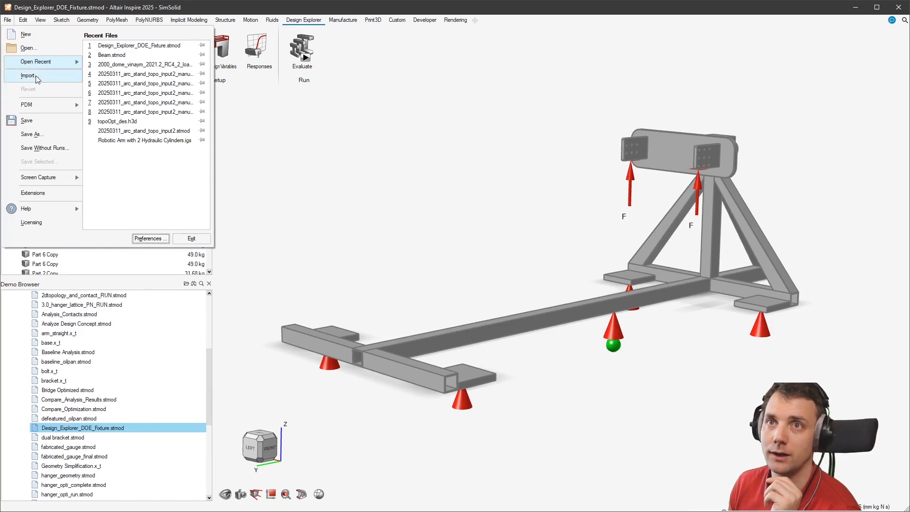
pyautogui.click(162, 238)
pyautogui.scroll(-2, 332, 265)
pyautogui.click(308, 273)
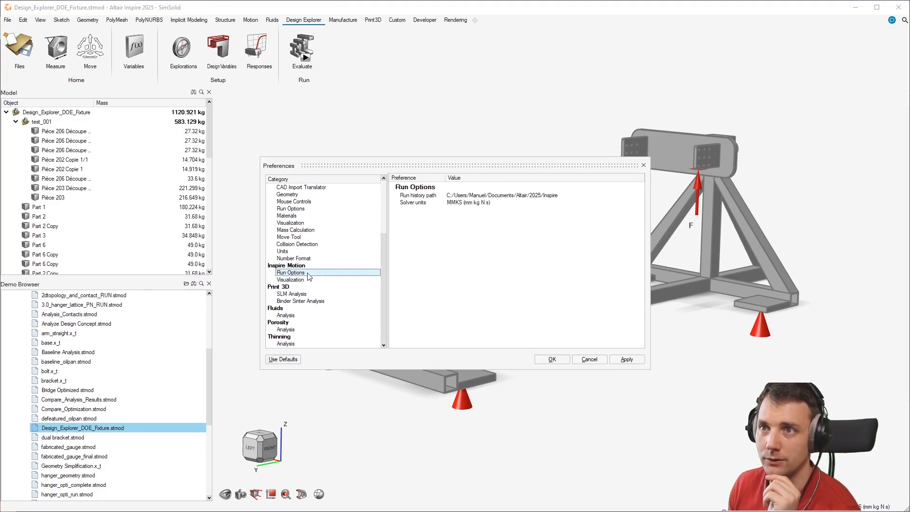
pyautogui.scroll(2, 358, 262)
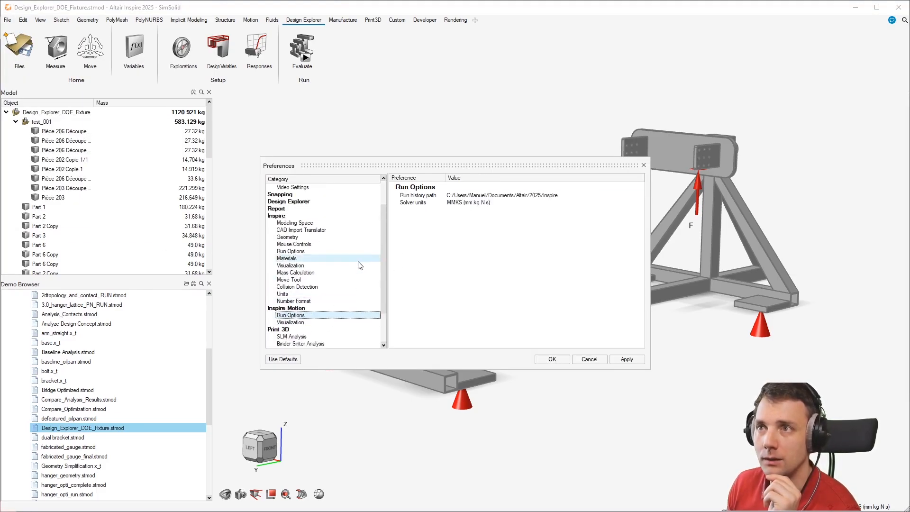
pyautogui.click(324, 252)
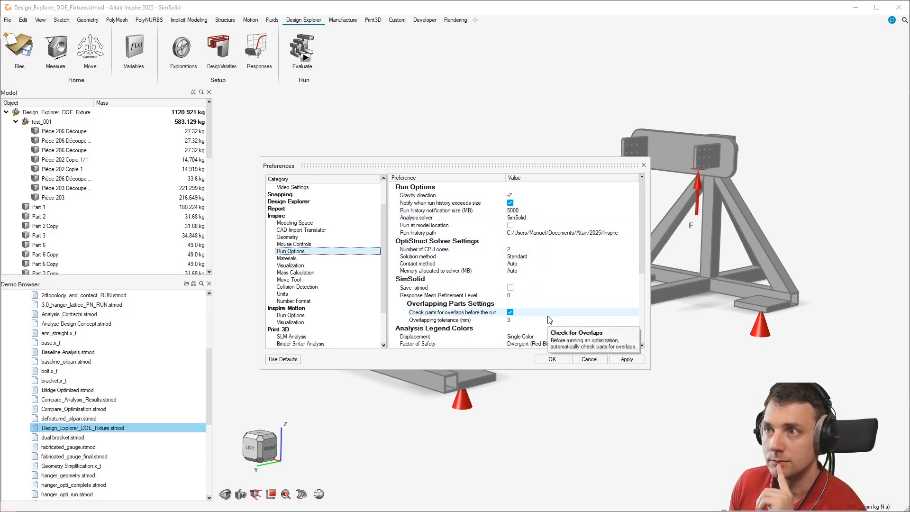
# Accept the preferences and select MMKS (mm kg N s) as the model's unit system
pyautogui.click(553, 359)
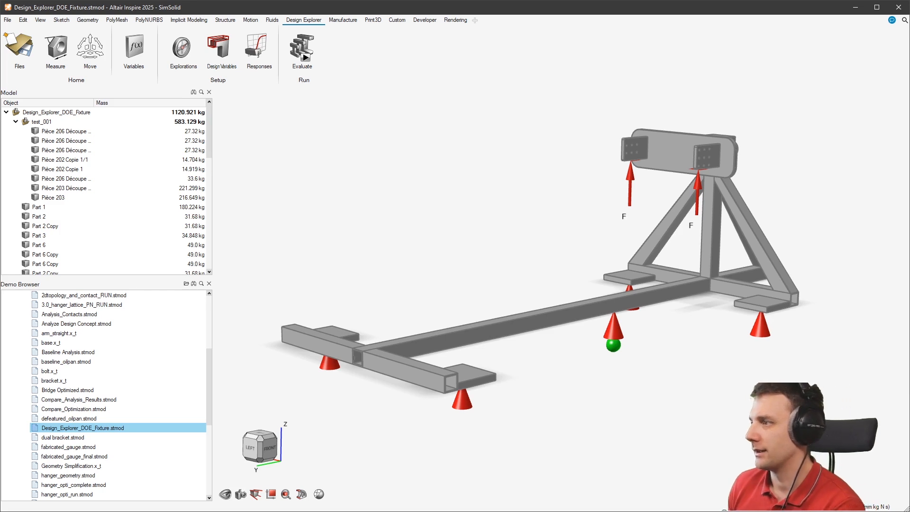
pyautogui.click(877, 507)
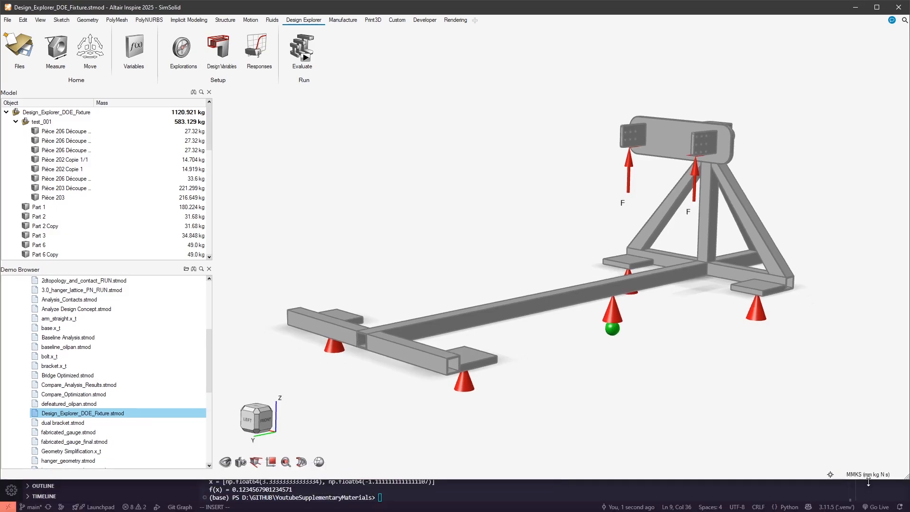
pyautogui.click(896, 474)
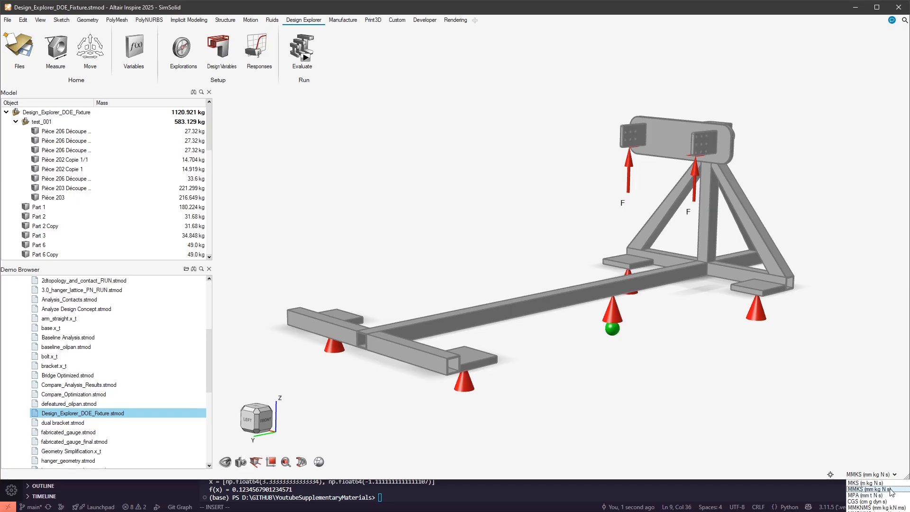
pyautogui.click(893, 490)
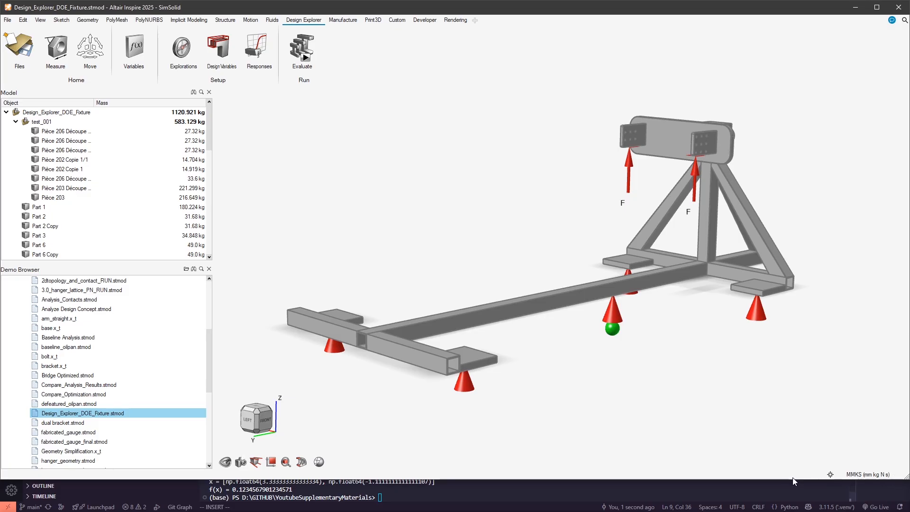
pyautogui.moveTo(794, 481); pyautogui.dragTo(798, 508)
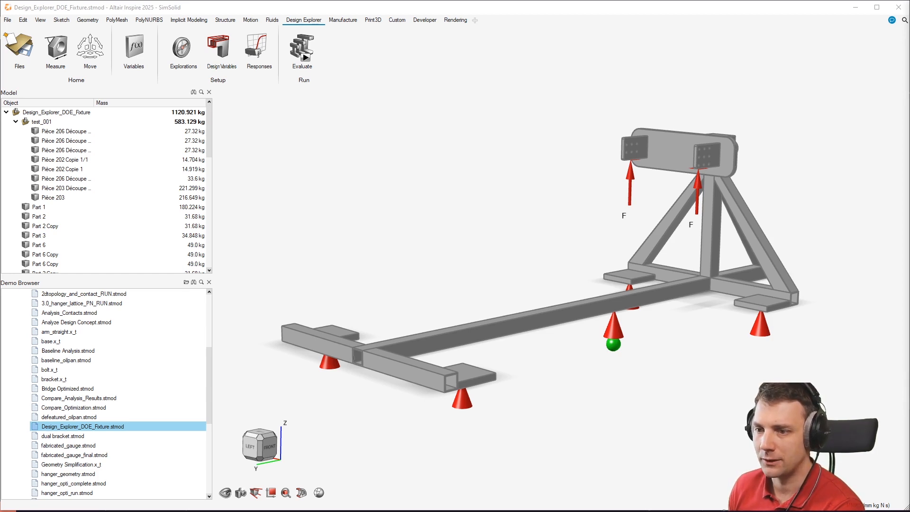
# Open the Variable Manager and examine the names and values of the fixture's parametric variables
pyautogui.click(88, 20)
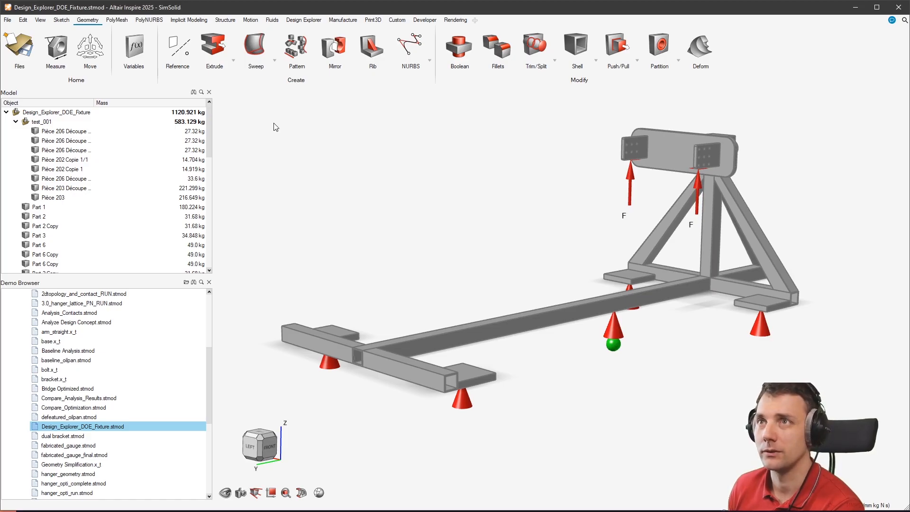
pyautogui.click(134, 48)
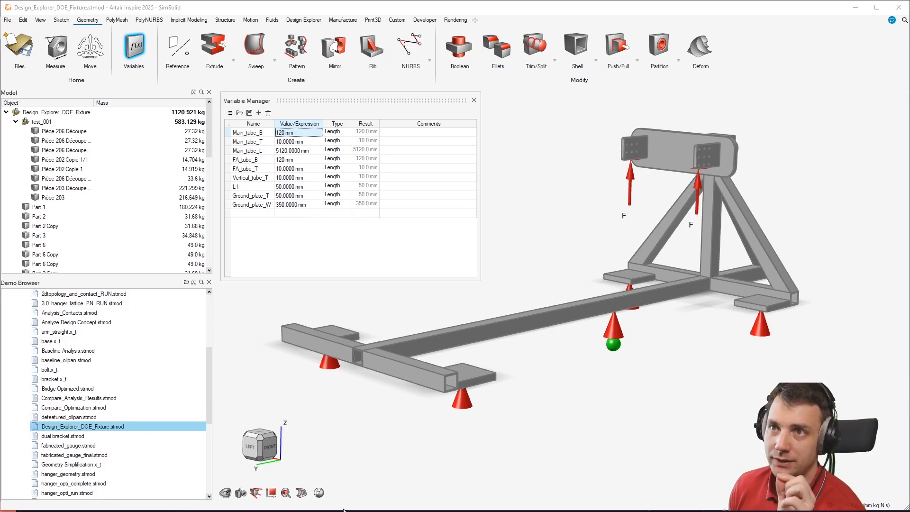
pyautogui.moveTo(252, 473)
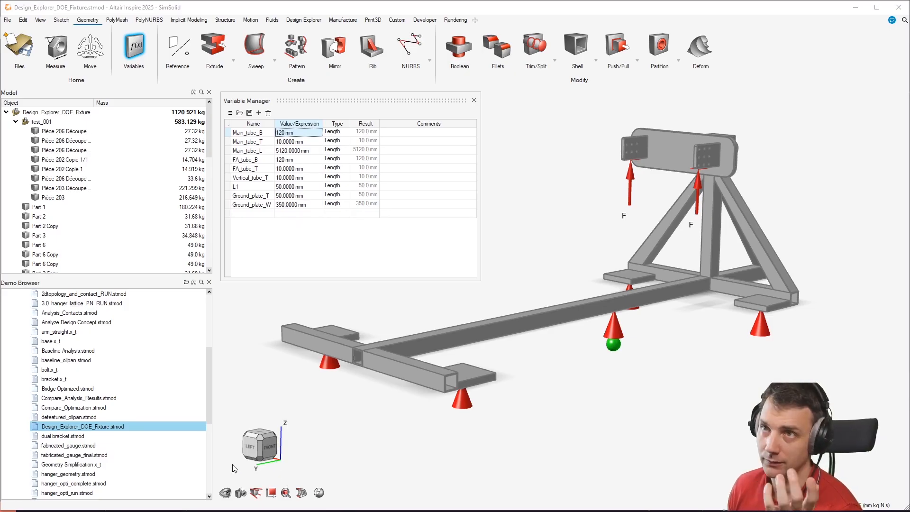
pyautogui.click(303, 19)
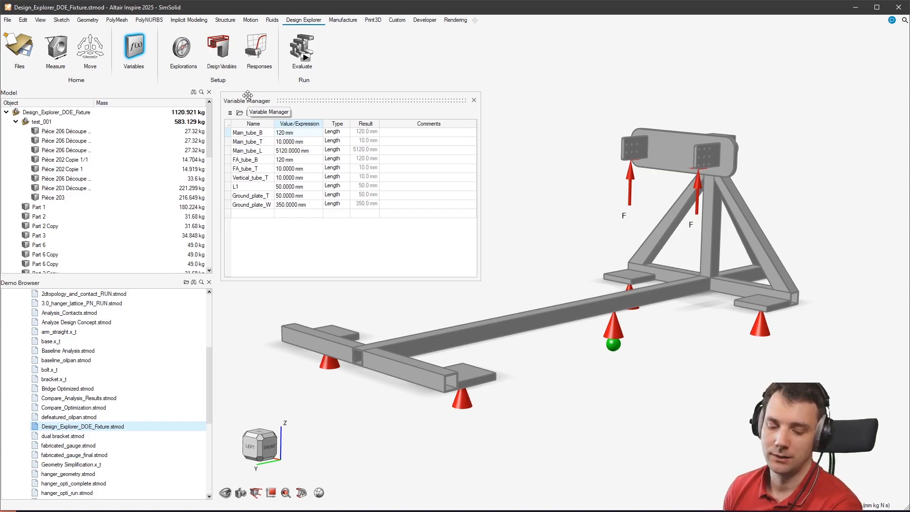
# Switch to Visual Studio Code to highlight the x_vals and y_vals ranges in main_doe.py, and return to Inspire, closing the Variable Manager
pyautogui.hotkey('alt', 'Tab')
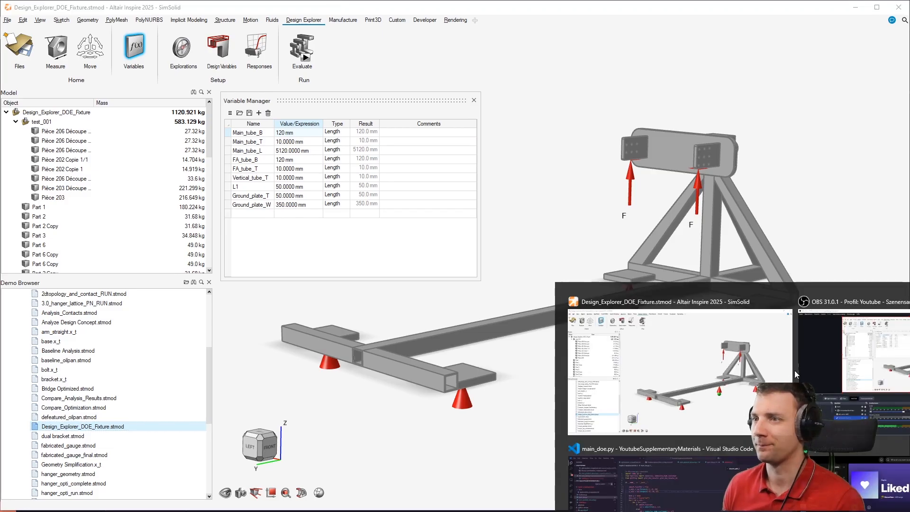
pyautogui.hotkey('alt', 'Tab')
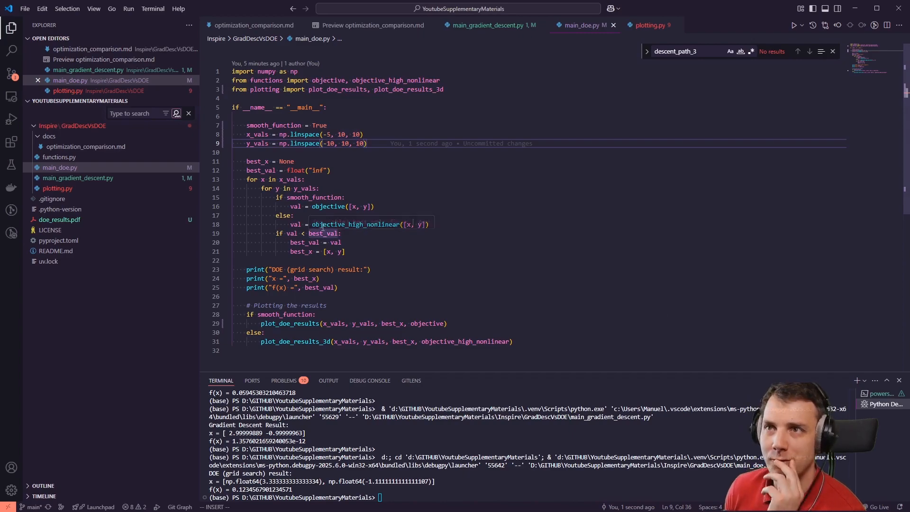
pyautogui.moveTo(402, 145); pyautogui.dragTo(201, 135)
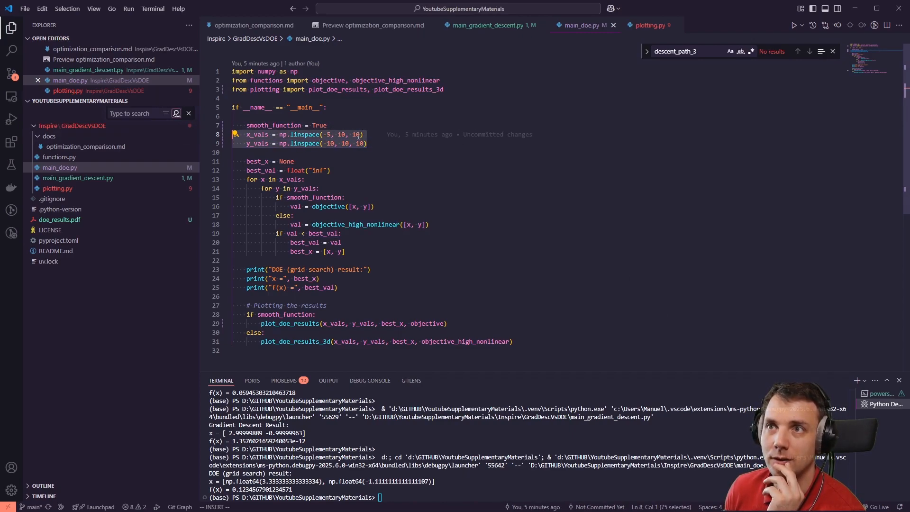
pyautogui.hotkey('alt', 'Tab')
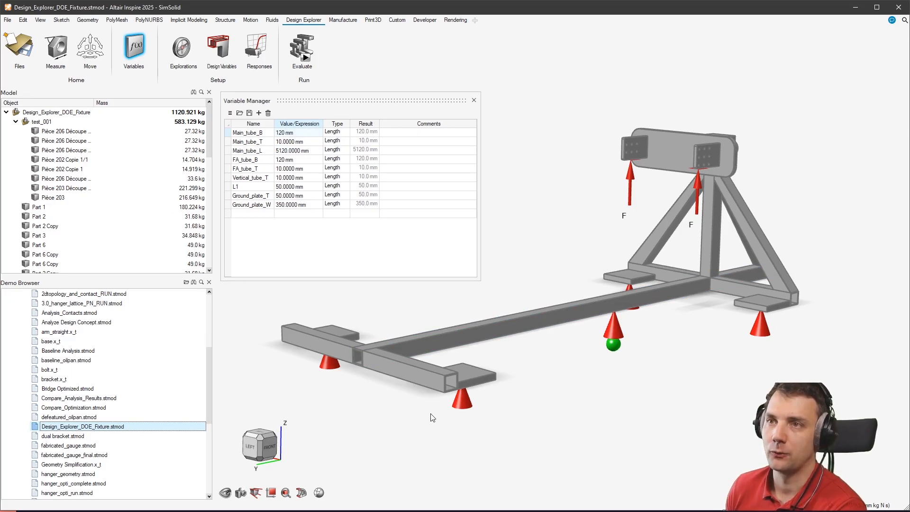
pyautogui.click(474, 100)
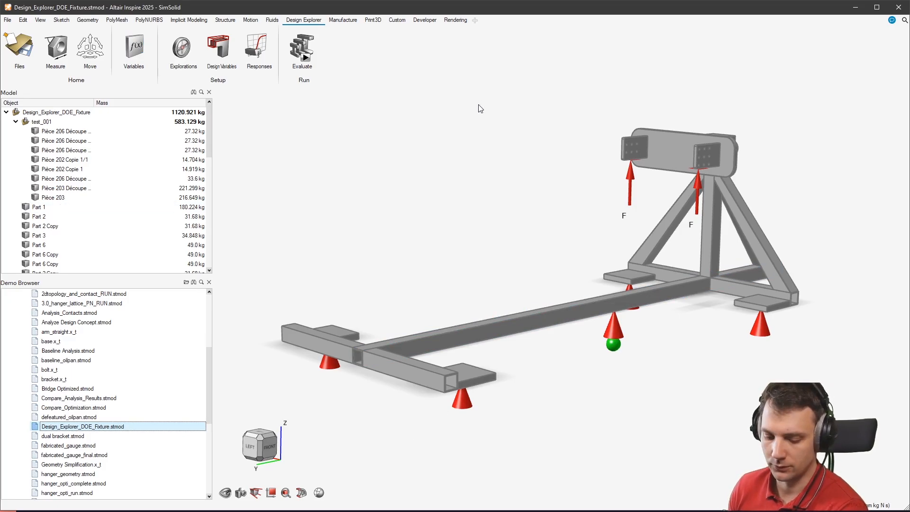
# Show the model's construction History and open Sketch 1 to examine the tube profile's variable-driven dimensions
pyautogui.press('F6')
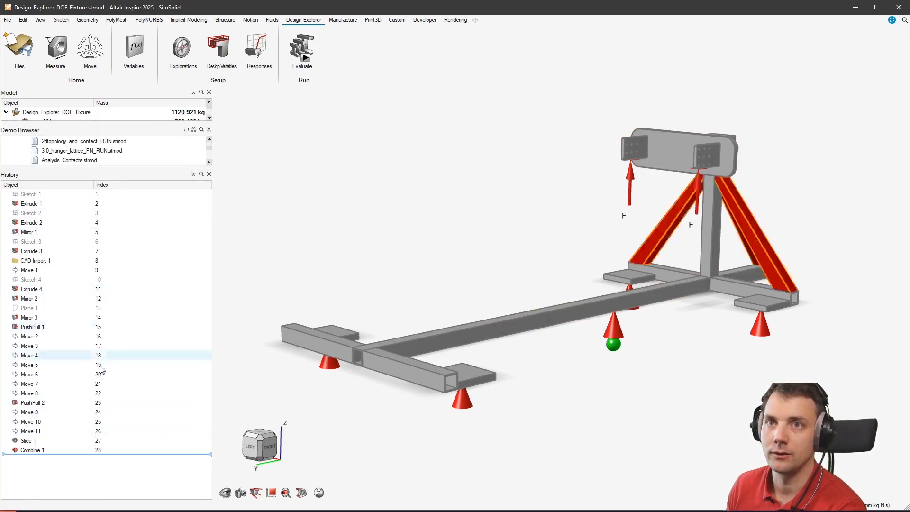
pyautogui.doubleClick(28, 195)
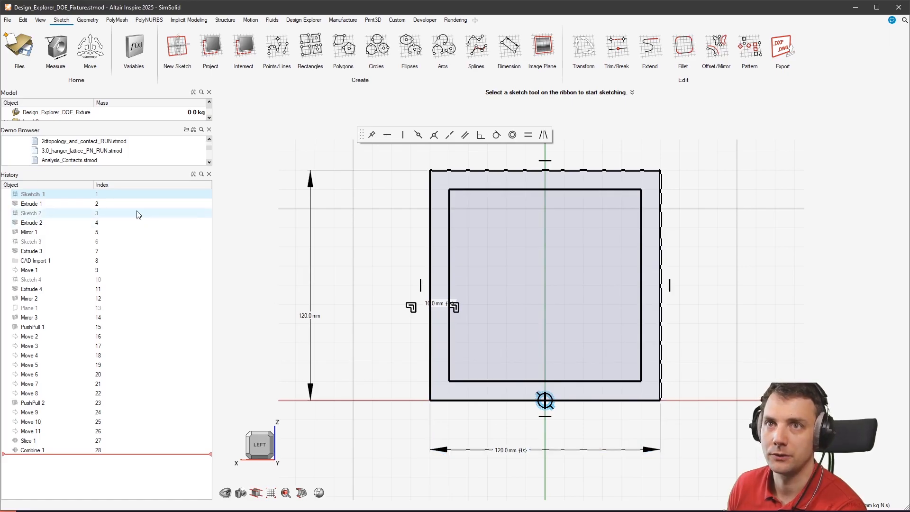
pyautogui.click(30, 205)
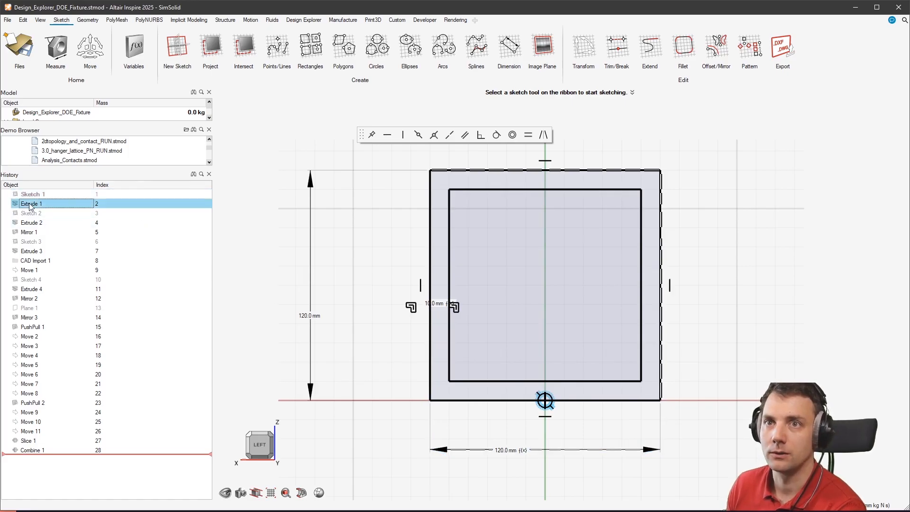
pyautogui.rightClick(285, 121)
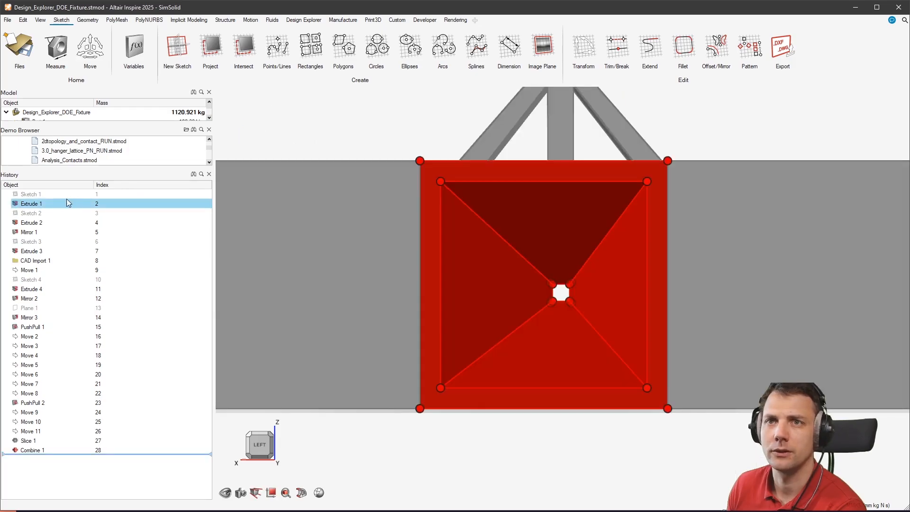
# Open Extrude 1 for editing to examine its variable-driven extrusion length, and check it against the Variable Manager
pyautogui.moveTo(636, 274); pyautogui.dragTo(468, 290, button='middle')
pyautogui.scroll(-2, 605, 284)
pyautogui.scroll(-3, 467, 290)
pyautogui.moveTo(467, 290); pyautogui.dragTo(748, 280, button='right')
pyautogui.scroll(-4, 414, 288)
pyautogui.scroll(-3, 663, 287)
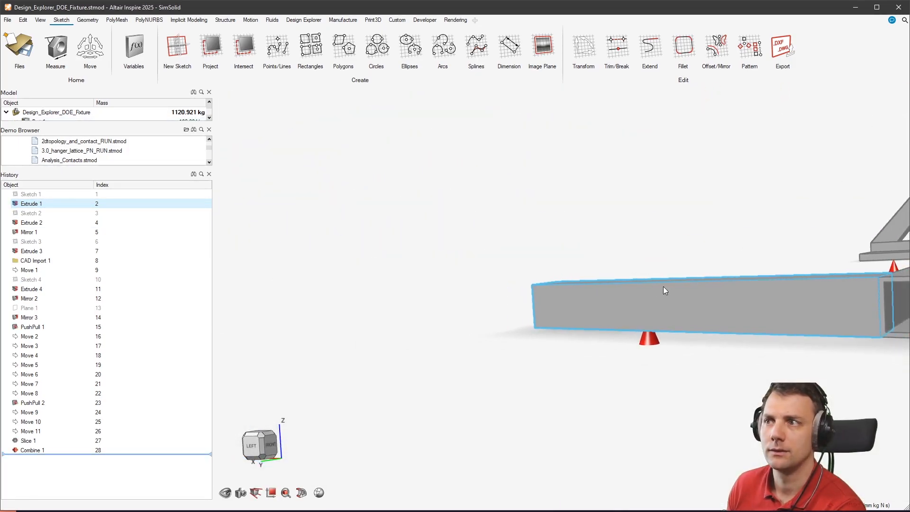
pyautogui.moveTo(664, 286); pyautogui.dragTo(405, 266, button='right')
pyautogui.click(49, 203)
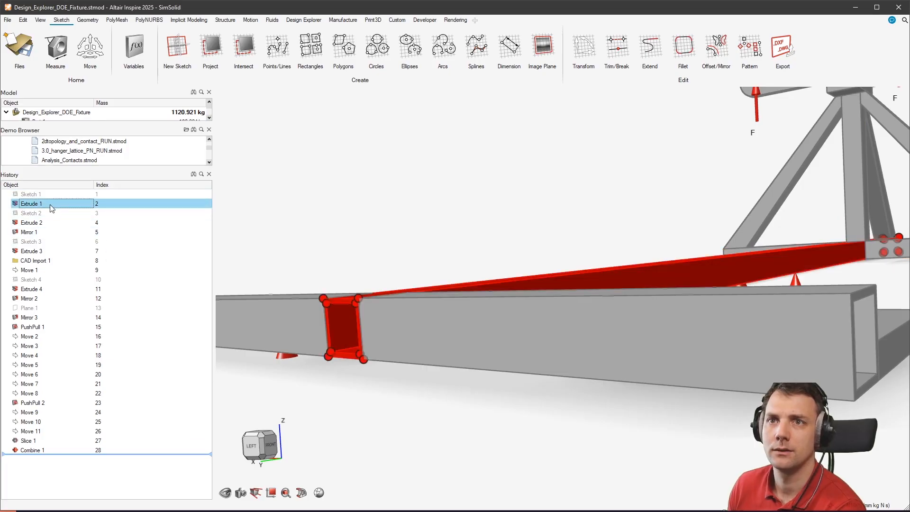
pyautogui.click(443, 357)
pyautogui.moveTo(345, 303)
pyautogui.mouseDown()
pyautogui.moveTo(290, 304)
pyautogui.moveTo(363, 306)
pyautogui.mouseUp()
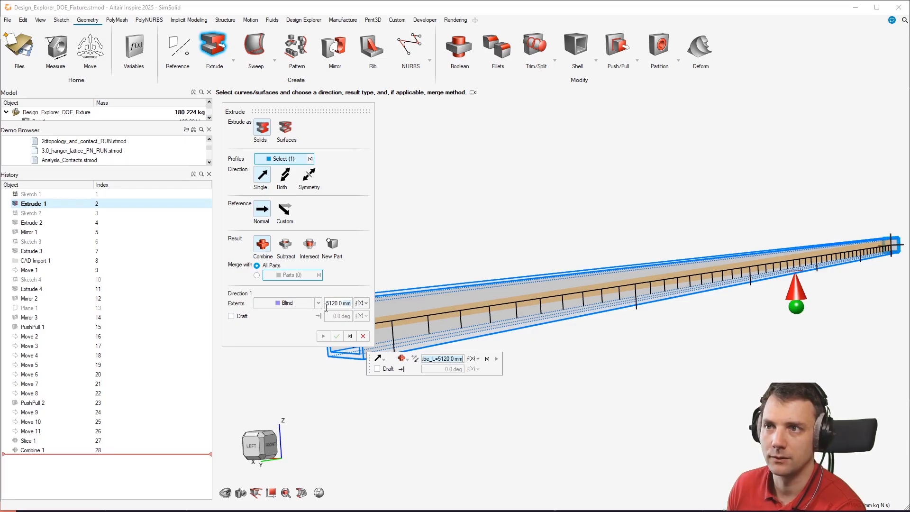
pyautogui.click(363, 303)
pyautogui.click(365, 303)
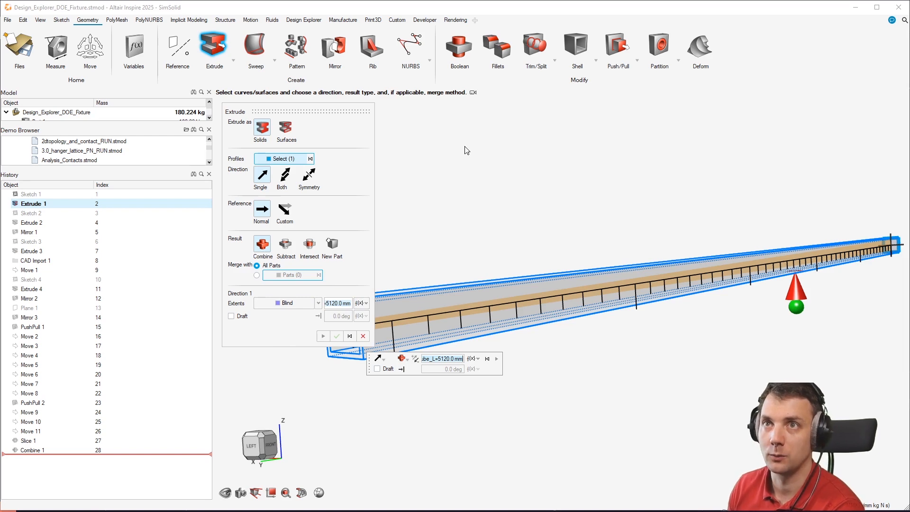
pyautogui.click(133, 46)
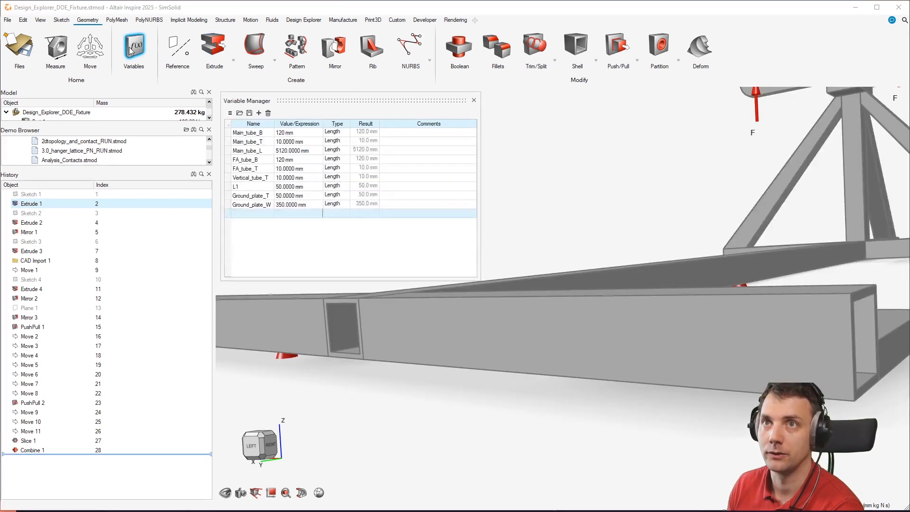
pyautogui.click(474, 100)
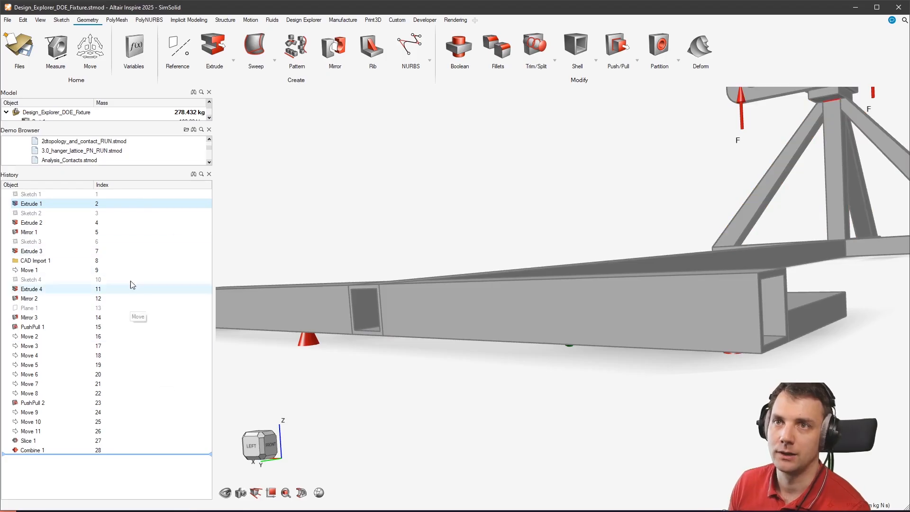
# Close the History and Demo Browser so only the model tree remains in the sidebar
pyautogui.scroll(-1, 451, 238)
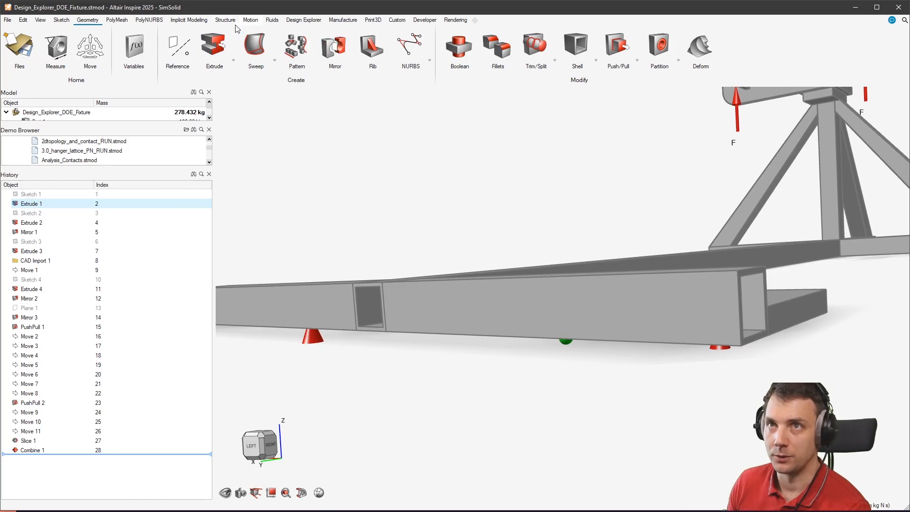
pyautogui.click(209, 174)
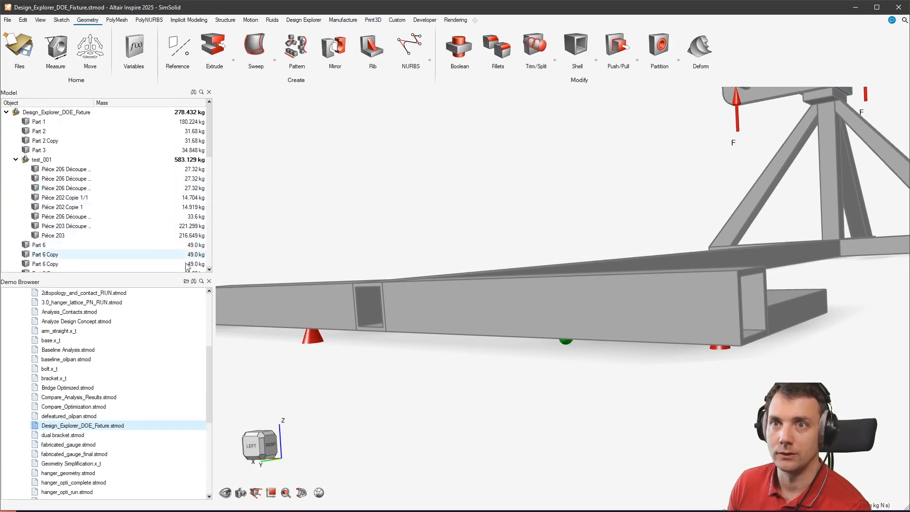
pyautogui.click(209, 284)
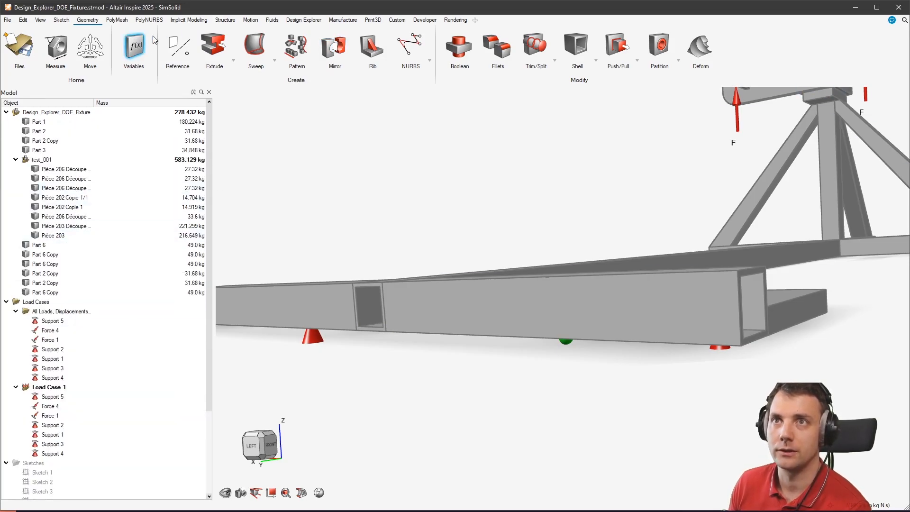
# Open the Design Explorer's Explorations and add a new DOE exploration
pyautogui.click(317, 21)
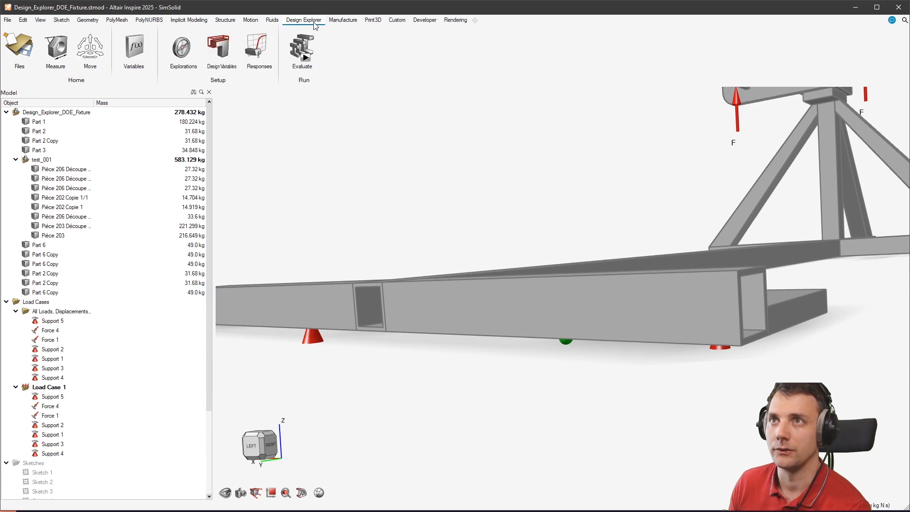
pyautogui.click(182, 48)
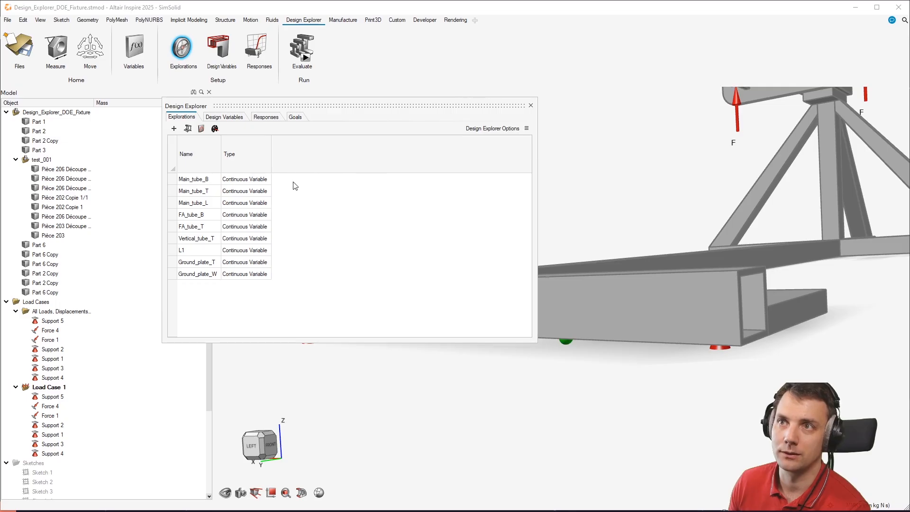
pyautogui.click(175, 129)
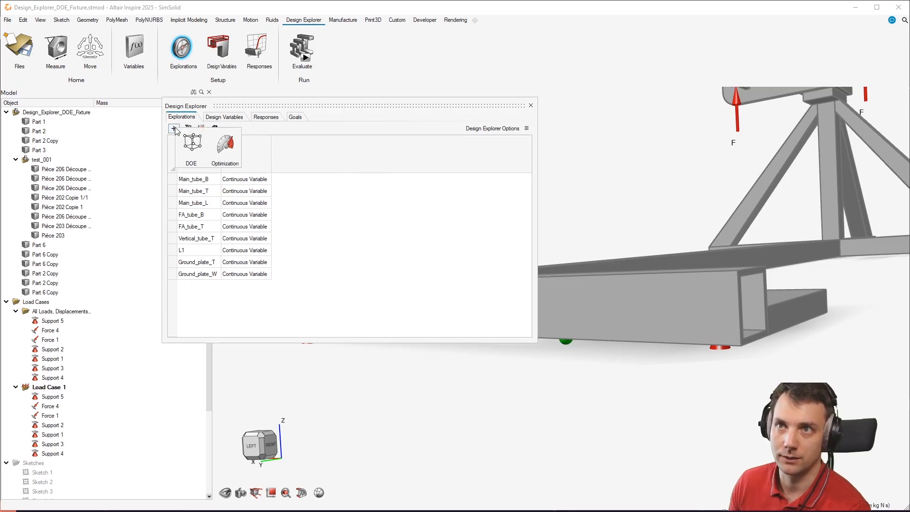
pyautogui.click(193, 145)
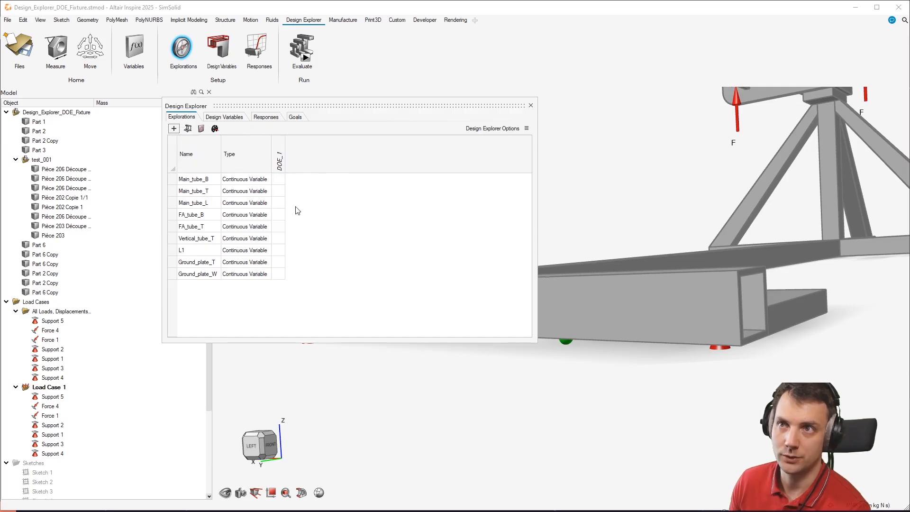
# Include all nine variables, from Main_tube_B through Ground_plate_W, in the DOE exploration
pyautogui.click(278, 178)
pyautogui.click(278, 191)
pyautogui.click(278, 203)
pyautogui.click(278, 214)
pyautogui.click(278, 226)
pyautogui.click(278, 238)
pyautogui.click(278, 250)
pyautogui.click(279, 262)
pyautogui.click(278, 274)
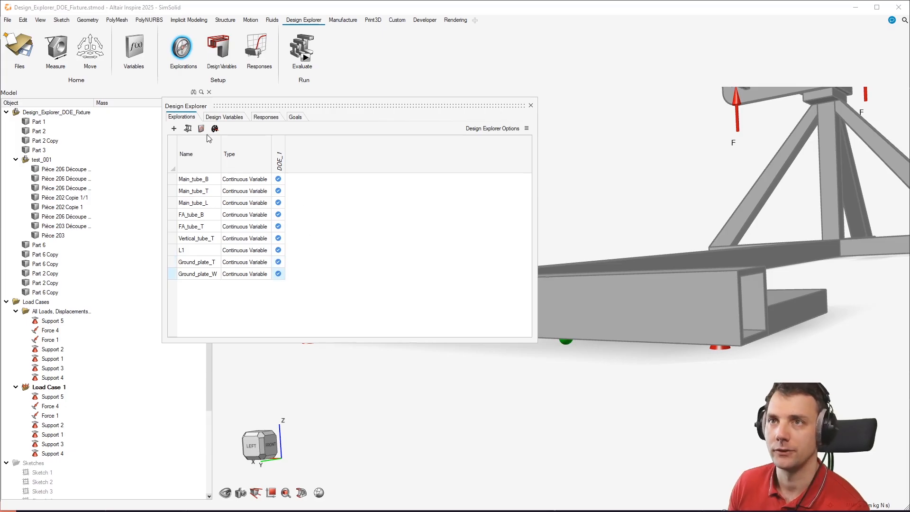
# Look at the available exploration types and display the DOE's design variables with their minimum and maximum bounds
pyautogui.click(174, 129)
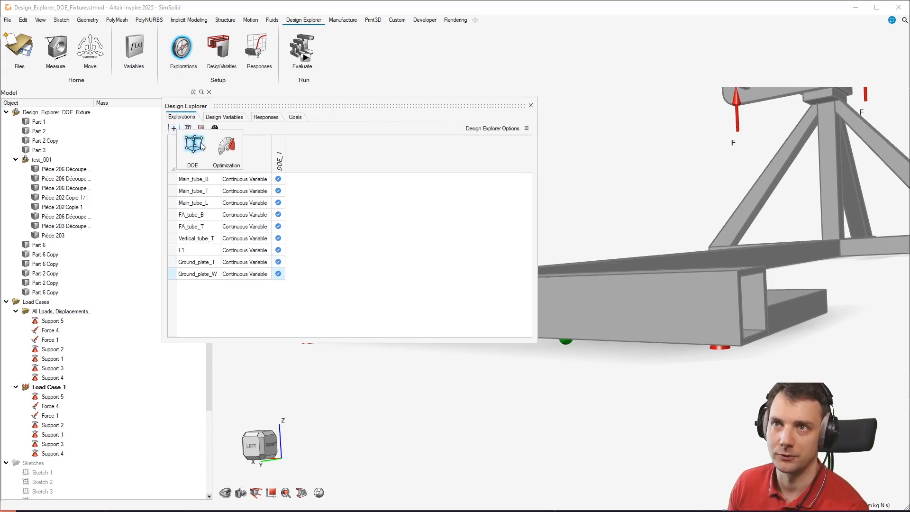
pyautogui.click(345, 210)
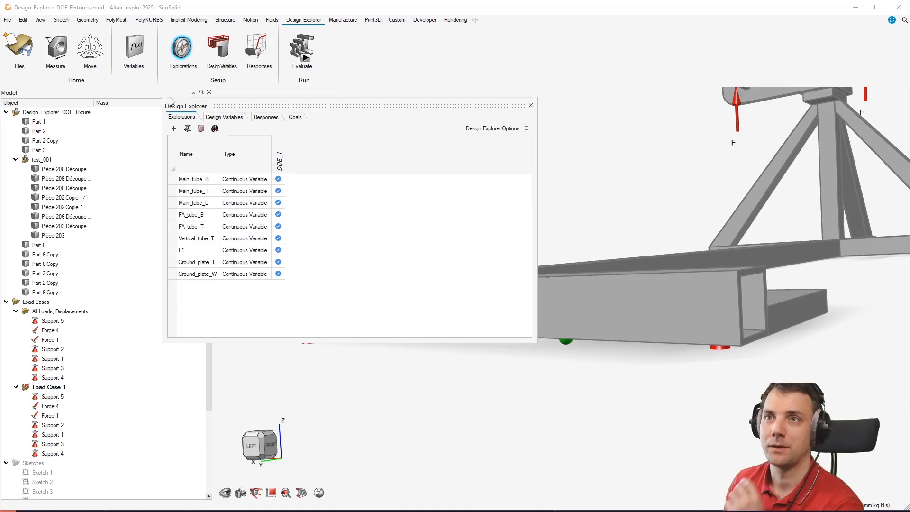
pyautogui.click(231, 119)
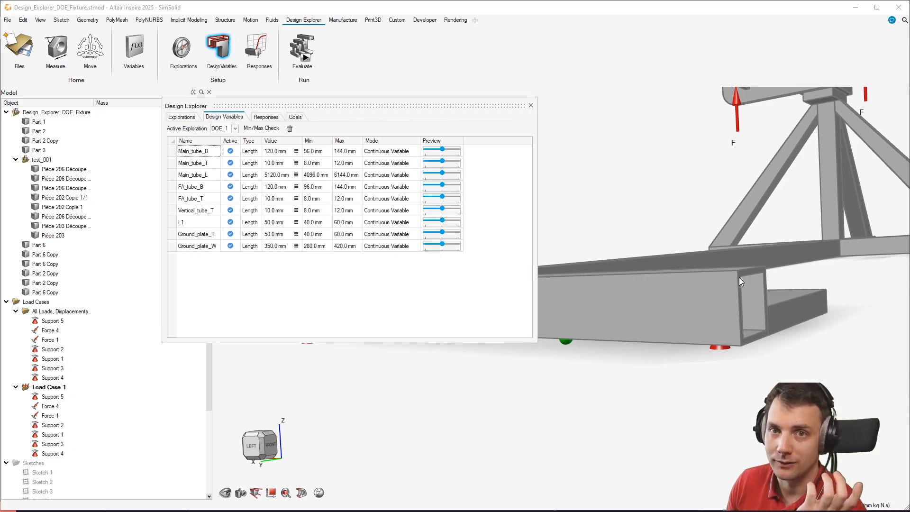
# Change the mode of the Main_tube_T design variable to Discrete Variable
pyautogui.click(414, 167)
pyautogui.click(416, 162)
pyautogui.click(403, 179)
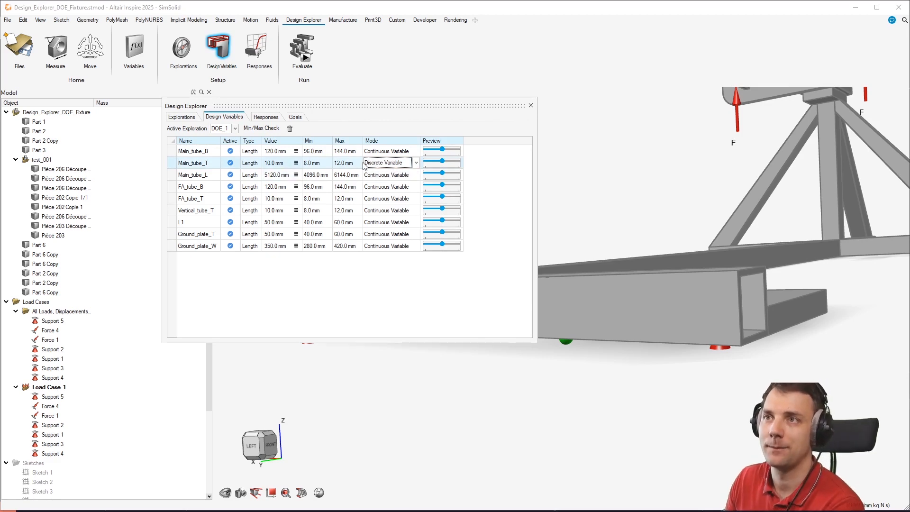
# Generate the discrete values of Main_tube_T using a step size of 0.5 mm
pyautogui.click(296, 164)
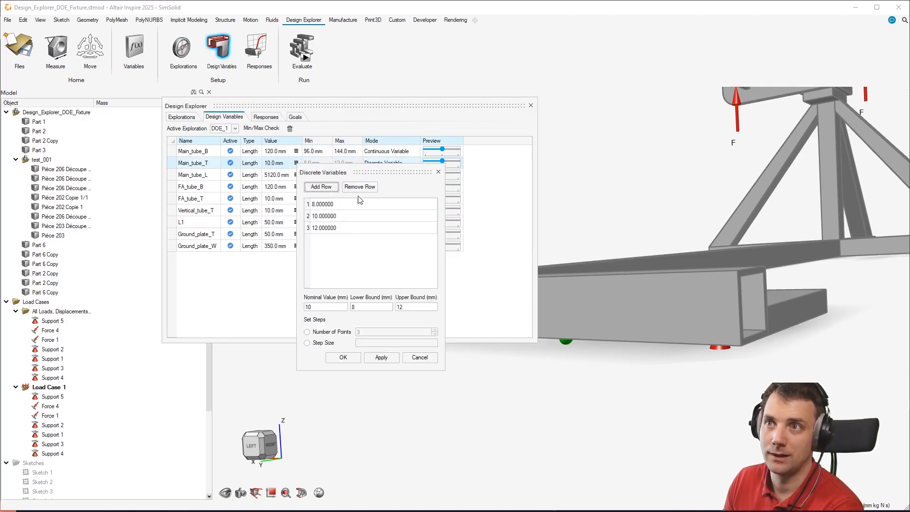
pyautogui.click(318, 343)
pyautogui.click(379, 344)
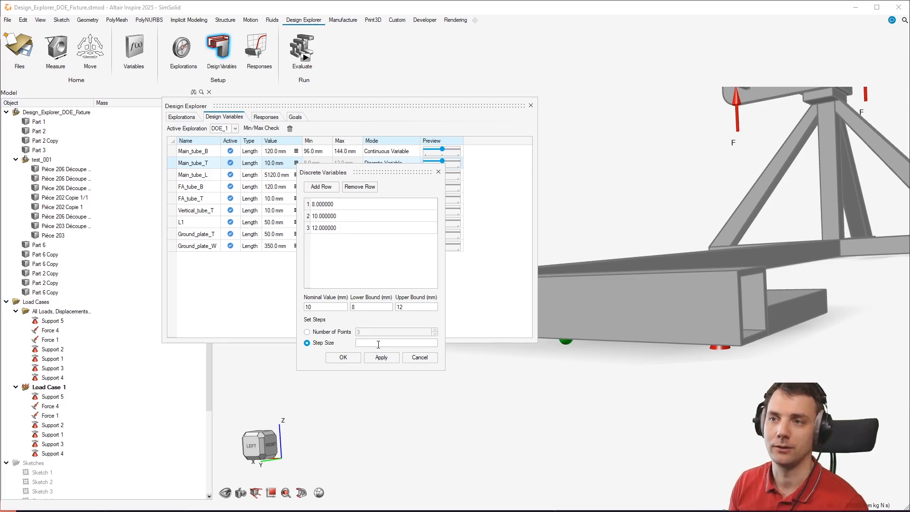
pyautogui.click(381, 358)
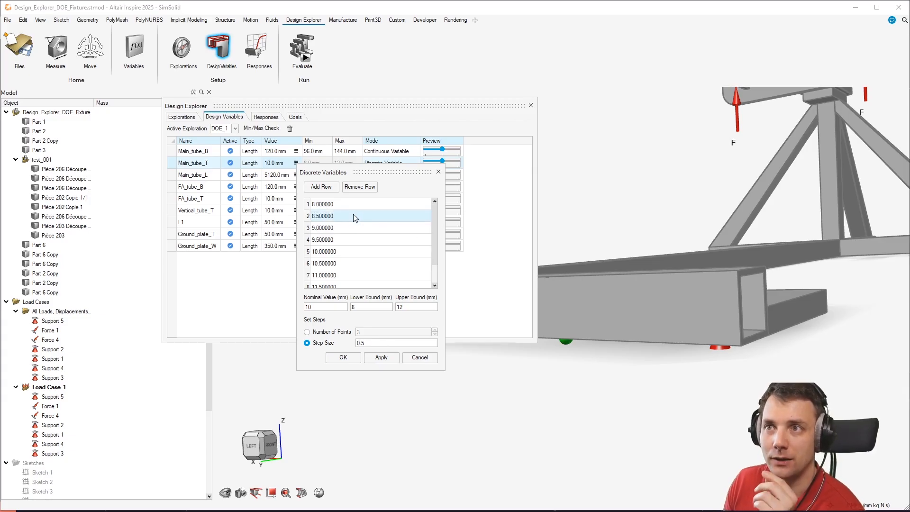
pyautogui.scroll(-1, 362, 220)
pyautogui.scroll(1, 339, 271)
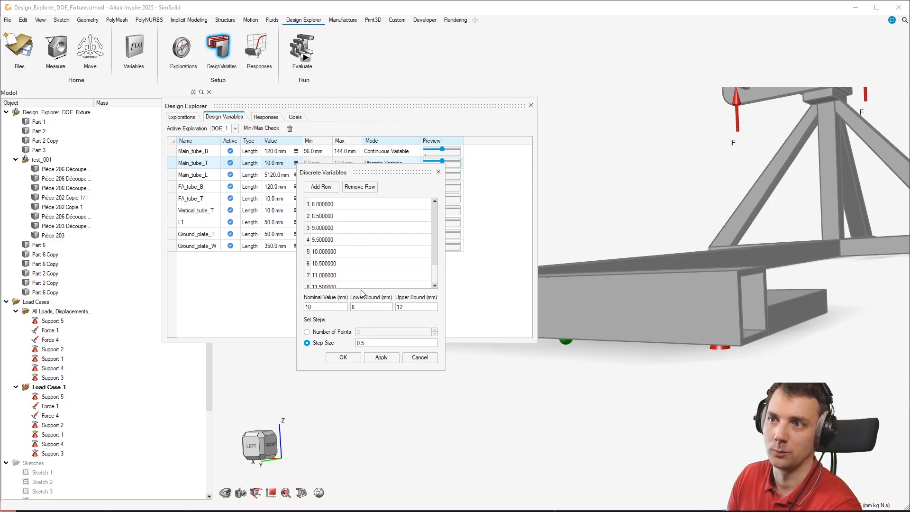
pyautogui.click(343, 357)
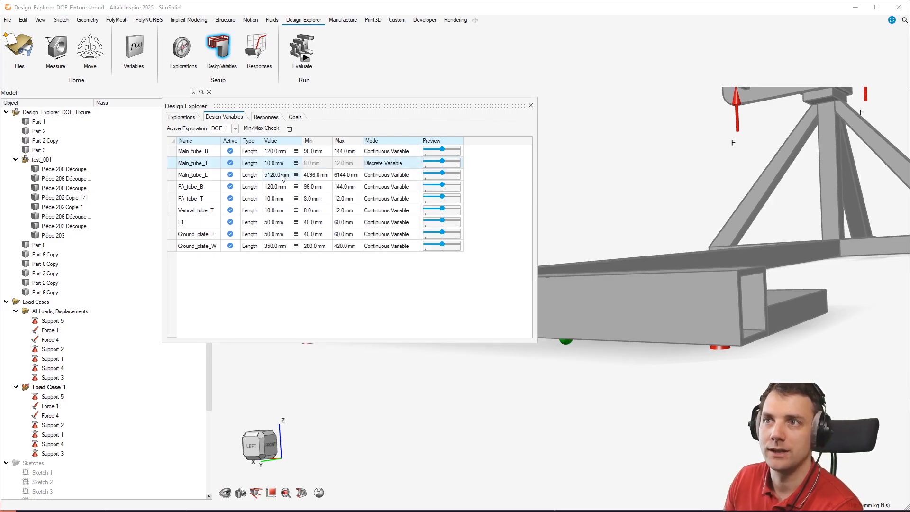
pyautogui.click(405, 163)
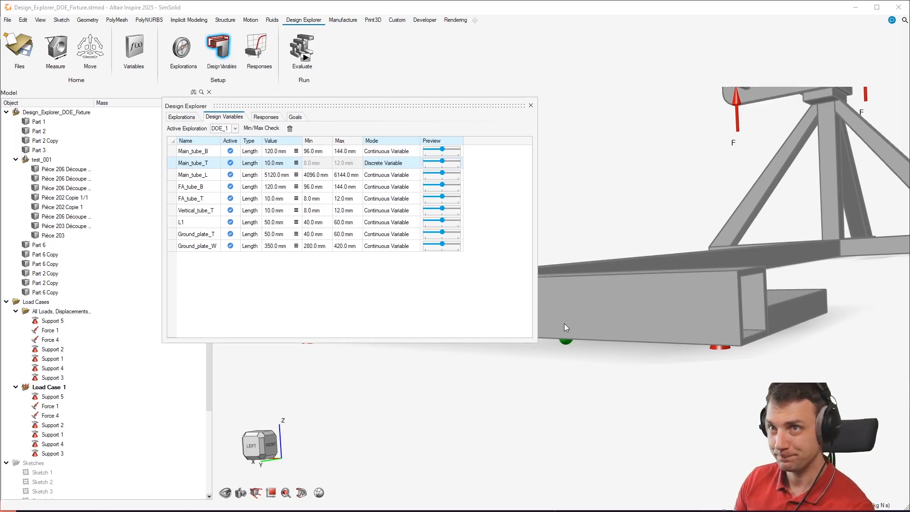
# Display the DOE's responses and examine the objective function in functions.py in Visual Studio Code as a comparison
pyautogui.click(267, 117)
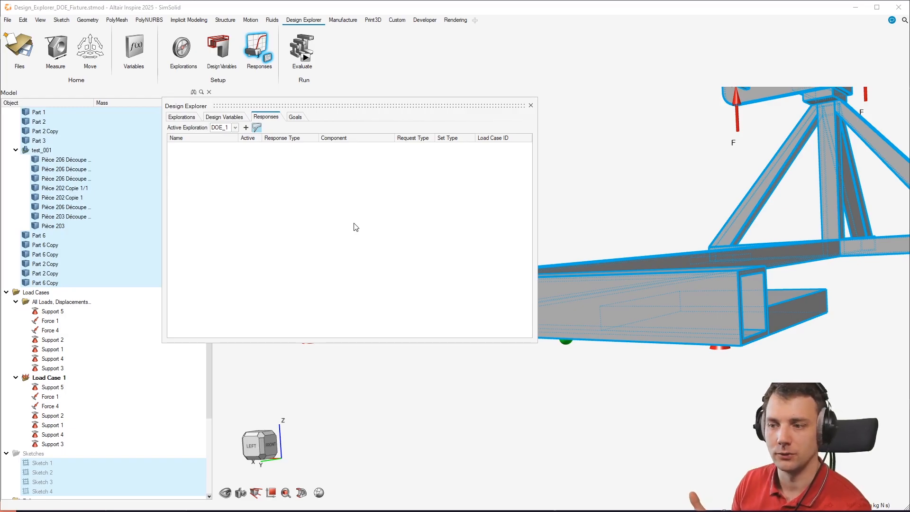
pyautogui.hotkey('alt', 'Tab')
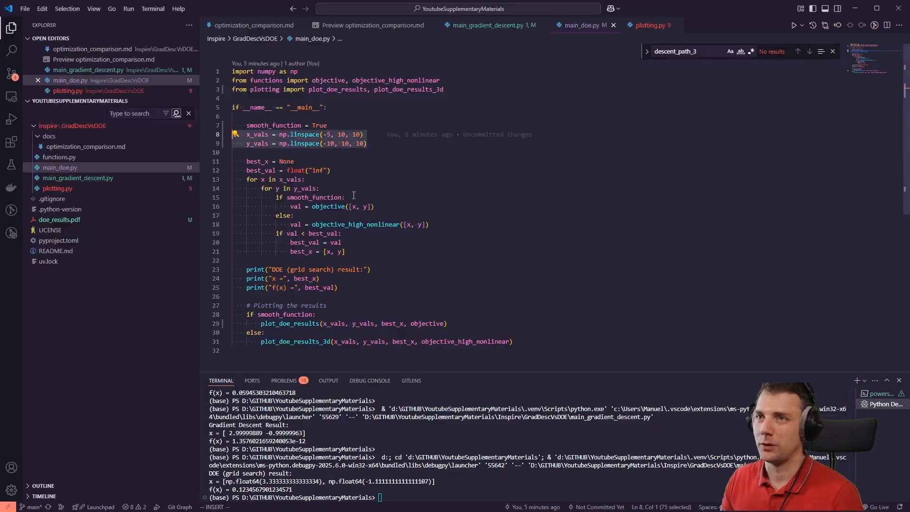
pyautogui.click(309, 144)
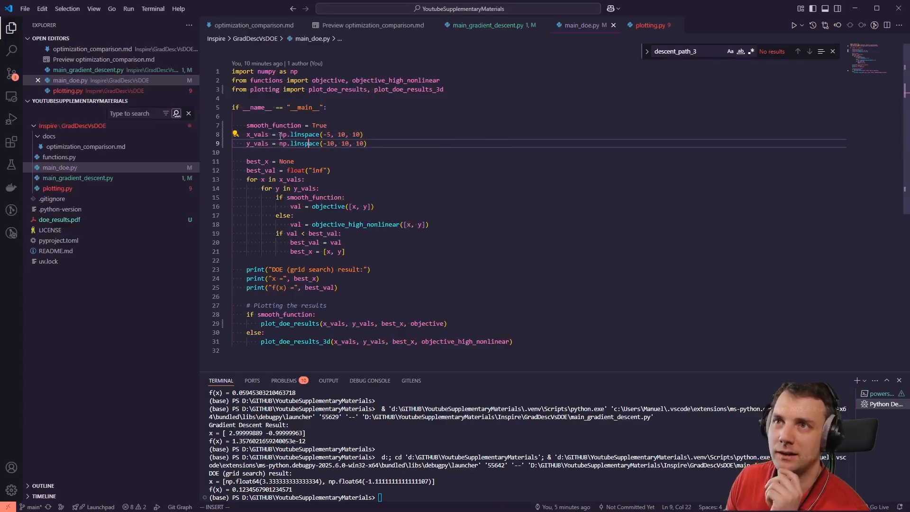
pyautogui.click(59, 157)
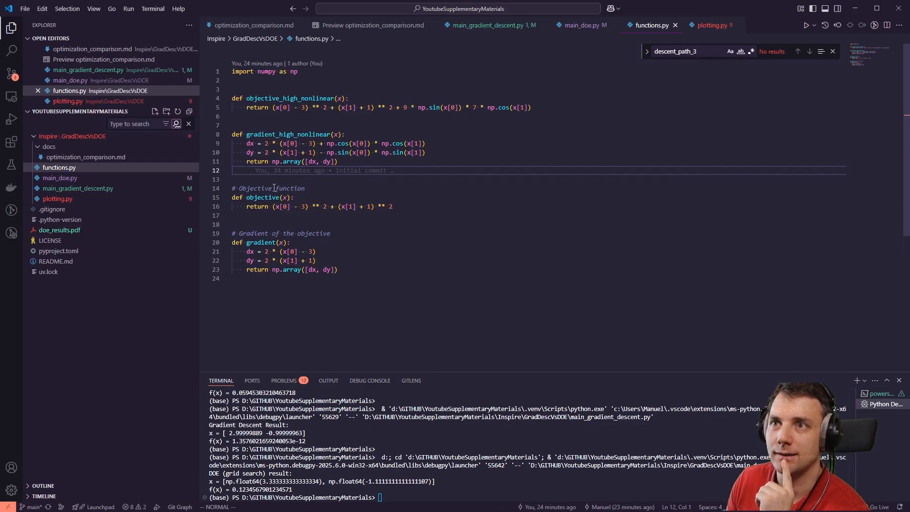
pyautogui.tripleClick(291, 197)
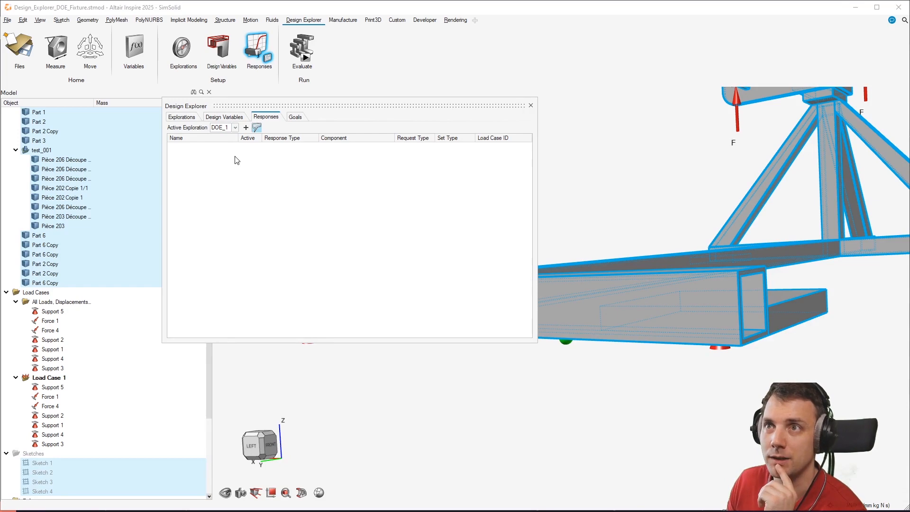
# Back in Altair Inspire, add a structural displacement response for the whole model to DOE_1
pyautogui.click(245, 128)
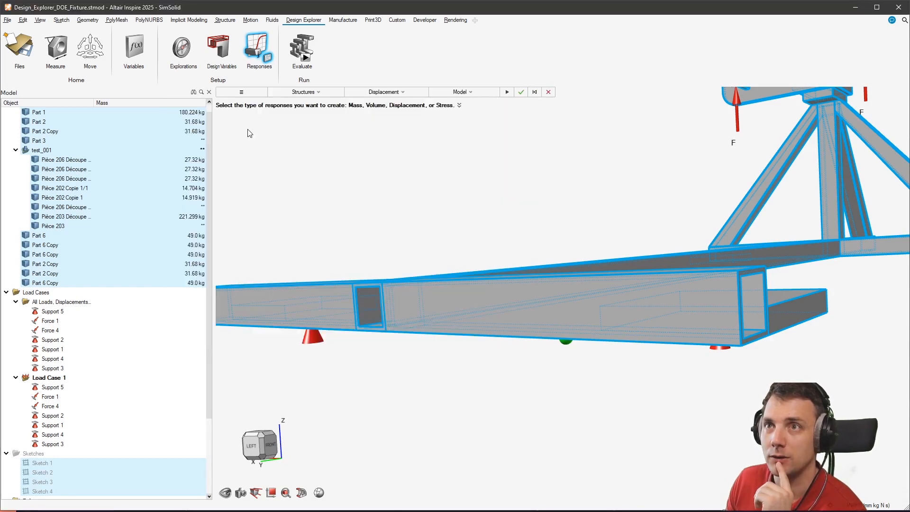
pyautogui.click(326, 95)
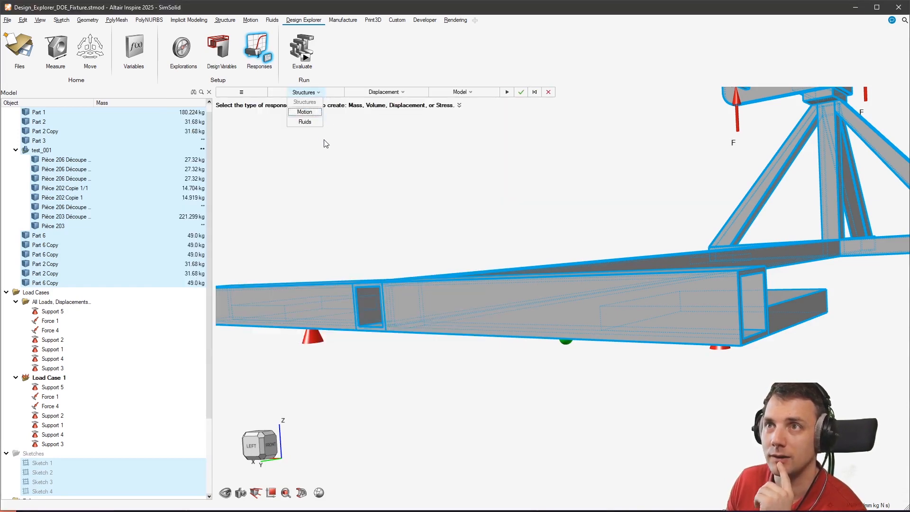
pyautogui.click(384, 92)
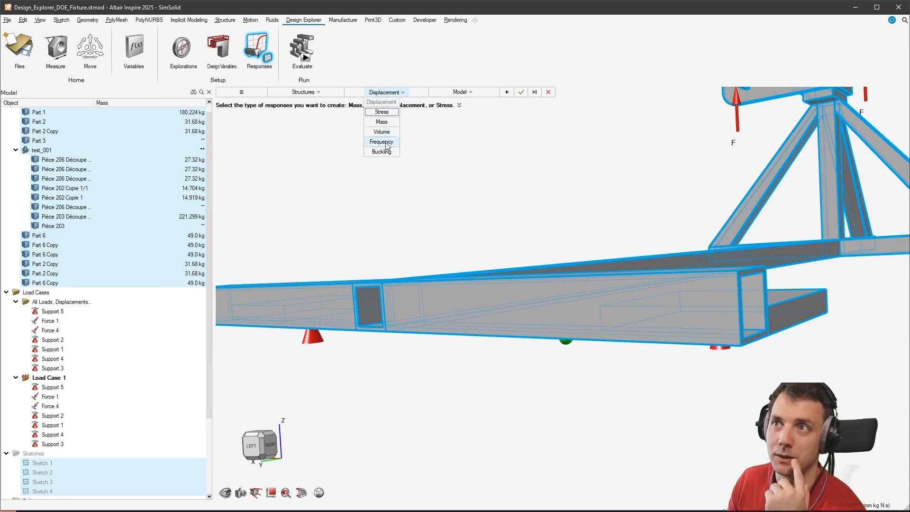
pyautogui.click(324, 89)
pyautogui.click(325, 92)
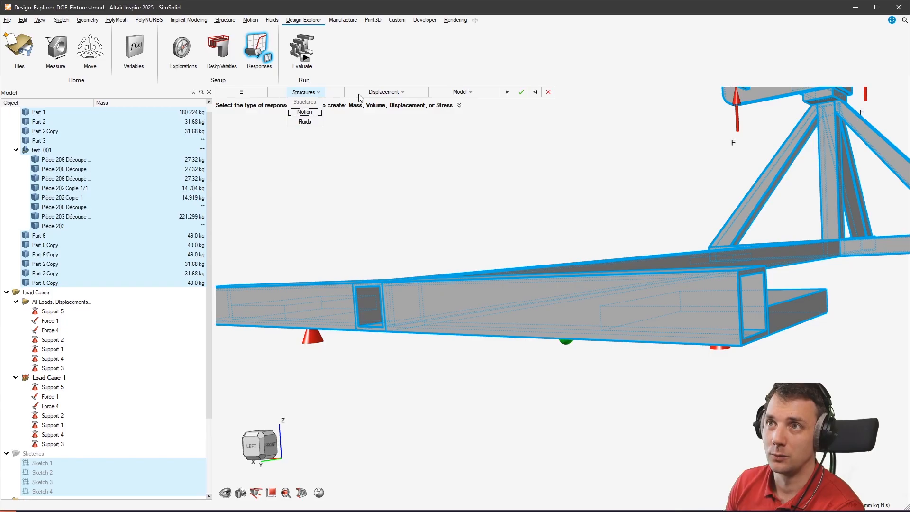
pyautogui.click(521, 92)
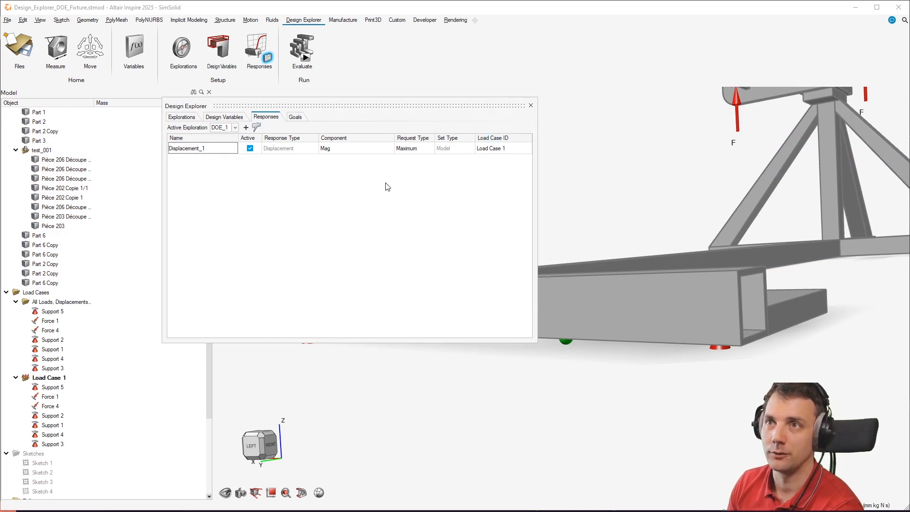
# Look at the available component options for the displacement response, keeping the magnitude component
pyautogui.click(401, 150)
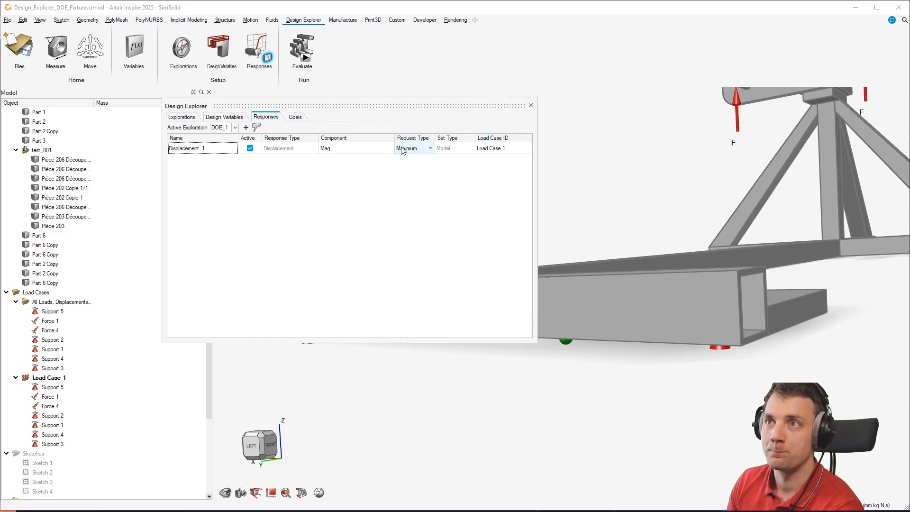
pyautogui.click(384, 149)
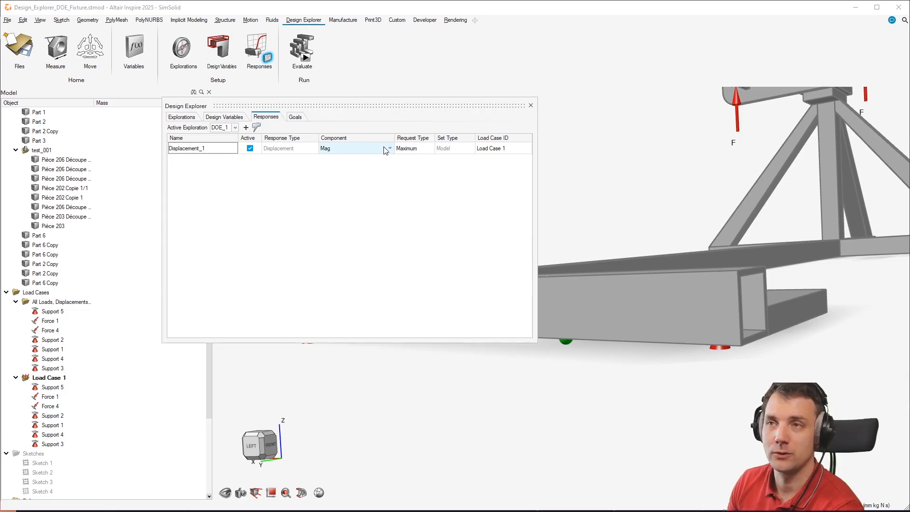
pyautogui.click(390, 149)
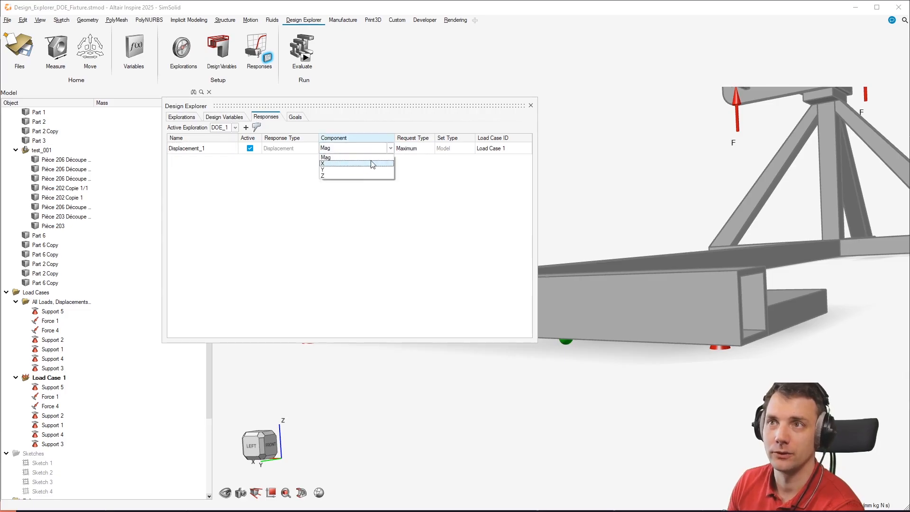
pyautogui.click(435, 181)
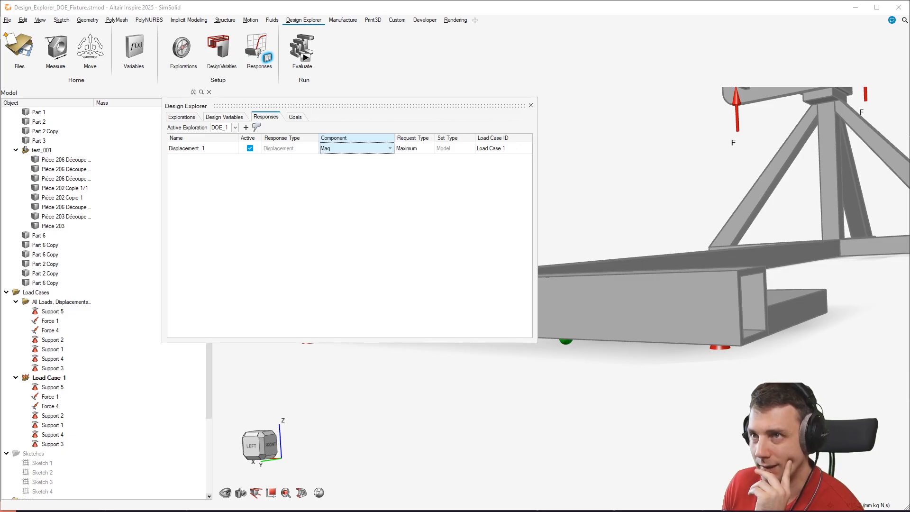
# Preview the whole fixture with Main_tube_L at its maximum and minimum, and return the preview to the nominal length
pyautogui.click(222, 117)
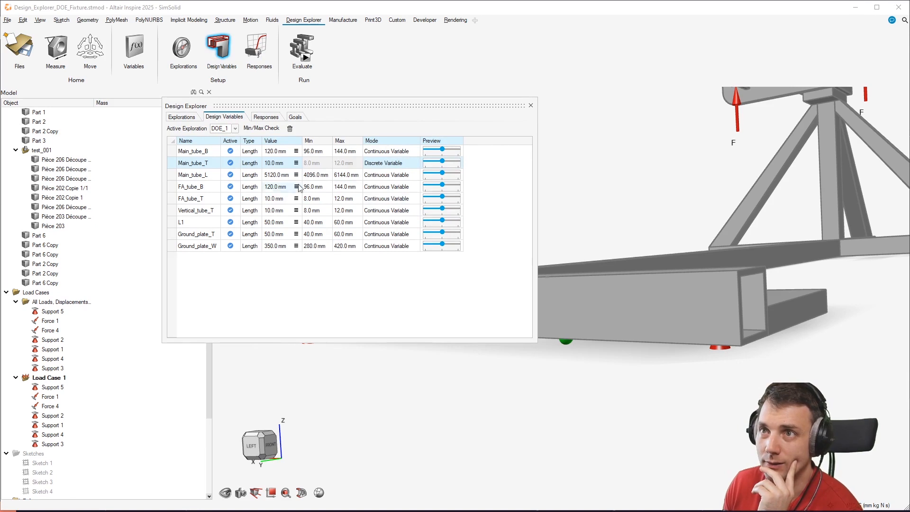
pyautogui.scroll(-4, 571, 266)
pyautogui.moveTo(570, 266); pyautogui.dragTo(886, 392, button='right')
pyautogui.moveTo(754, 390); pyautogui.dragTo(516, 319, button='right')
pyautogui.moveTo(517, 319); pyautogui.dragTo(588, 343, button='middle')
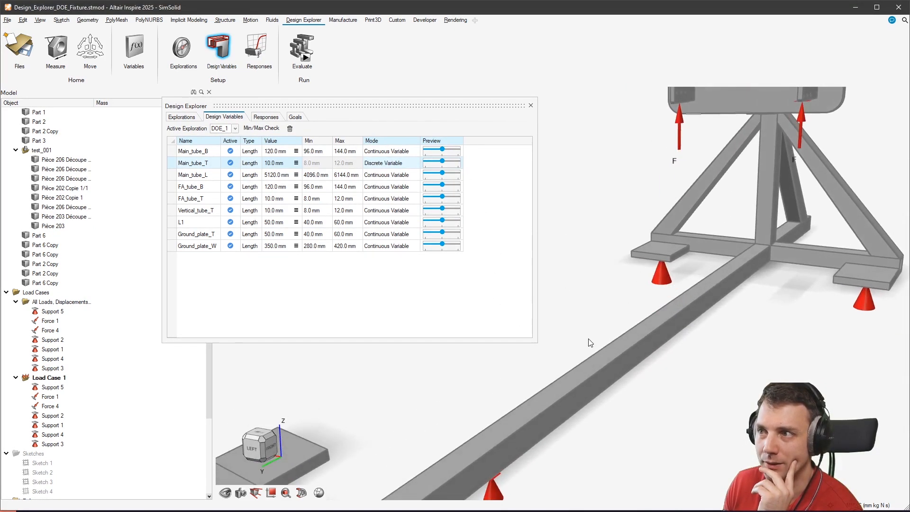
pyautogui.scroll(-5, 588, 336)
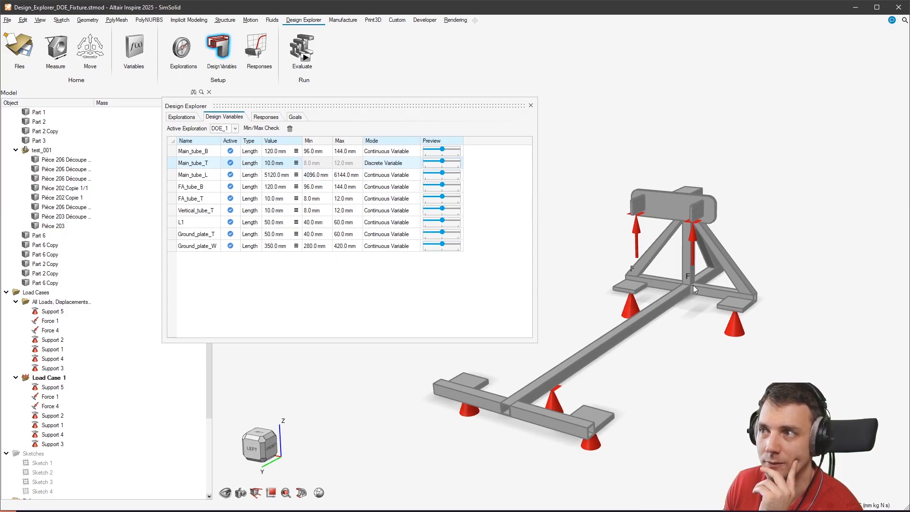
pyautogui.moveTo(439, 173); pyautogui.dragTo(457, 177)
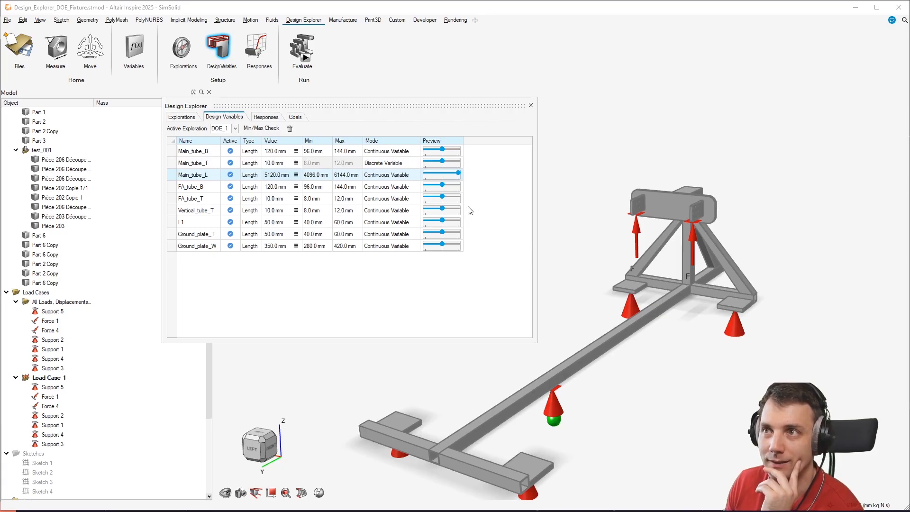
pyautogui.click(433, 174)
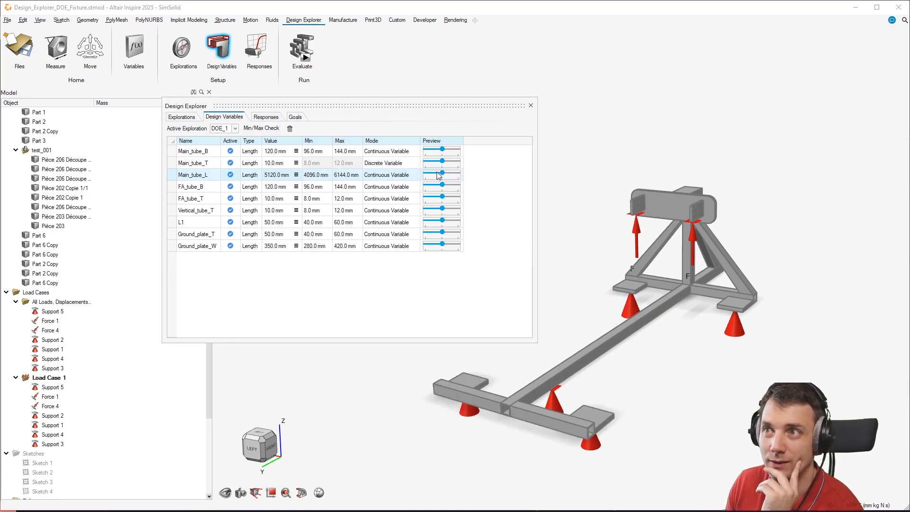
pyautogui.click(430, 176)
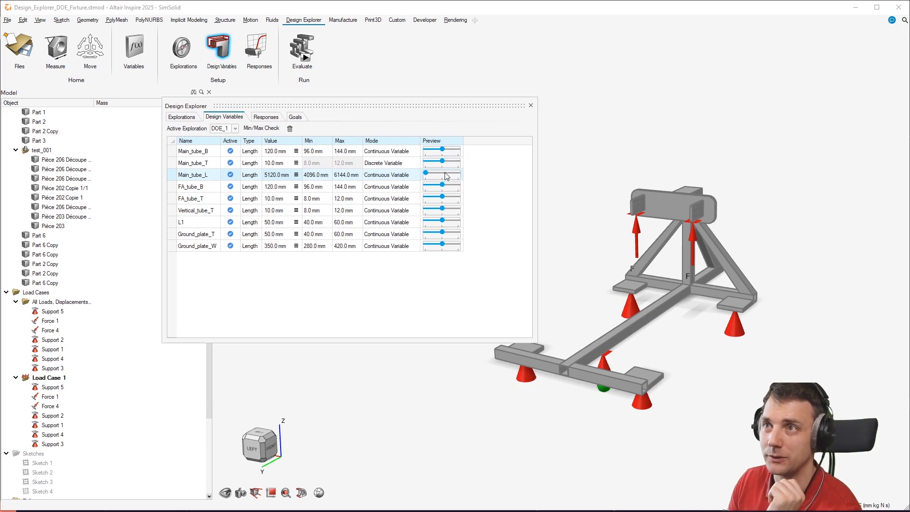
pyautogui.click(441, 175)
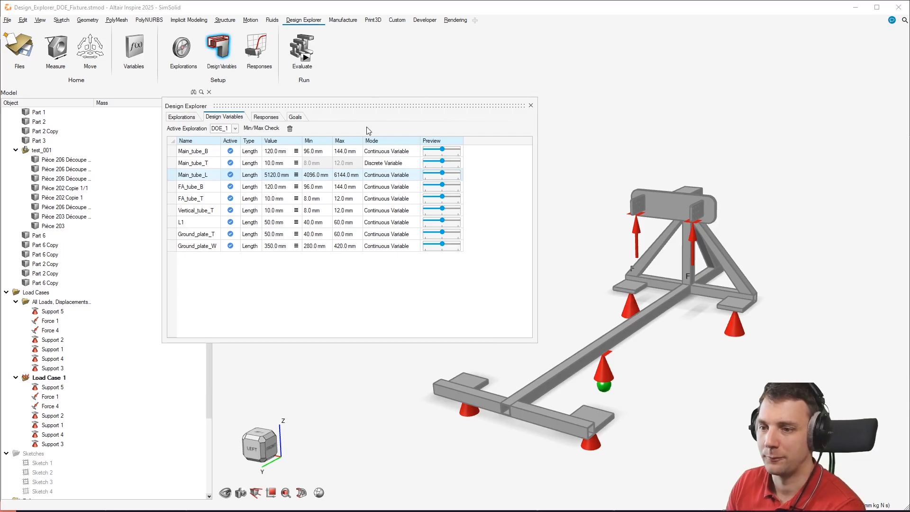
# Check the DOE's responses and goals, and close the Design Explorer window
pyautogui.click(270, 117)
pyautogui.click(295, 117)
pyautogui.click(272, 118)
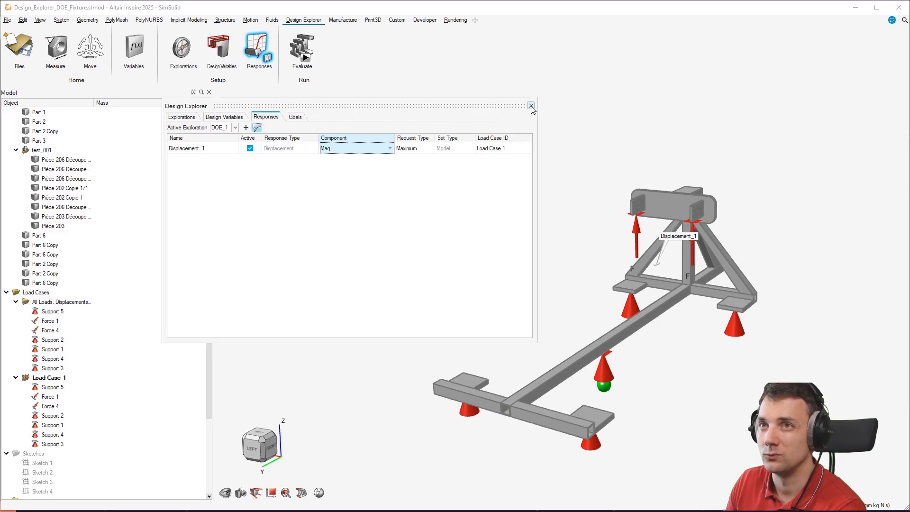
pyautogui.click(531, 105)
# Open the evaluation settings for DOE_1 and set the DOE type to Full Factorial
pyautogui.click(304, 57)
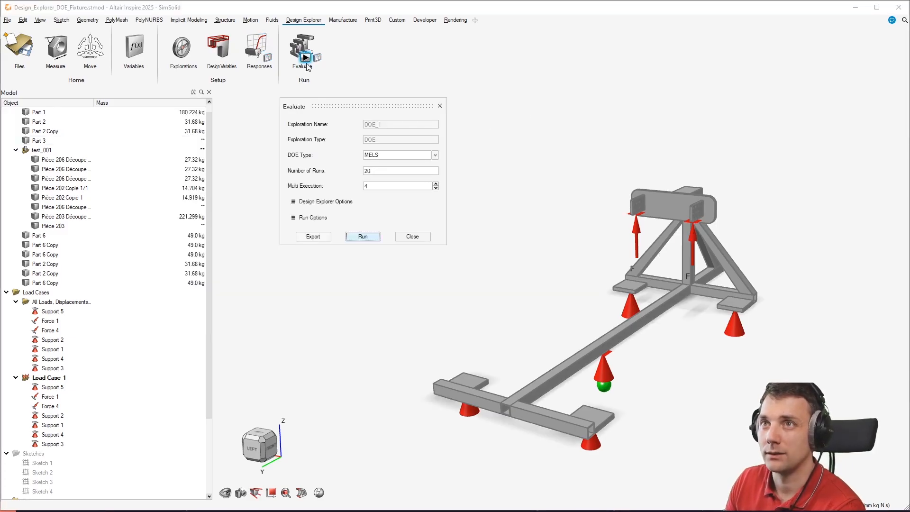
pyautogui.click(417, 157)
pyautogui.click(398, 163)
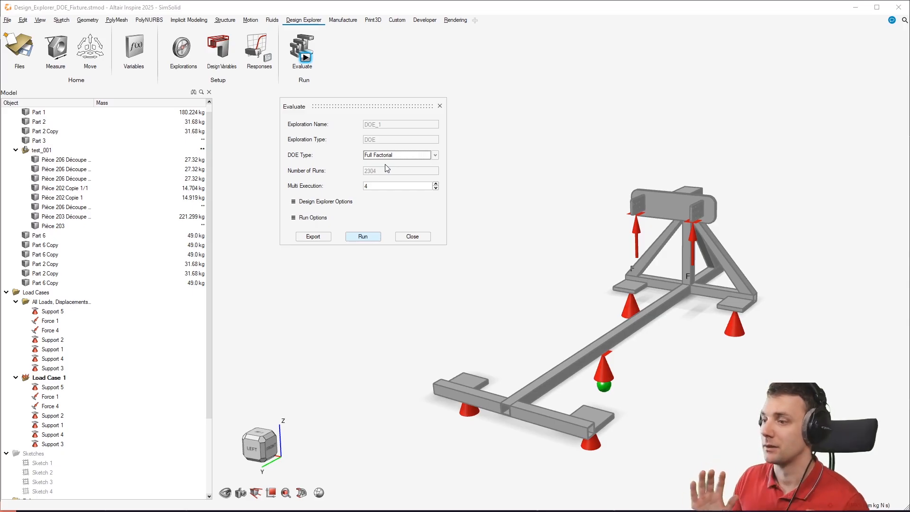
# Examine the x_vals and y_vals grid definitions in main_doe.py in Visual Studio Code, and return to Altair Inspire
pyautogui.hotkey('alt', 'Tab')
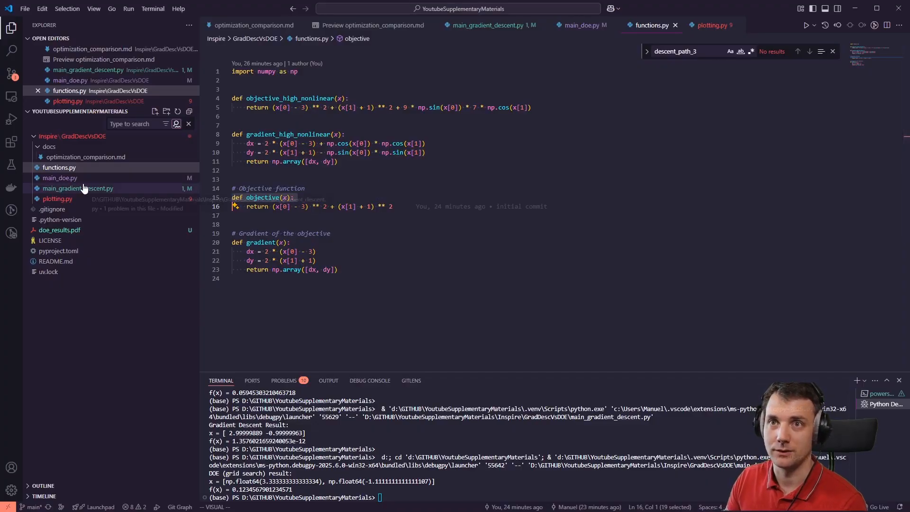
pyautogui.click(138, 178)
pyautogui.moveTo(382, 144); pyautogui.dragTo(212, 134)
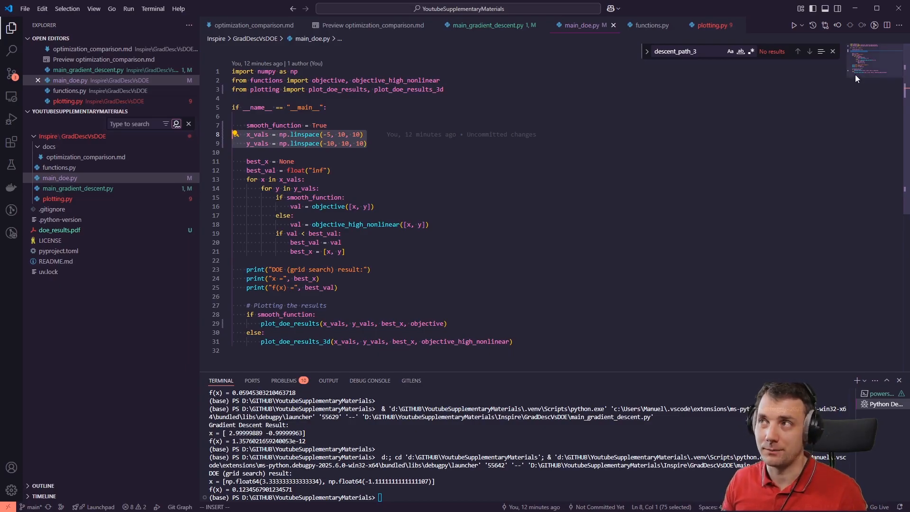
pyautogui.click(853, 9)
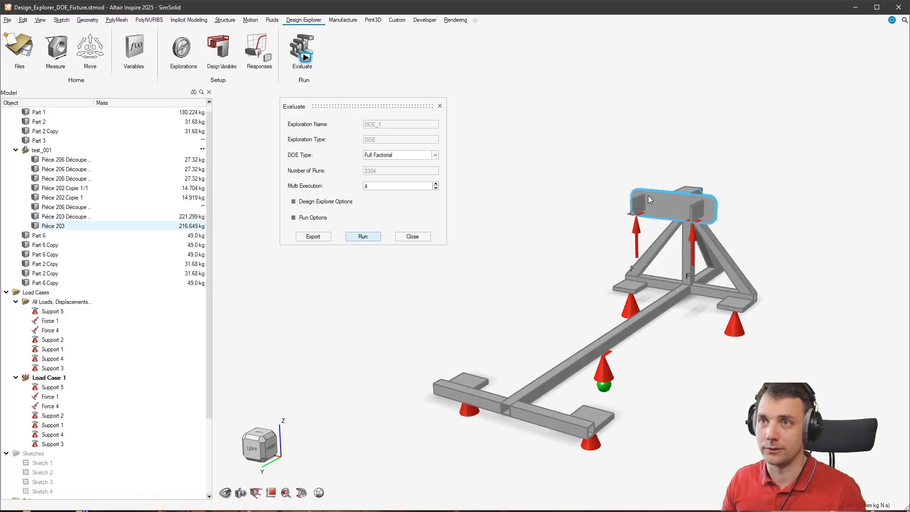
pyautogui.hotkey('alt', 'Tab')
pyautogui.hotkey('alt', 'Tab')
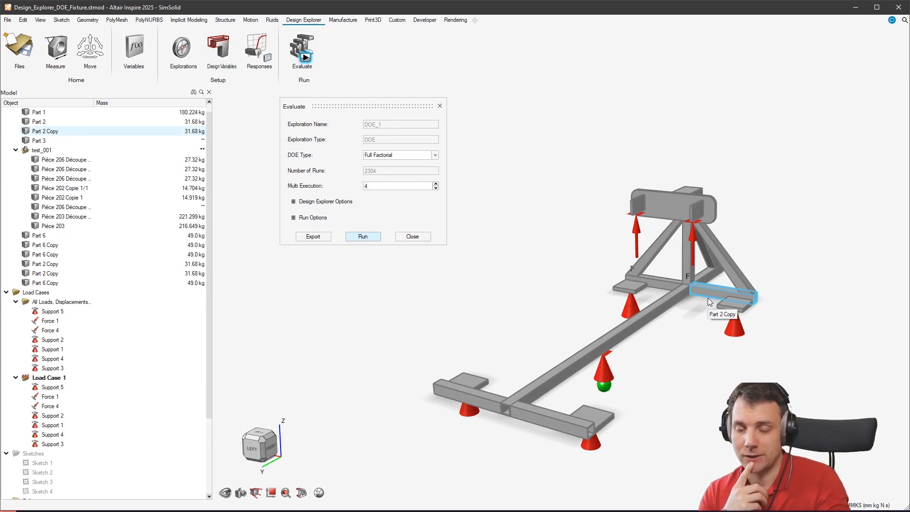
# Set the DOE type to MELS with 20 runs, start the evaluation, and check the list of queued runs
pyautogui.click(434, 155)
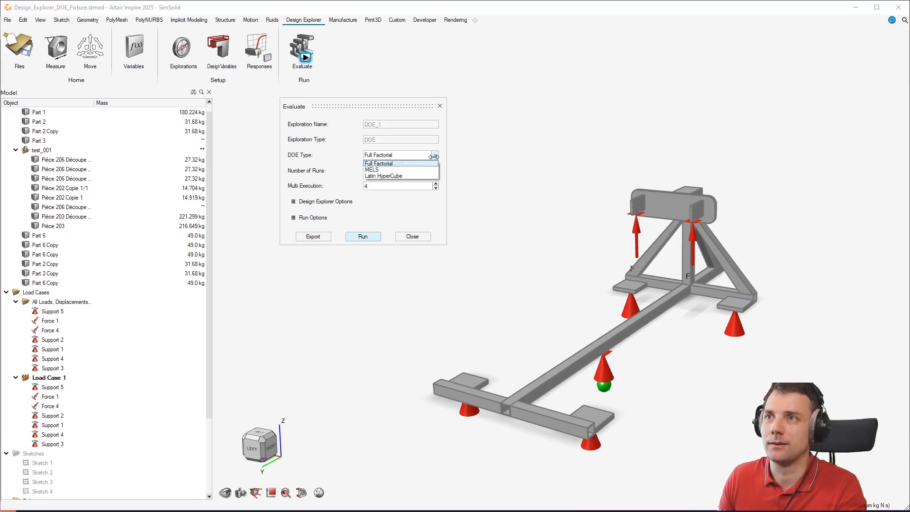
pyautogui.click(417, 170)
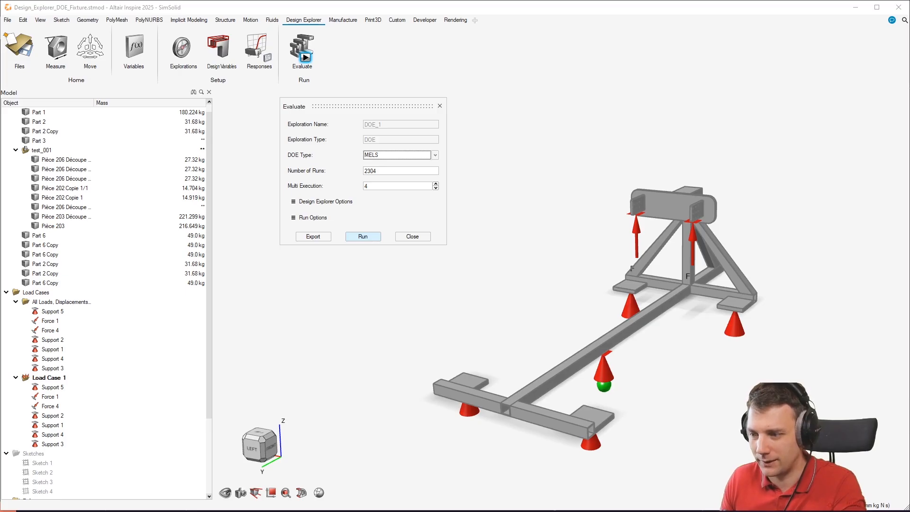
pyautogui.click(363, 237)
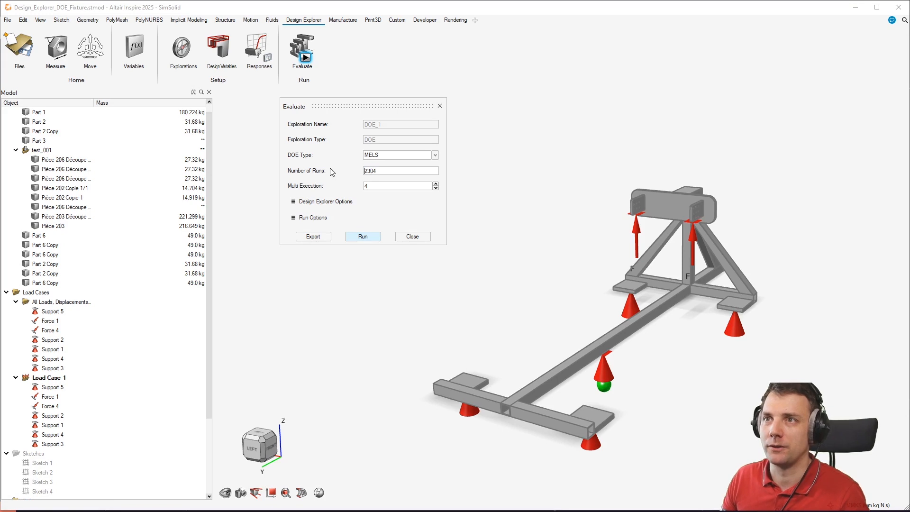
pyautogui.press('Right')
pyautogui.hotkey('shift', 'End')
pyautogui.press('Delete')
pyautogui.write('0')
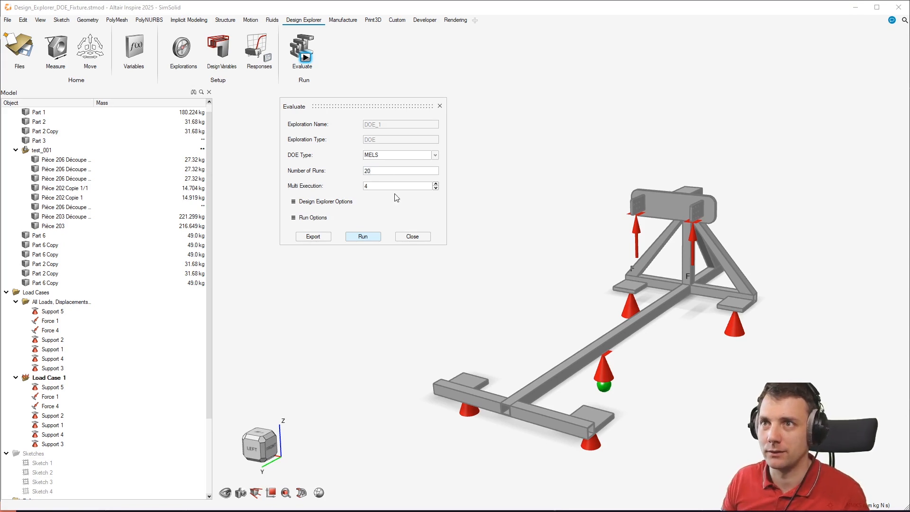
pyautogui.click(372, 238)
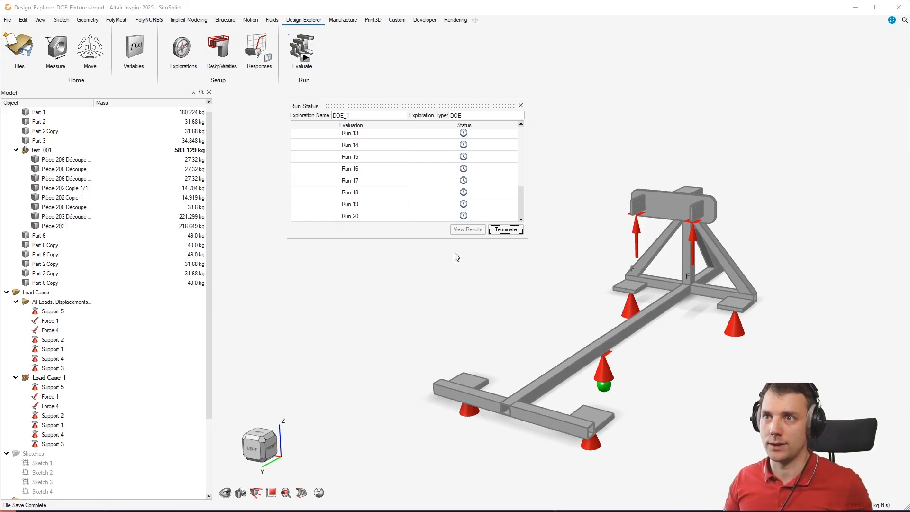
pyautogui.moveTo(522, 196); pyautogui.dragTo(535, 140)
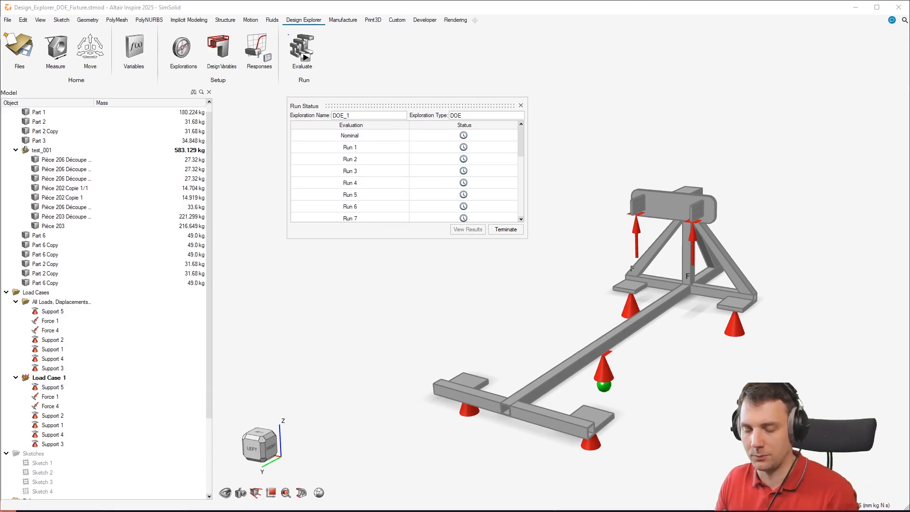
# Switch to Visual Studio Code and open plotting.py
pyautogui.hotkey('alt', 'Tab')
pyautogui.hotkey('alt', 'Tab')
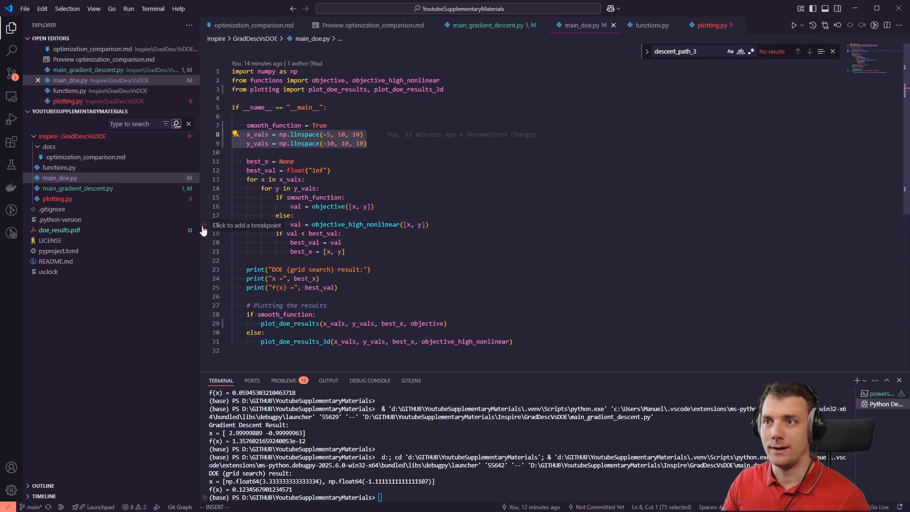
pyautogui.click(86, 210)
pyautogui.click(83, 201)
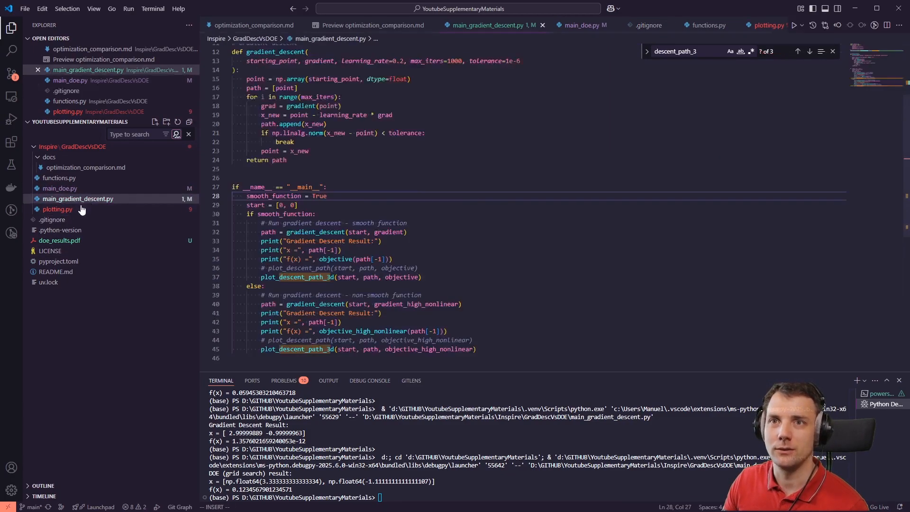
pyautogui.click(81, 209)
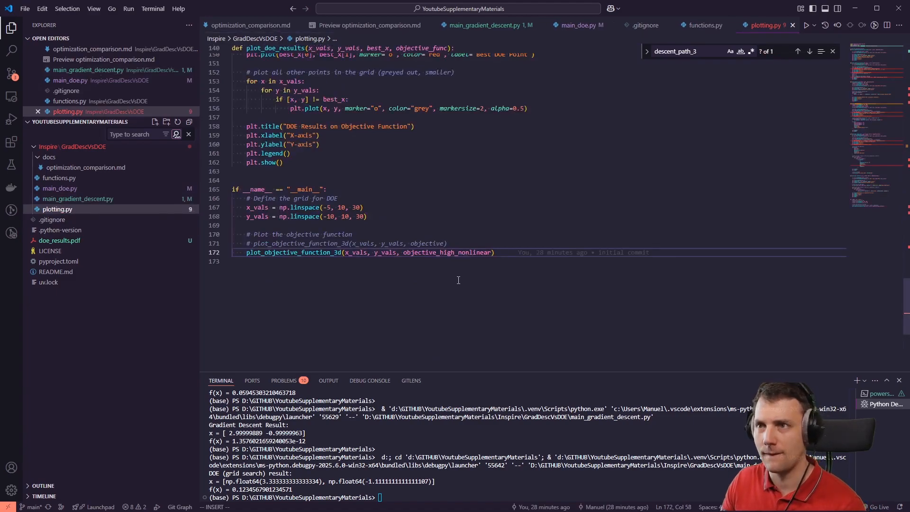
# Comment out the objective_high_nonlinear 3D plot call, enable the plot call for the smooth objective function, and run plotting.py
pyautogui.moveTo(492, 248); pyautogui.dragTo(502, 245)
pyautogui.press('Escape')
pyautogui.press('j')
pyautogui.press('k')
pyautogui.hotkey('ctrl', '/')
pyautogui.press('j')
pyautogui.hotkey('ctrl', '/')
pyautogui.press('F5')
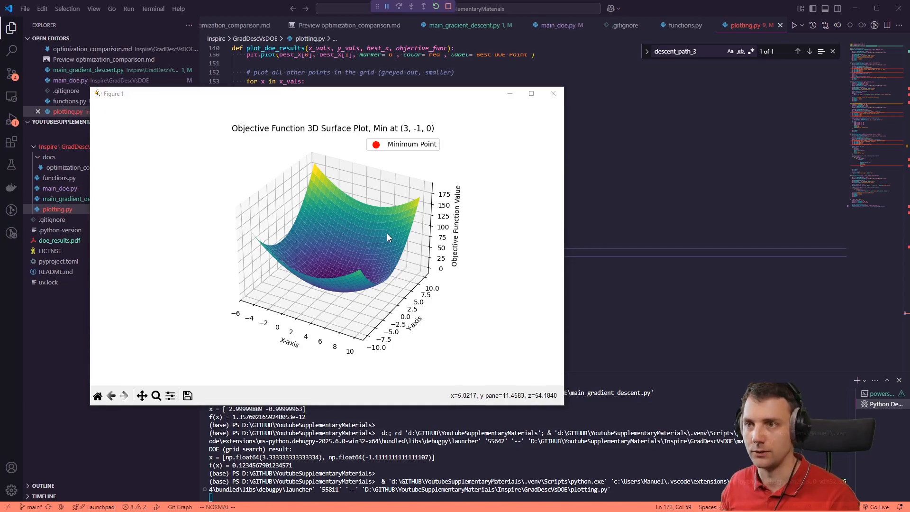
# Return to Altair Inspire and monitor the run status of DOE_1 through the last run
pyautogui.click(606, 402)
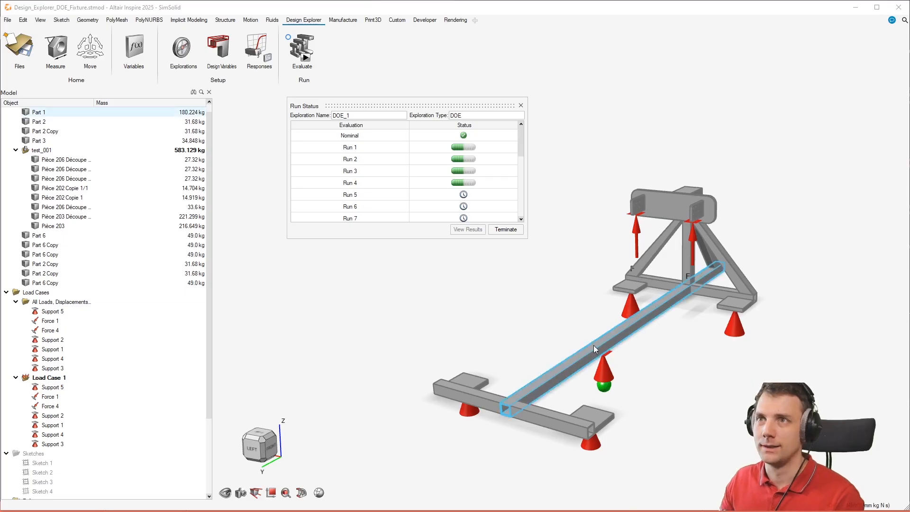
pyautogui.moveTo(521, 145)
pyautogui.mouseDown()
pyautogui.moveTo(521, 157)
pyautogui.moveTo(523, 143)
pyautogui.mouseUp()
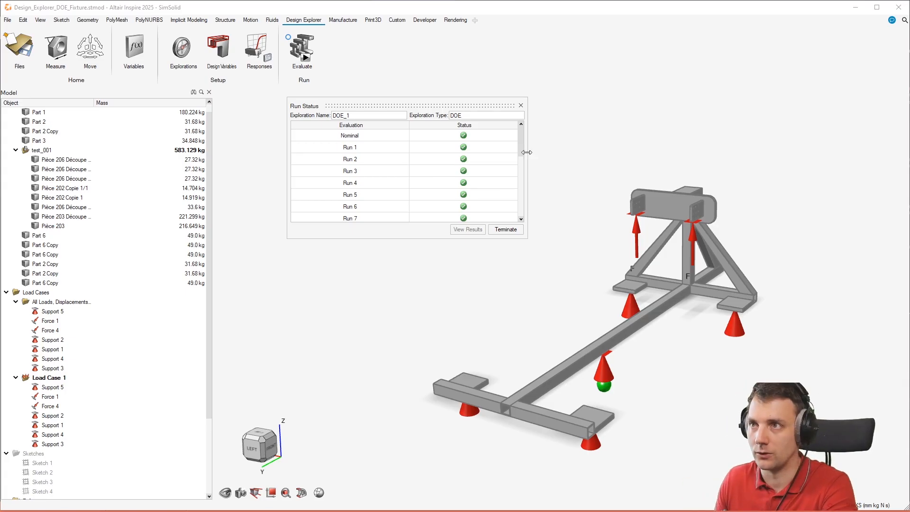
pyautogui.moveTo(523, 153); pyautogui.dragTo(521, 175)
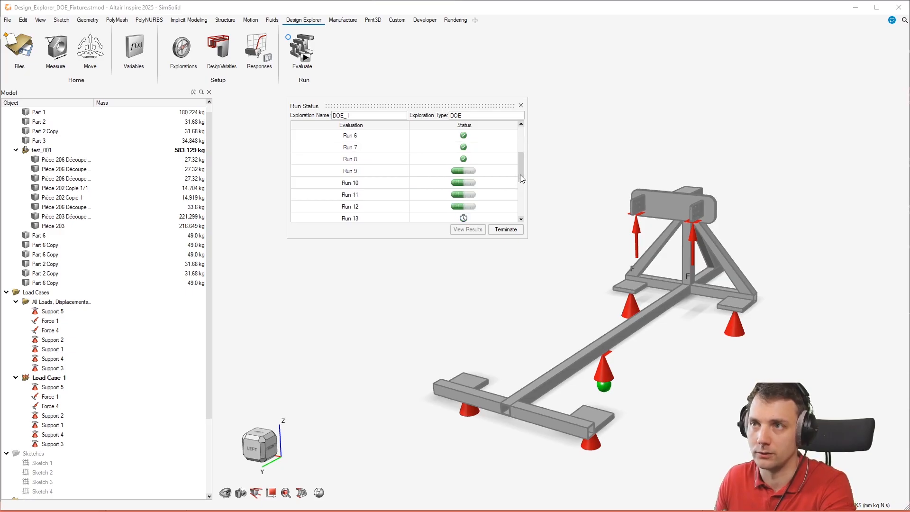
pyautogui.moveTo(522, 172); pyautogui.dragTo(521, 185)
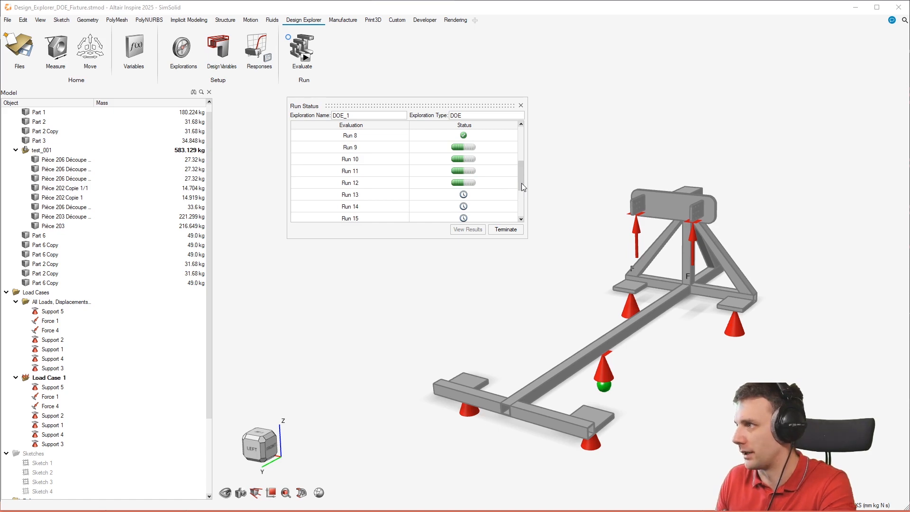
pyautogui.moveTo(521, 176); pyautogui.dragTo(521, 192)
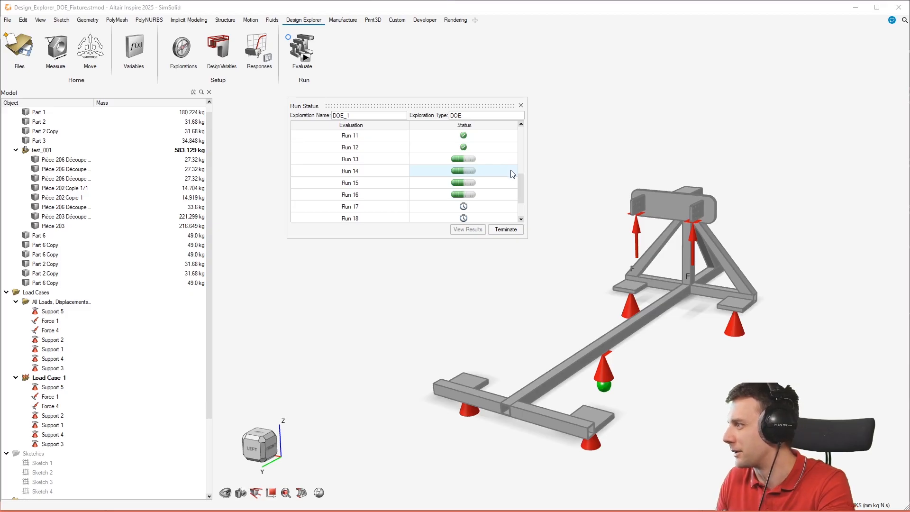
pyautogui.moveTo(520, 183); pyautogui.dragTo(522, 198)
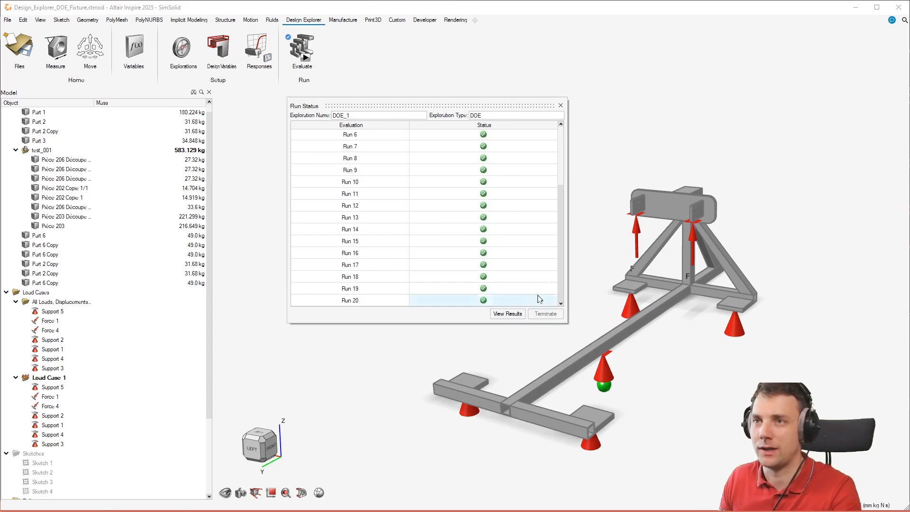
# Open the DOE_1 results, enlarge the Results Explorer to show all summary columns, and select Run 1
pyautogui.click(507, 314)
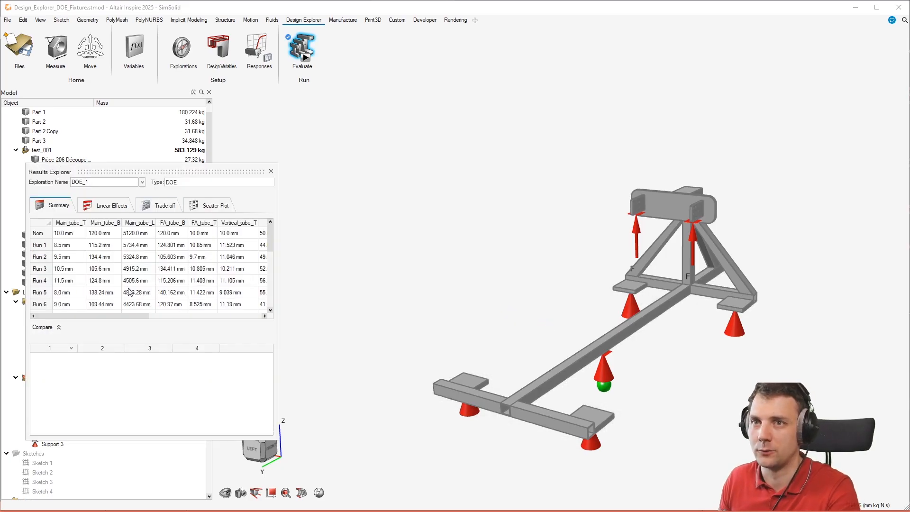
pyautogui.moveTo(179, 170); pyautogui.dragTo(408, 85)
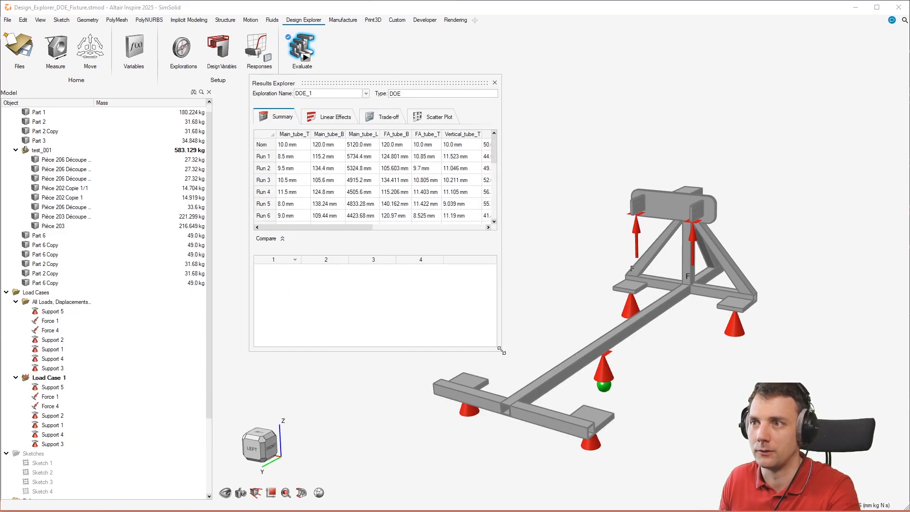
pyautogui.moveTo(500, 351); pyautogui.dragTo(823, 491)
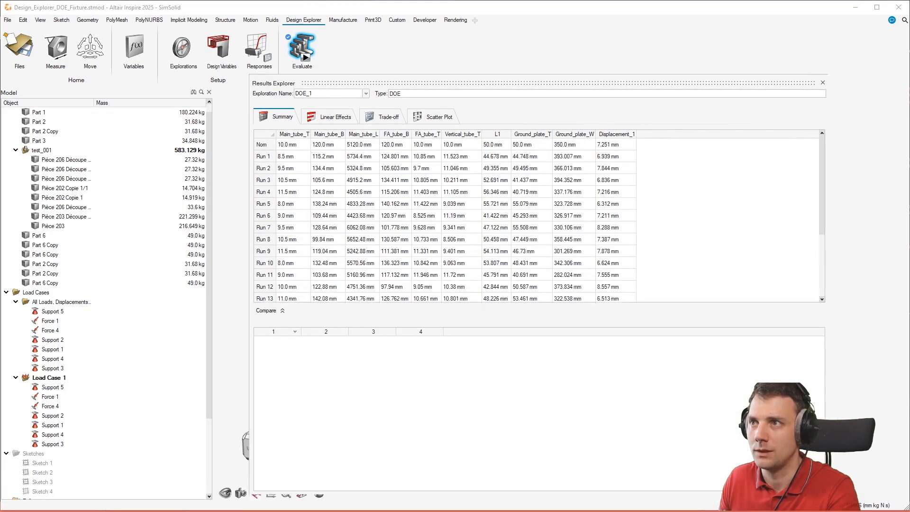
pyautogui.scroll(-3, 685, 190)
pyautogui.scroll(3, 269, 246)
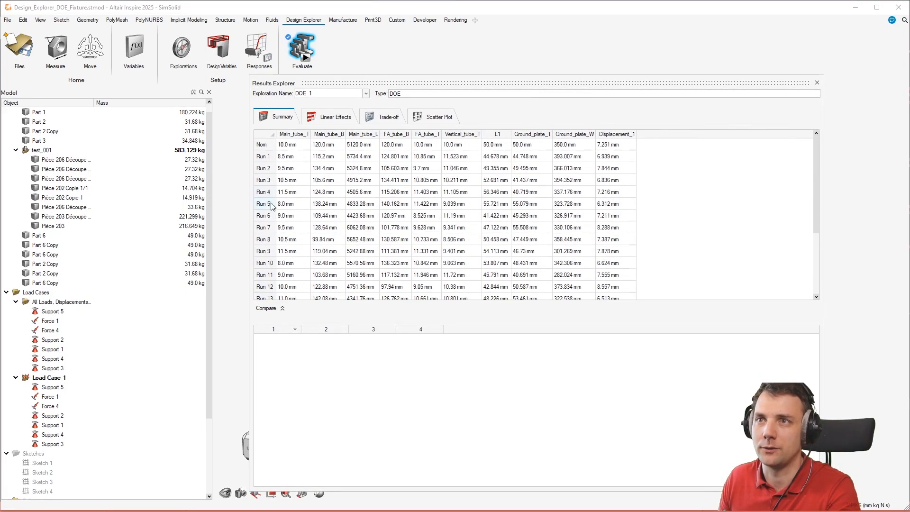
pyautogui.click(265, 157)
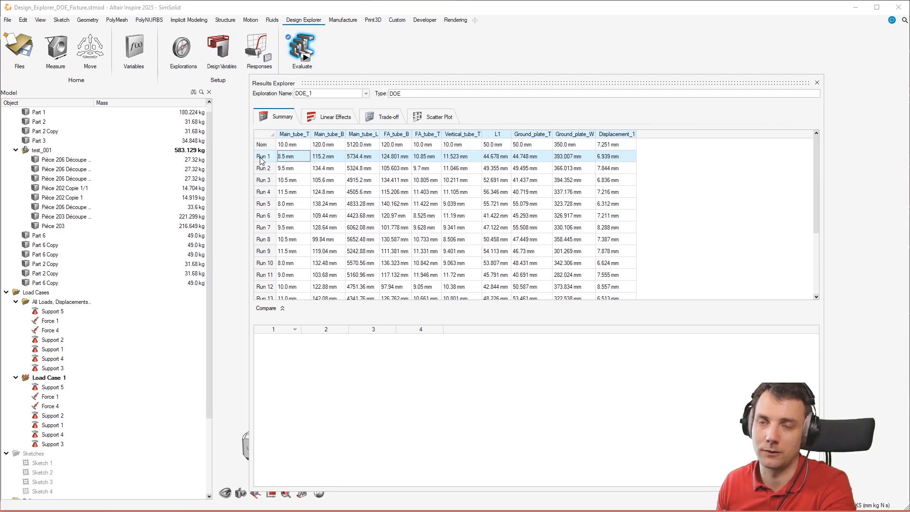
# Compare the Python 3D surface plot of the objective function with the DOE summary table, and return to the table
pyautogui.hotkey('alt', 'Tab')
pyautogui.hotkey('alt', 'Tab')
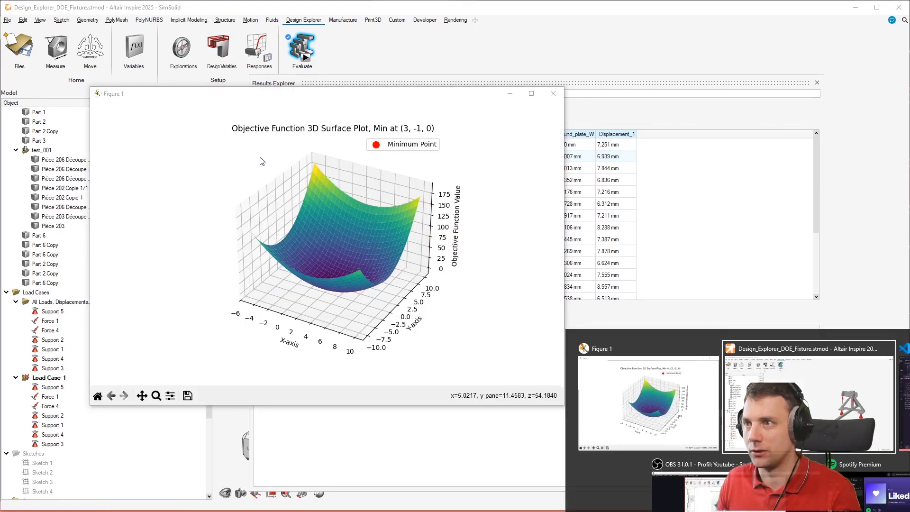
pyautogui.hotkey('alt', 'Tab')
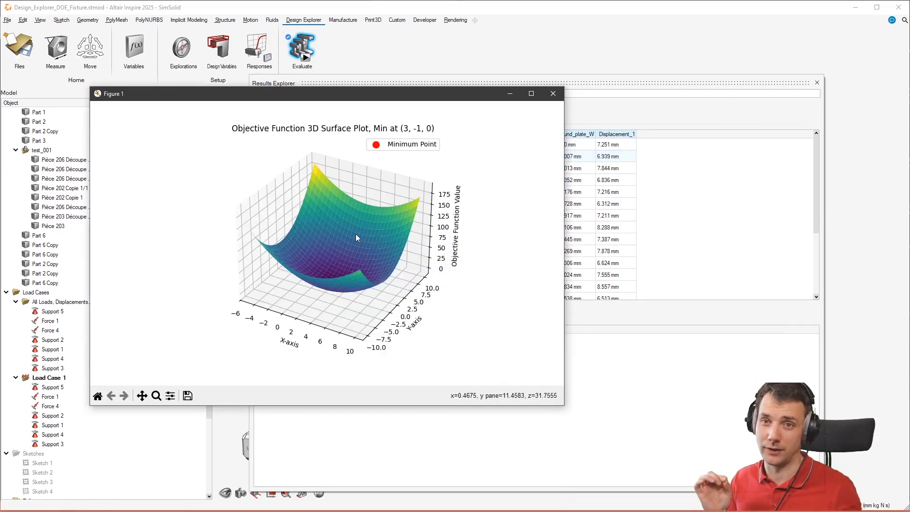
pyautogui.hotkey('alt', 'Tab')
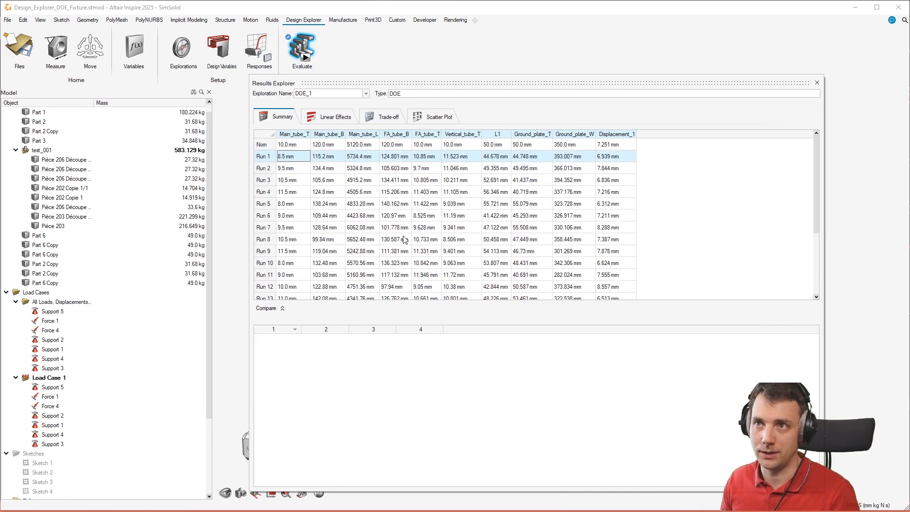
pyautogui.hotkey('alt', 'Tab')
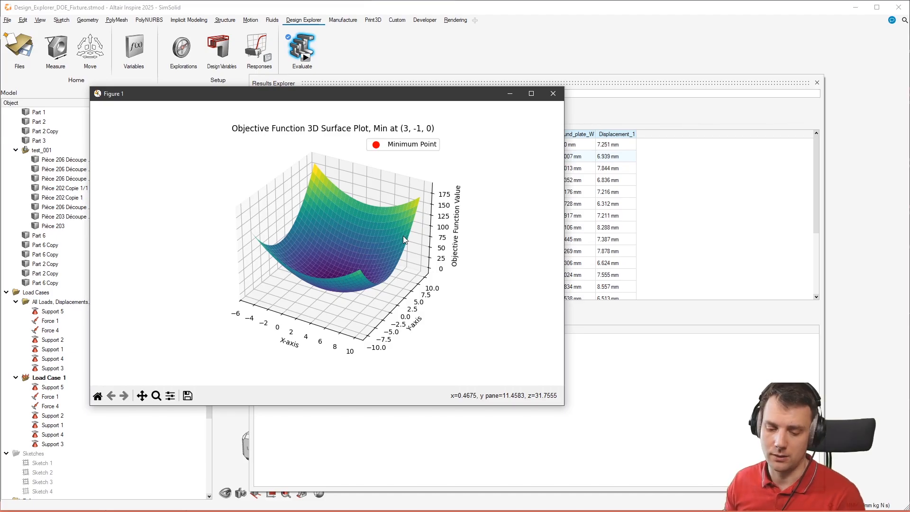
pyautogui.hotkey('alt', 'Tab')
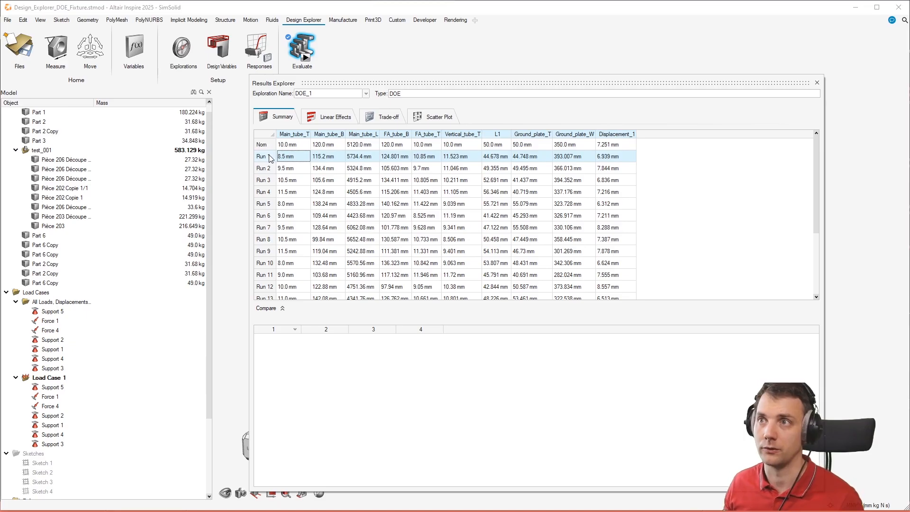
# Review the design variable values and Displacement_1 for all runs, and show the linear effects on Displacement_1
pyautogui.click(592, 158)
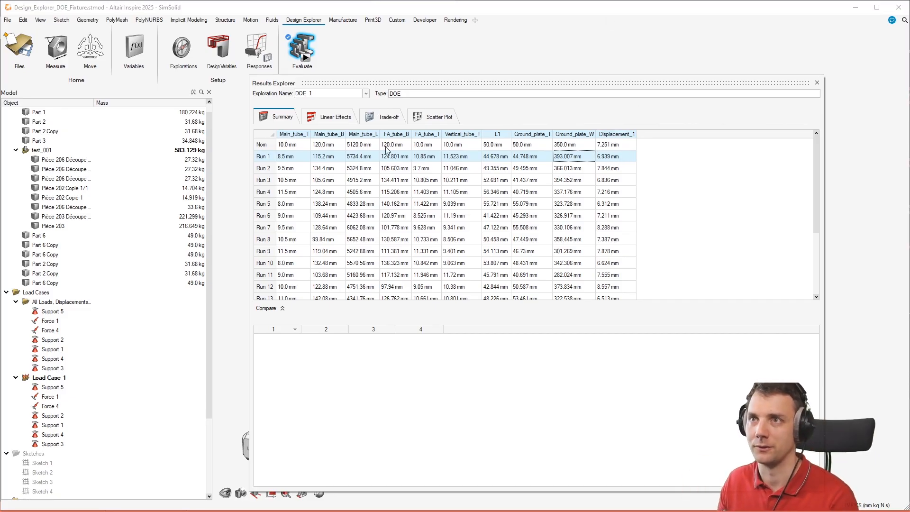
pyautogui.scroll(-5, 601, 178)
pyautogui.scroll(5, 658, 200)
pyautogui.scroll(-3, 426, 266)
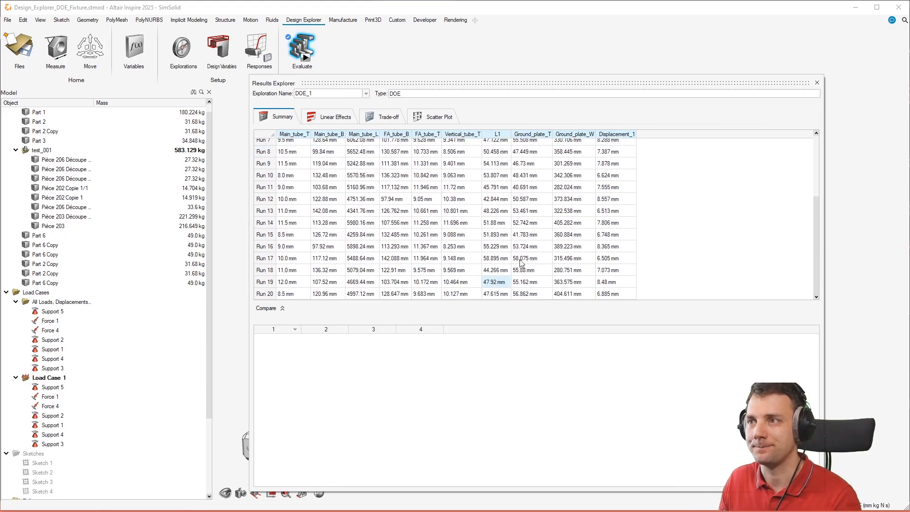
pyautogui.scroll(3, 621, 234)
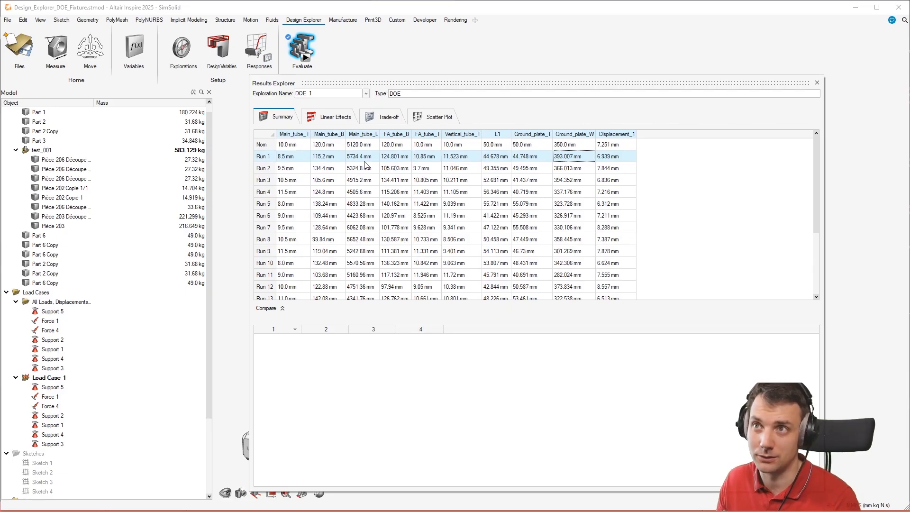
pyautogui.click(323, 118)
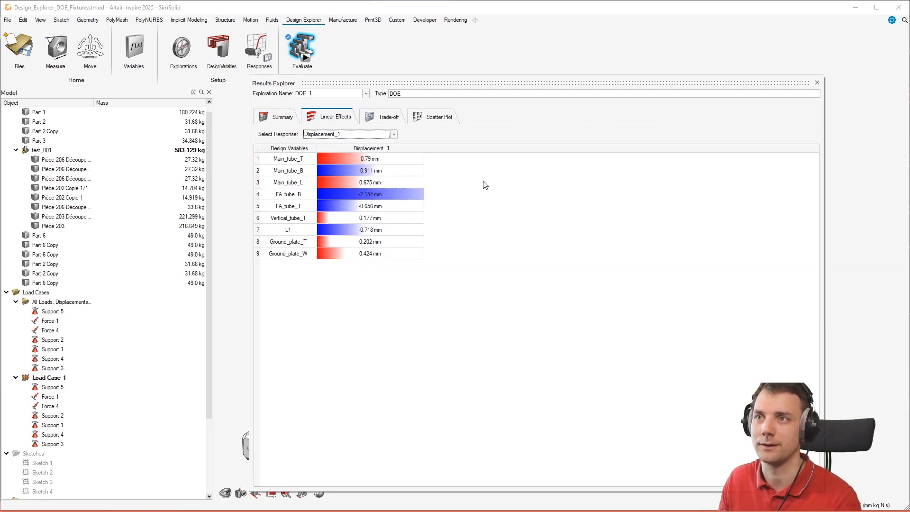
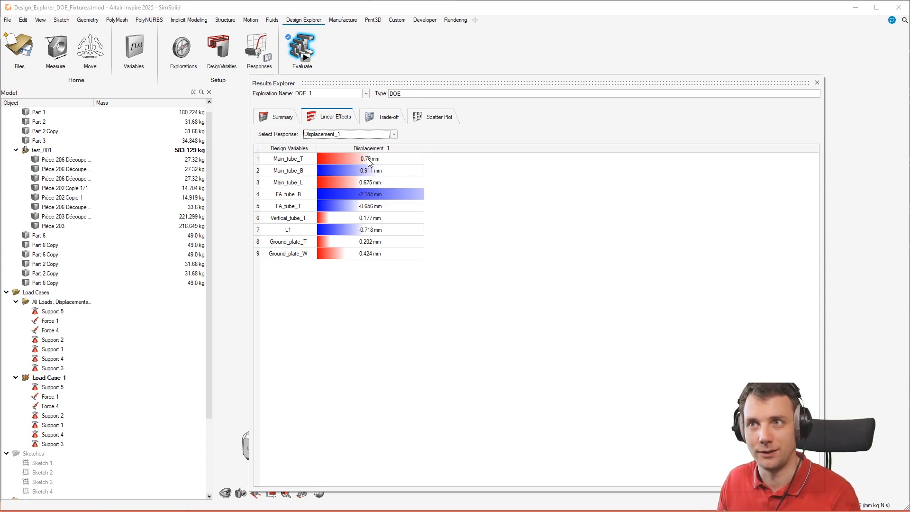
# In the trade-off prediction, vary FA_tube_B to about 129 mm and 121 mm, and raise it to its maximum, about 142 mm
pyautogui.click(384, 116)
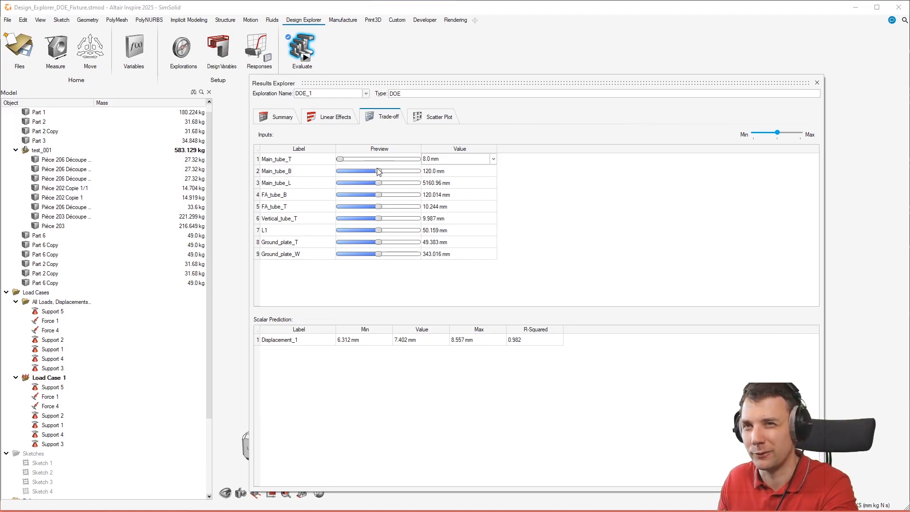
pyautogui.moveTo(377, 196)
pyautogui.mouseDown()
pyautogui.moveTo(392, 198)
pyautogui.moveTo(362, 198)
pyautogui.moveTo(403, 198)
pyautogui.moveTo(387, 198)
pyautogui.moveTo(395, 197)
pyautogui.mouseUp()
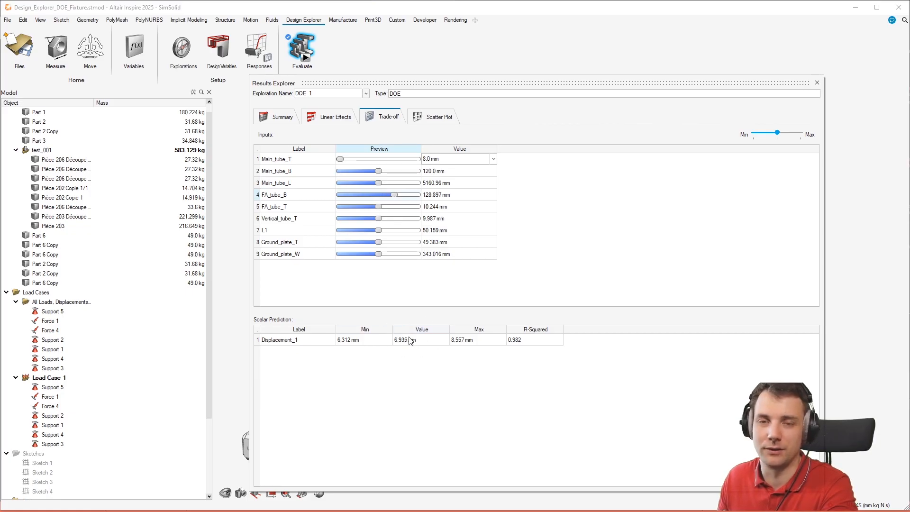
pyautogui.moveTo(395, 195); pyautogui.dragTo(380, 199)
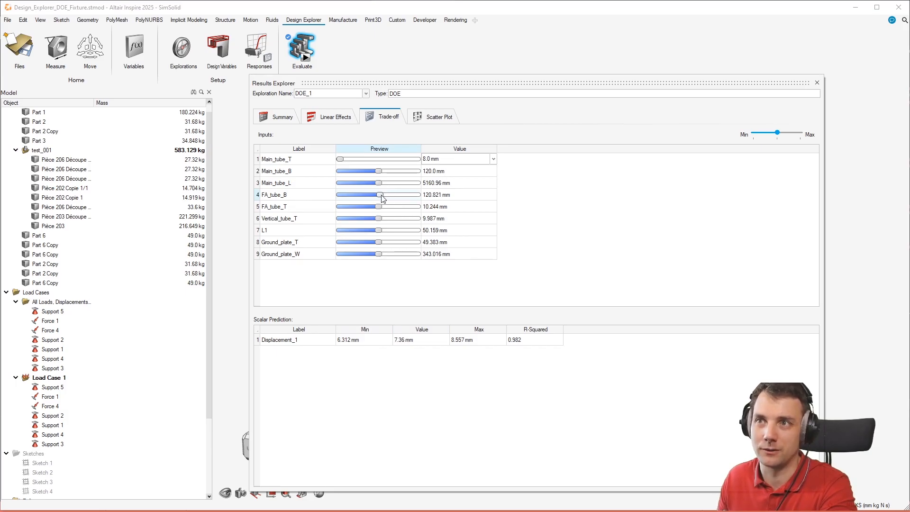
pyautogui.moveTo(383, 198); pyautogui.dragTo(428, 201)
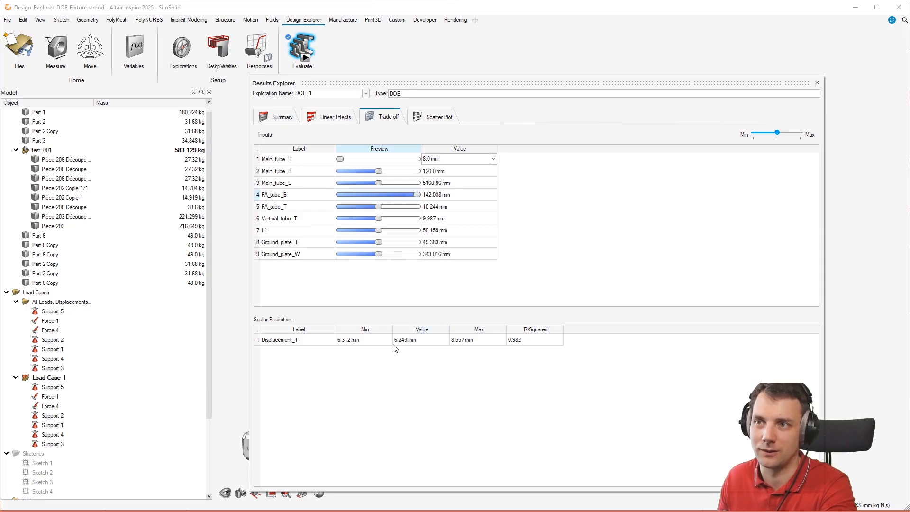
# In the trade-off prediction, set FA_tube_B to about 134 mm and Main_tube_L to about 4688 mm
pyautogui.moveTo(417, 195); pyautogui.dragTo(382, 188)
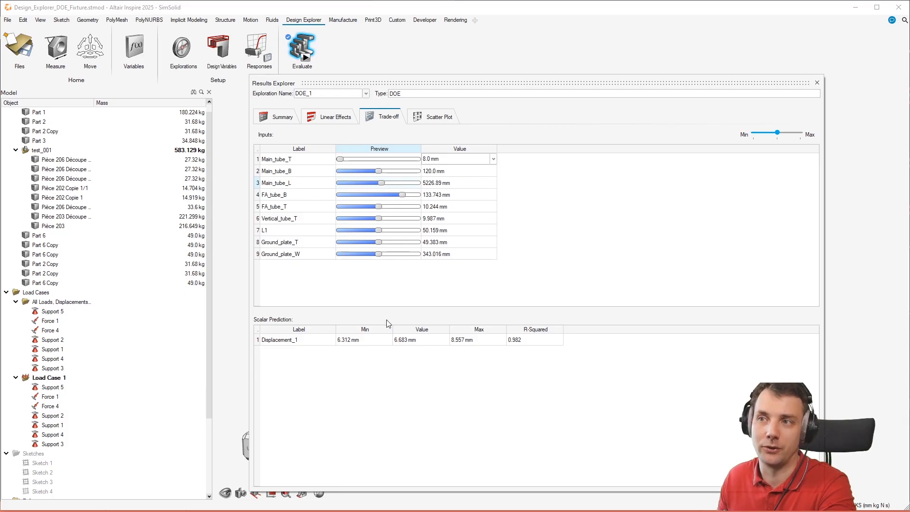
pyautogui.moveTo(359, 185); pyautogui.dragTo(358, 185)
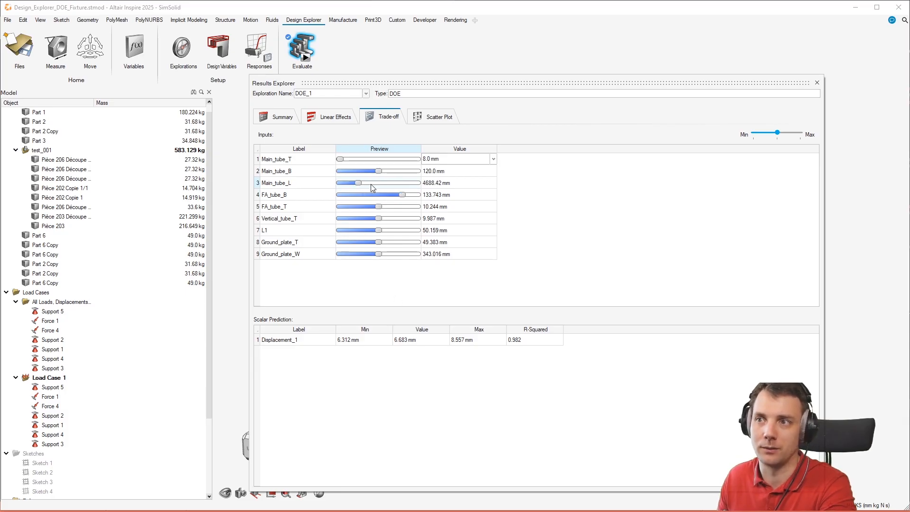
# Start a scatter plot with FA_tube_B on the X-axis, and move and narrow the Results Explorer to uncover the model and plot
pyautogui.click(429, 117)
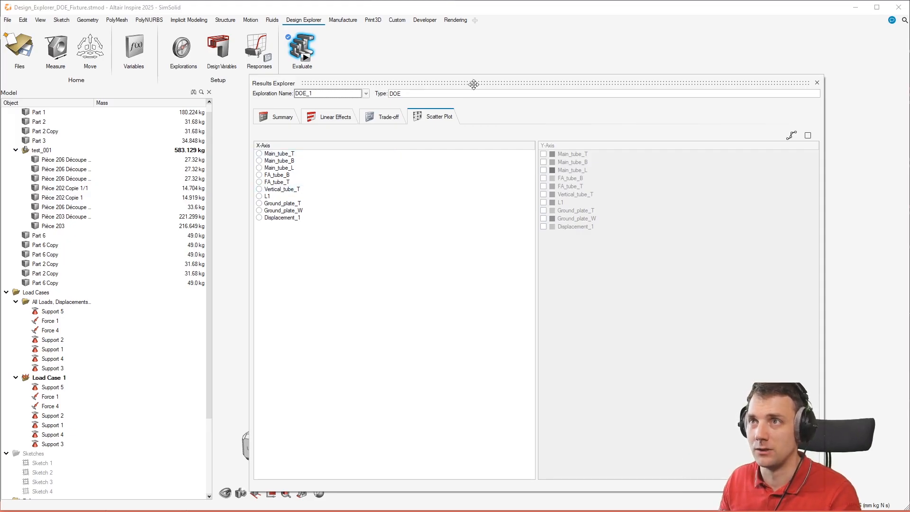
pyautogui.moveTo(474, 83); pyautogui.dragTo(438, 80)
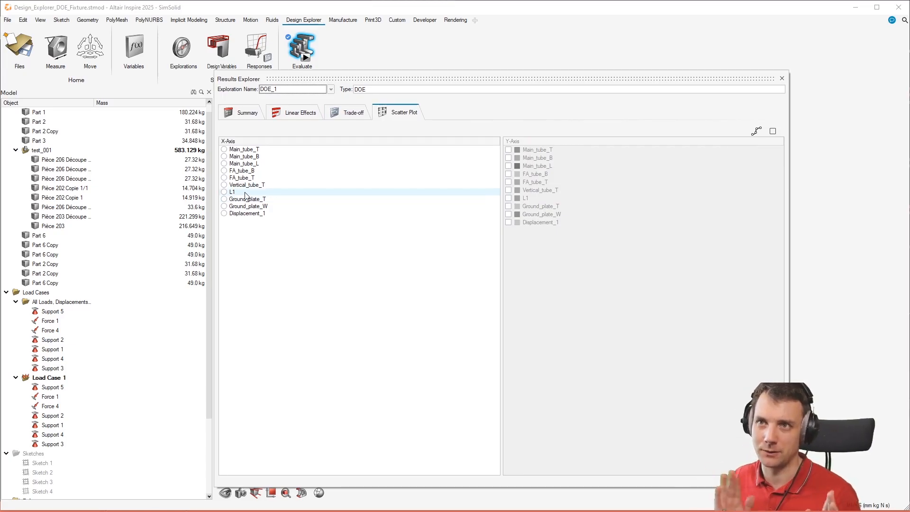
pyautogui.click(229, 172)
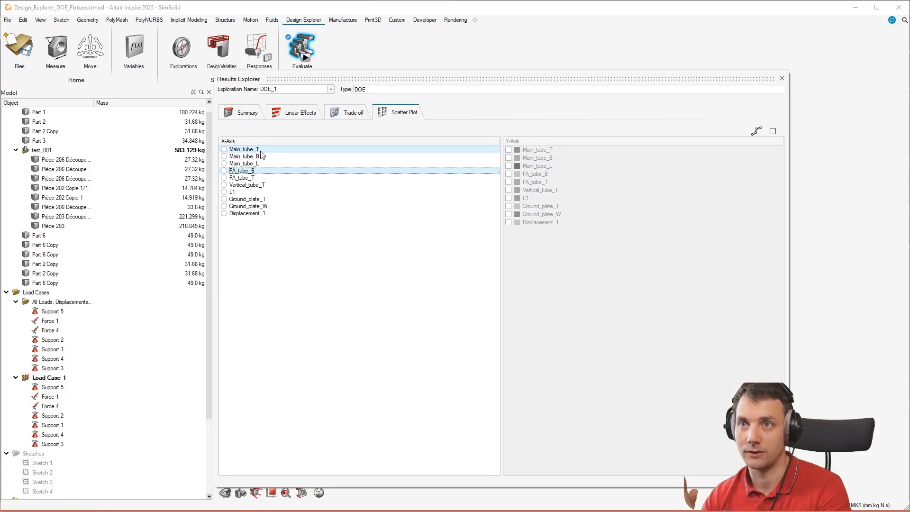
pyautogui.click(240, 171)
pyautogui.moveTo(602, 80); pyautogui.dragTo(438, 87)
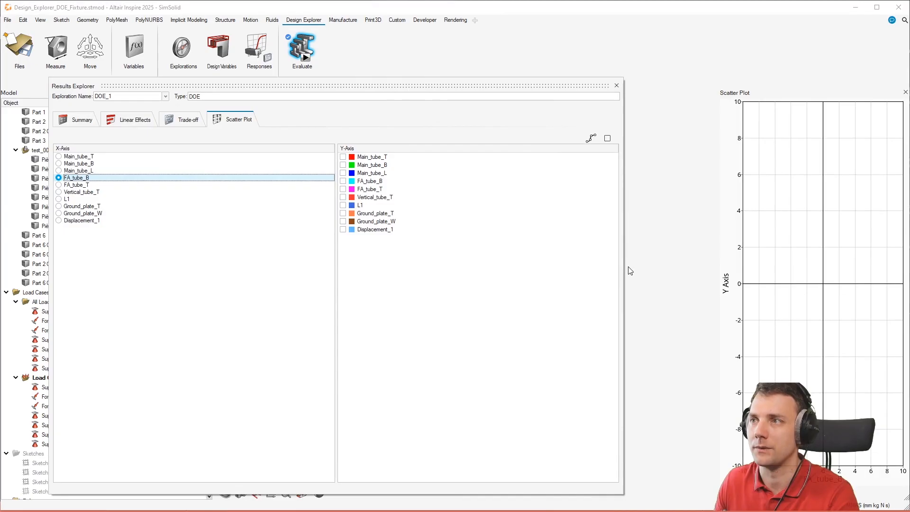
pyautogui.moveTo(622, 266); pyautogui.dragTo(369, 266)
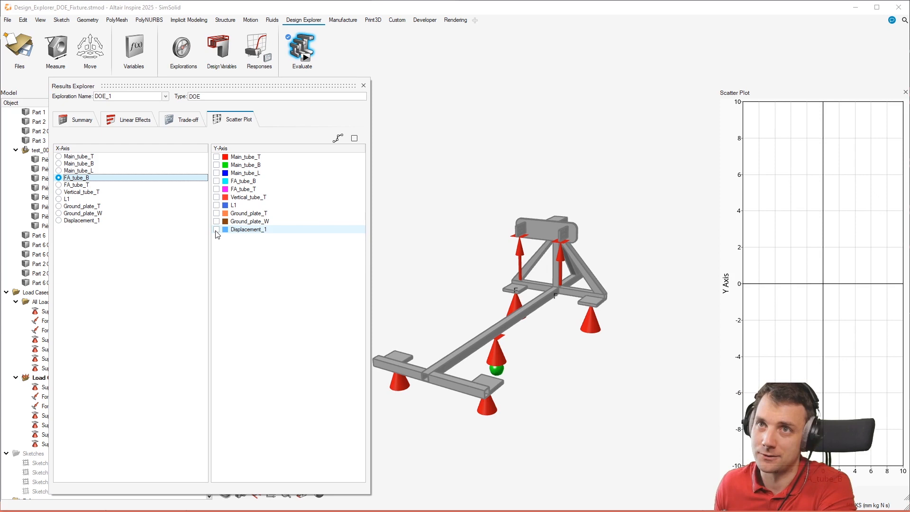
# Check the linear effects on Displacement_1, and plot Displacement_1 on the Y-axis of the scatter plot against FA_tube_B
pyautogui.click(123, 119)
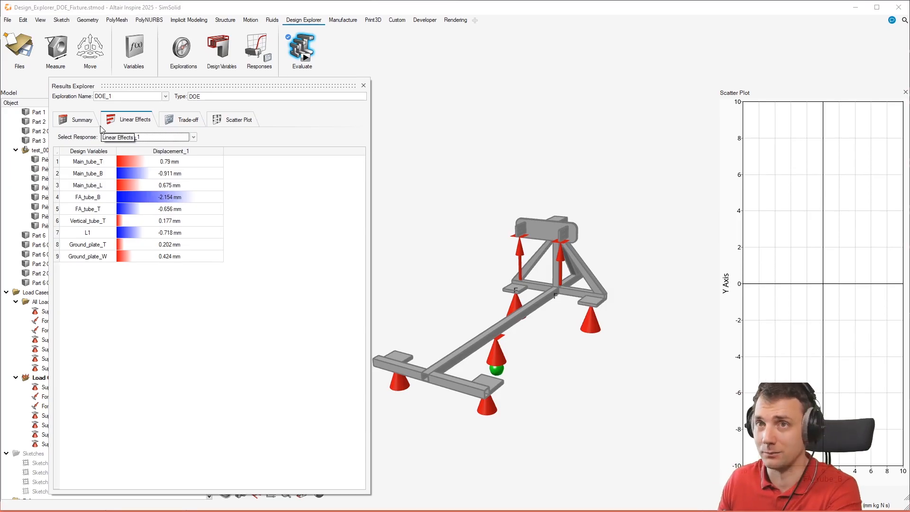
pyautogui.click(233, 120)
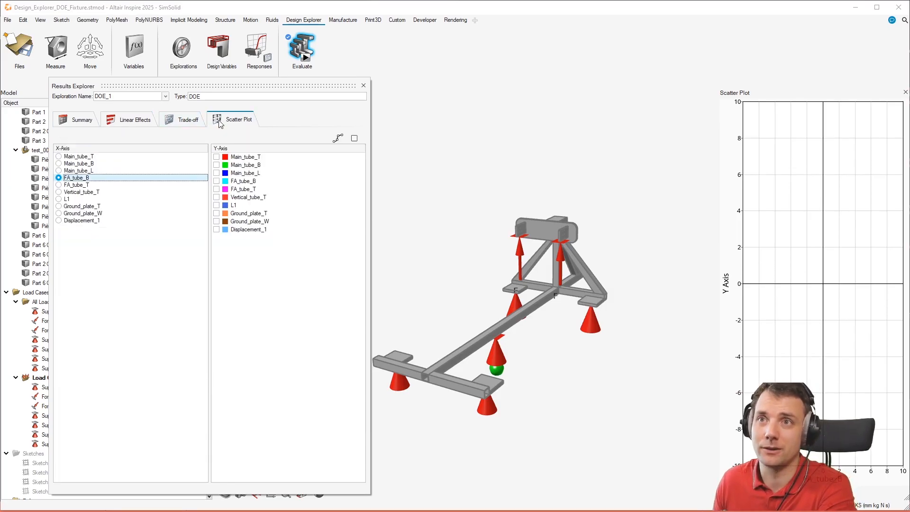
pyautogui.click(216, 230)
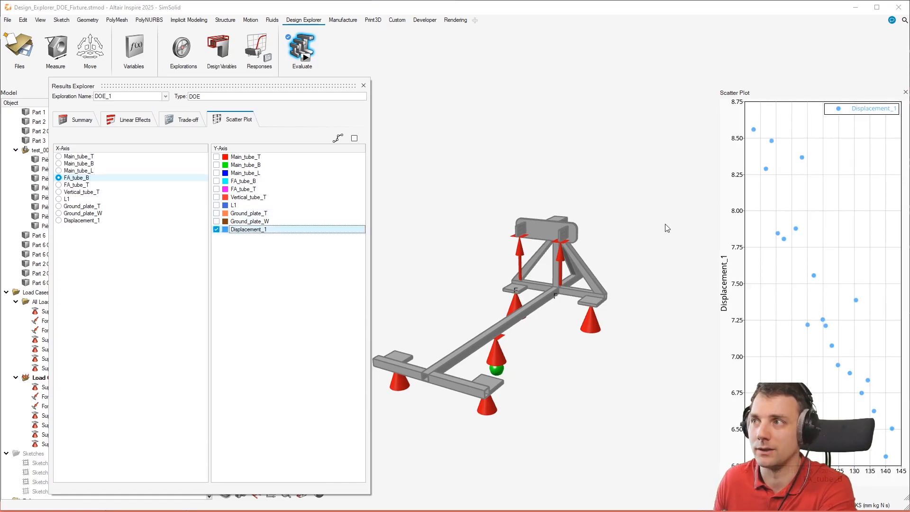
# Detach the Displacement_1 versus FA_tube_B scatter plot, widen it, and place it beside the Results Explorer
pyautogui.click(725, 255)
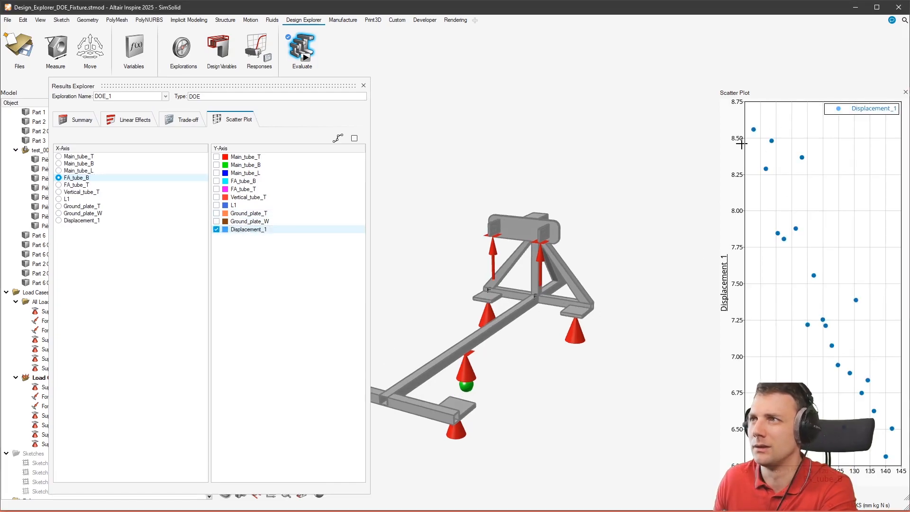
pyautogui.moveTo(777, 89); pyautogui.dragTo(602, 85)
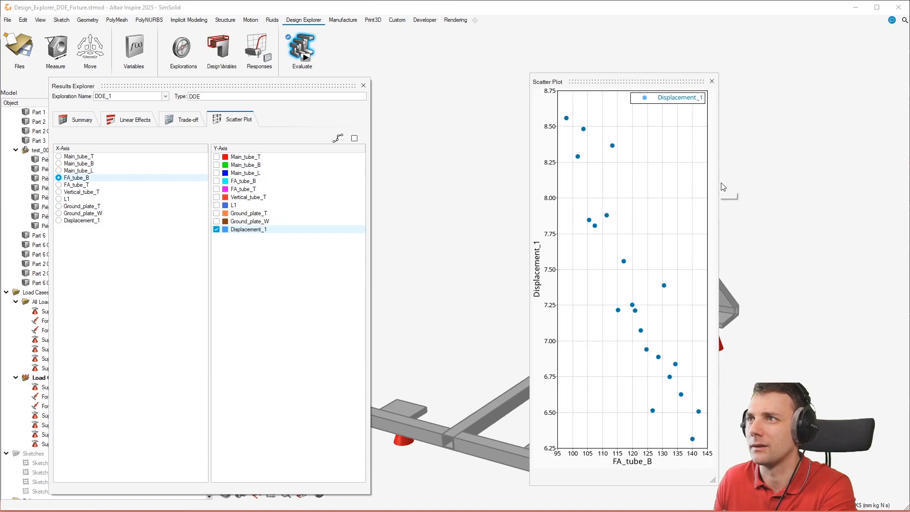
pyautogui.moveTo(715, 184); pyautogui.dragTo(897, 194)
pyautogui.moveTo(530, 195); pyautogui.dragTo(445, 196)
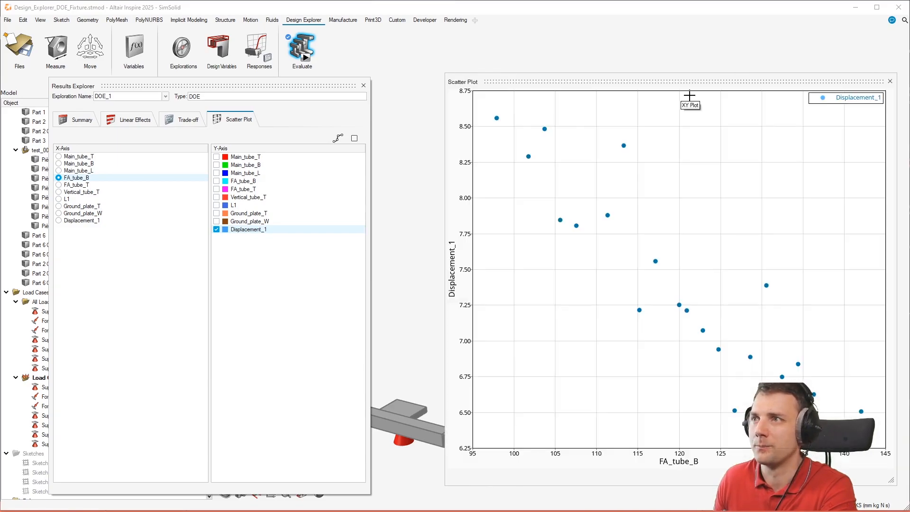
pyautogui.moveTo(719, 82); pyautogui.dragTo(653, 67)
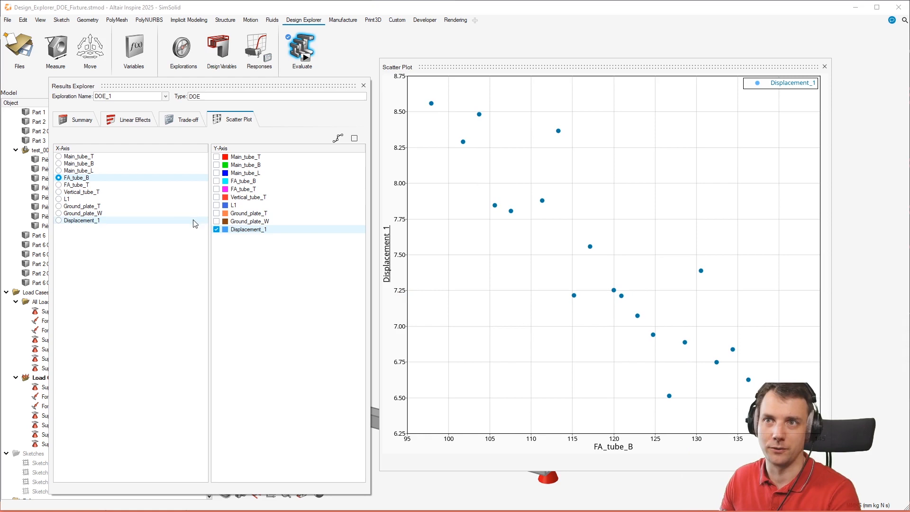
# Plot Ground_plate_W instead of Displacement_1 against FA_tube_B, and widen the scatter plot
pyautogui.click(217, 221)
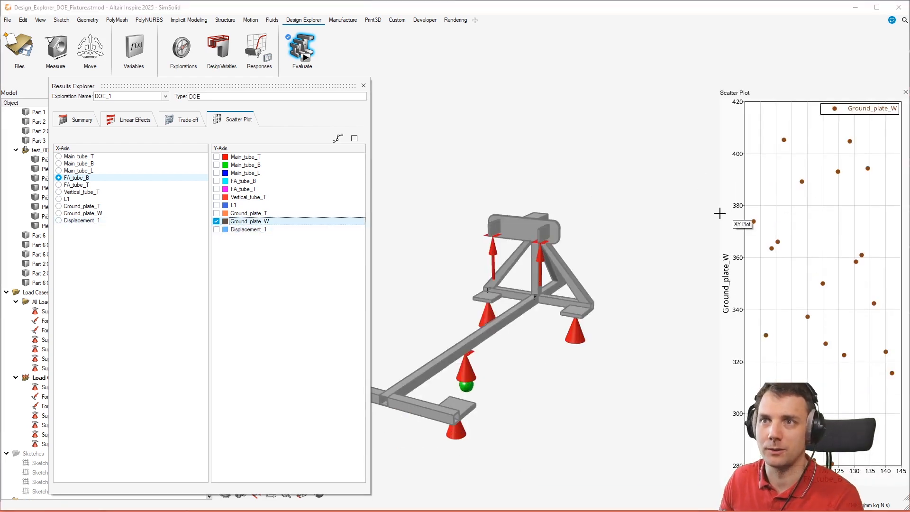
pyautogui.moveTo(718, 246); pyautogui.dragTo(533, 249)
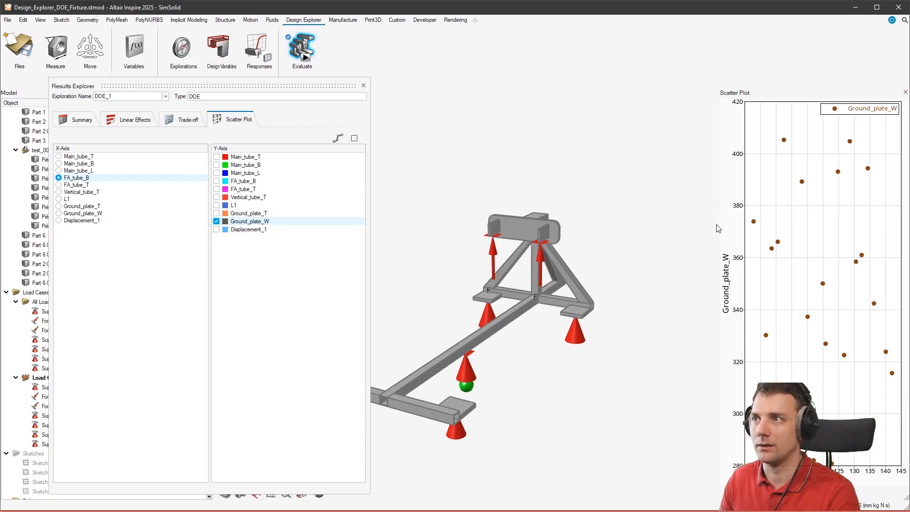
pyautogui.moveTo(719, 229); pyautogui.dragTo(537, 235)
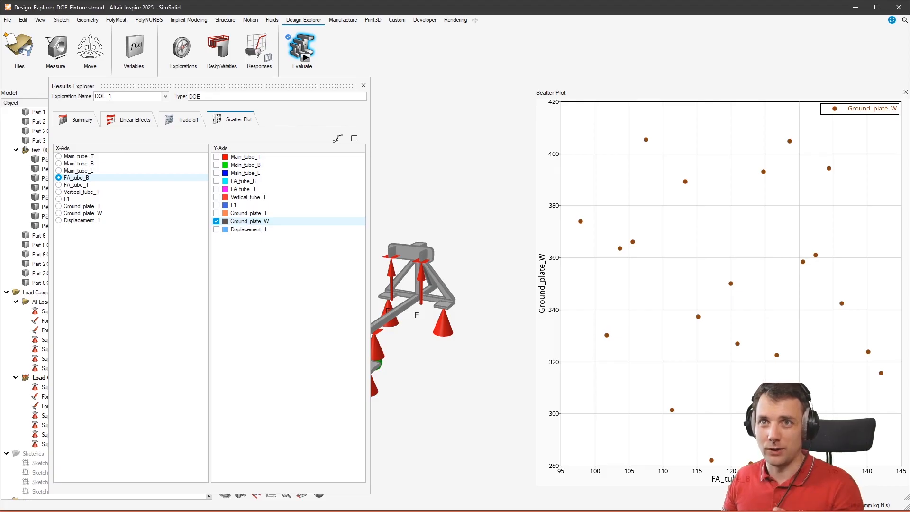
# Review the trade-off inputs and the linear effects on Displacement_1 again, and close the Results Explorer
pyautogui.click(186, 119)
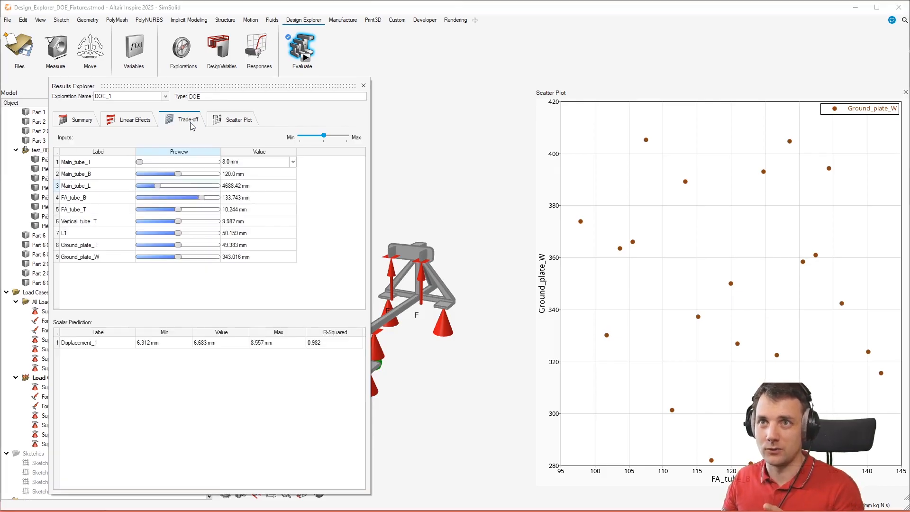
pyautogui.click(133, 119)
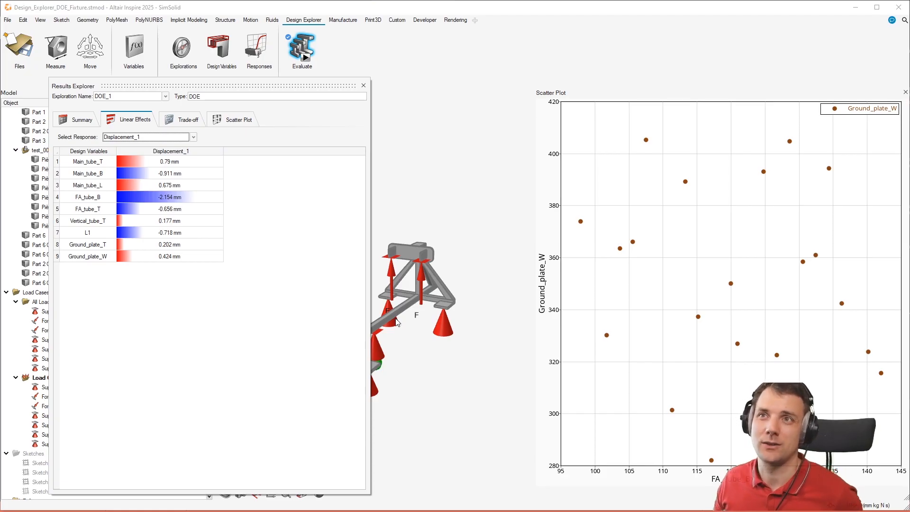
pyautogui.click(364, 86)
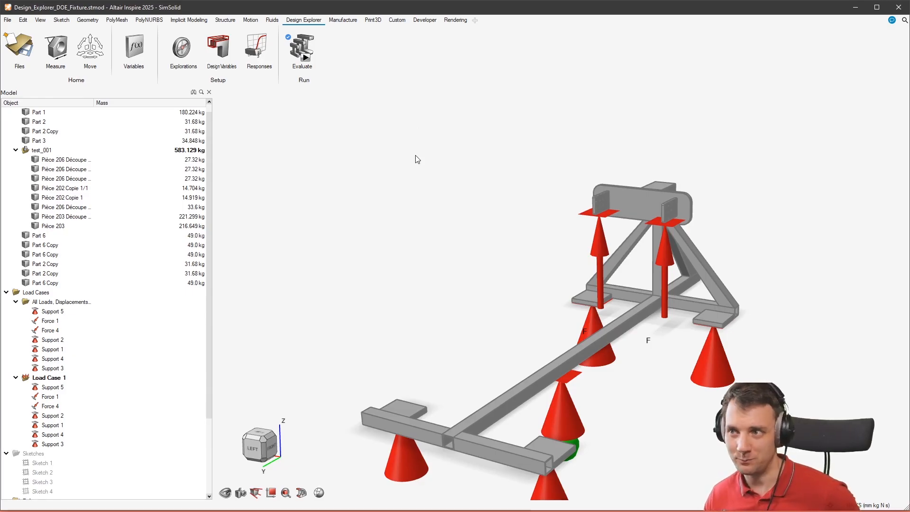
# Examine the fixture's main tube, ground plates, supports and forces from several angles
pyautogui.moveTo(512, 157)
pyautogui.mouseDown(button='right')
pyautogui.moveTo(512, 230)
pyautogui.moveTo(636, 312)
pyautogui.mouseUp(button='right')
pyautogui.moveTo(637, 313); pyautogui.dragTo(602, 312, button='middle')
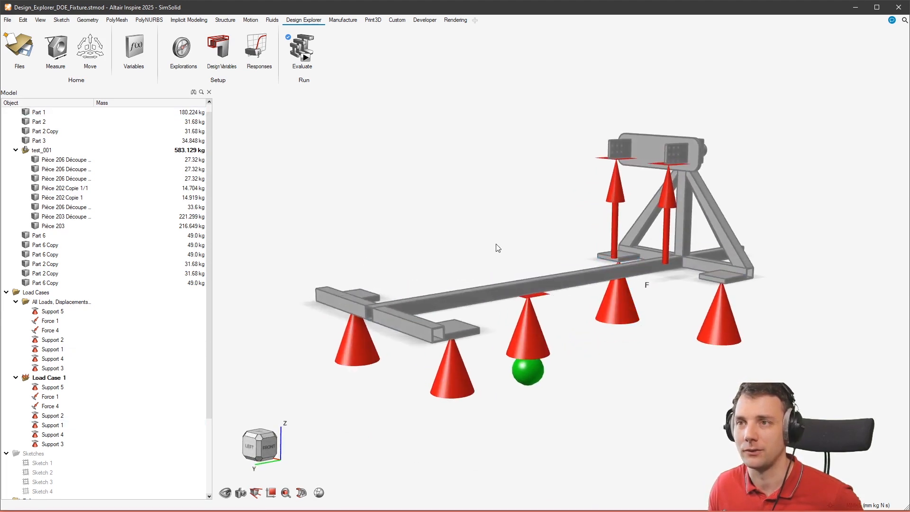
pyautogui.moveTo(498, 248); pyautogui.dragTo(504, 211, button='right')
pyautogui.moveTo(504, 212); pyautogui.dragTo(502, 222, button='middle')
pyautogui.moveTo(715, 238); pyautogui.dragTo(710, 237, button='middle')
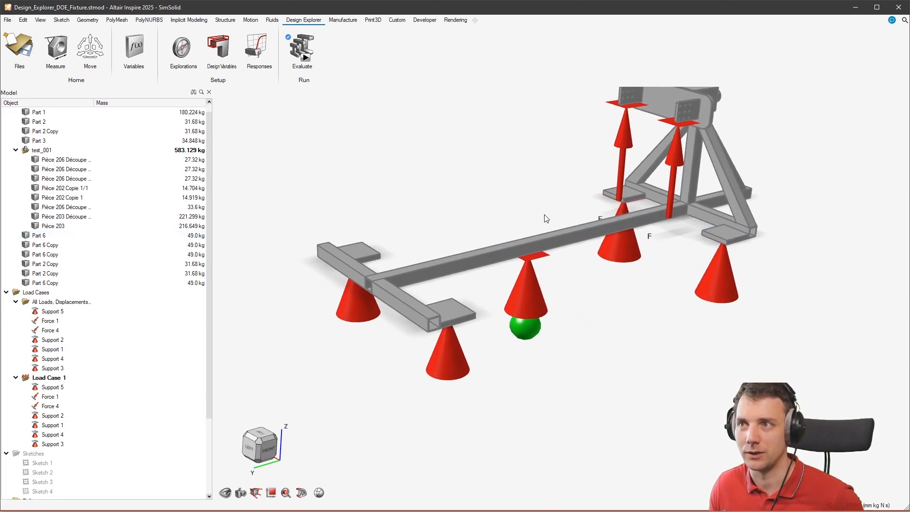
pyautogui.moveTo(544, 208); pyautogui.dragTo(565, 220, button='middle')
pyautogui.moveTo(506, 217); pyautogui.dragTo(494, 234, button='middle')
pyautogui.moveTo(627, 211); pyautogui.dragTo(621, 201, button='middle')
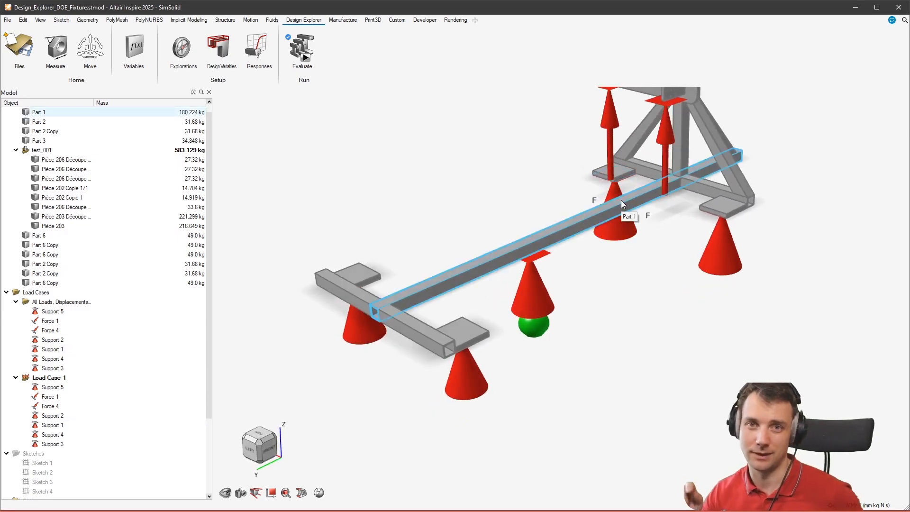